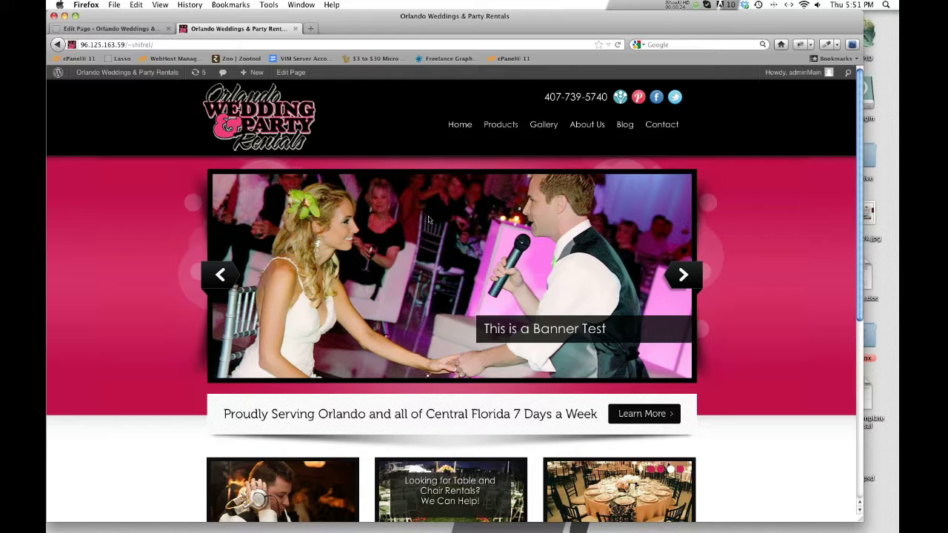
Step: Examine the highlighted phrase "everything you hoped for" in the homepage text, and return to the Shortcodes page editor
scroll(444, 296, "down", 5)
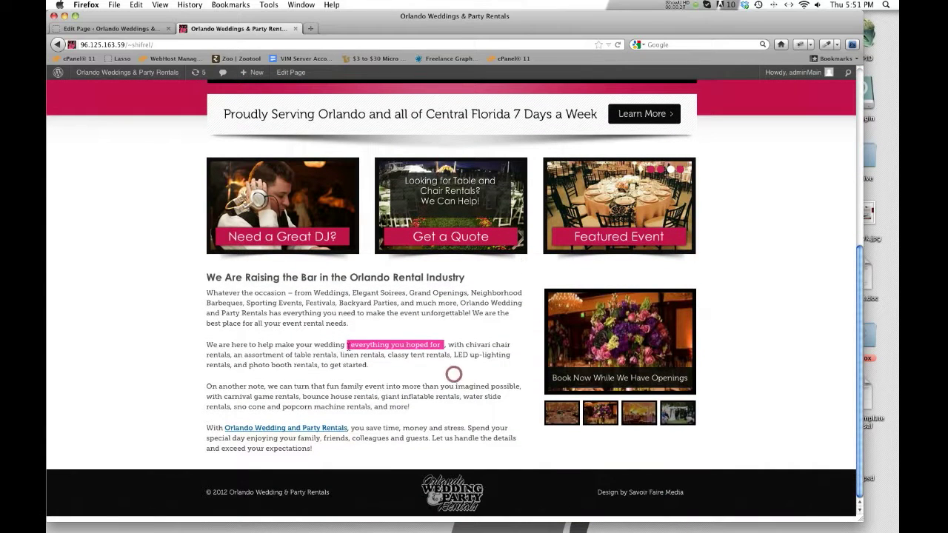
mouse_move(348, 344)
left_mouse_down()
mouse_move(434, 342)
mouse_move(350, 345)
mouse_move(362, 354)
left_mouse_up()
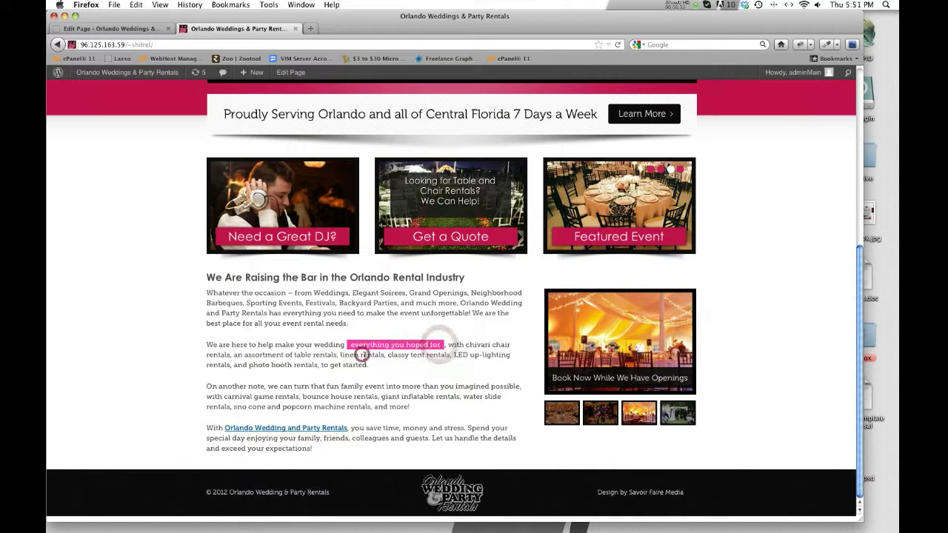
left_click(153, 29)
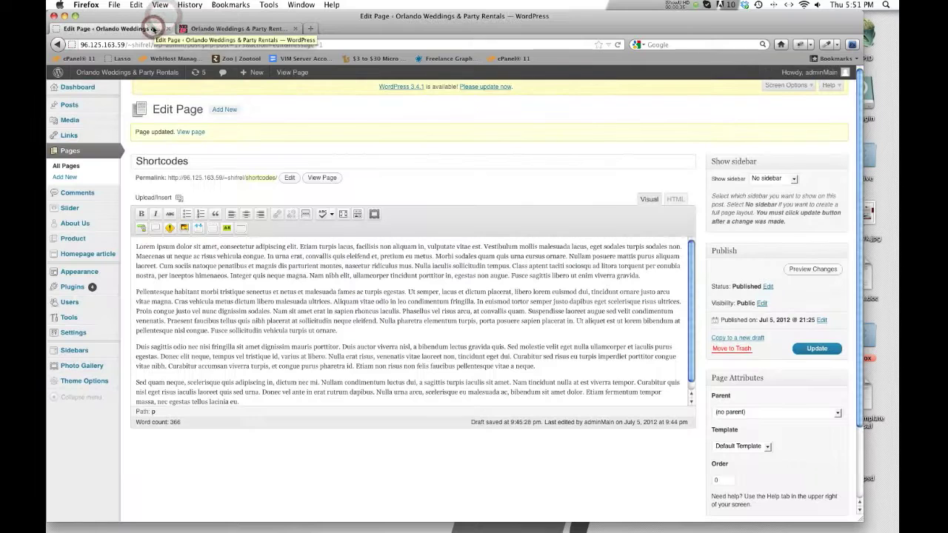
Step: Examine the page editor's formatting and shortcode tools, including the extended formatting row and the HTML view, and return to the visual view
left_click(350, 268)
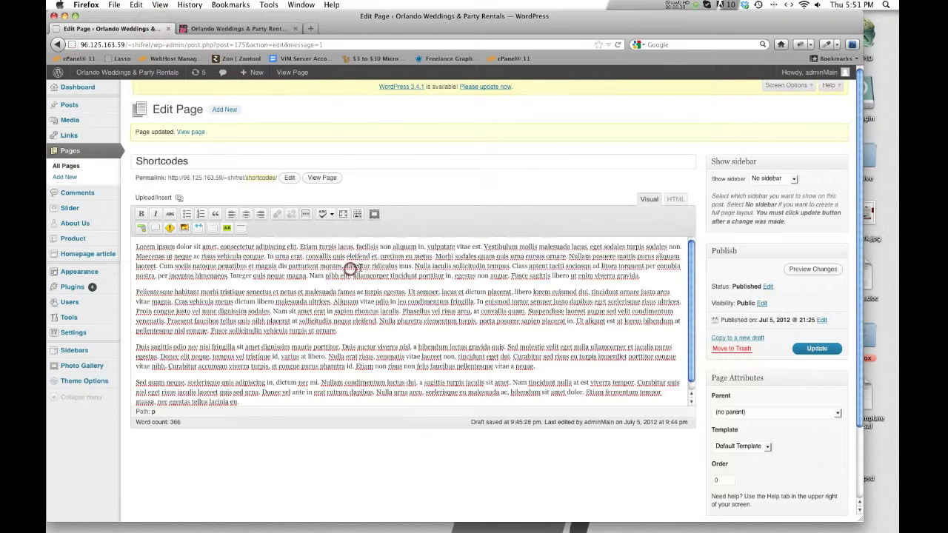
left_click(257, 286)
left_click(316, 314)
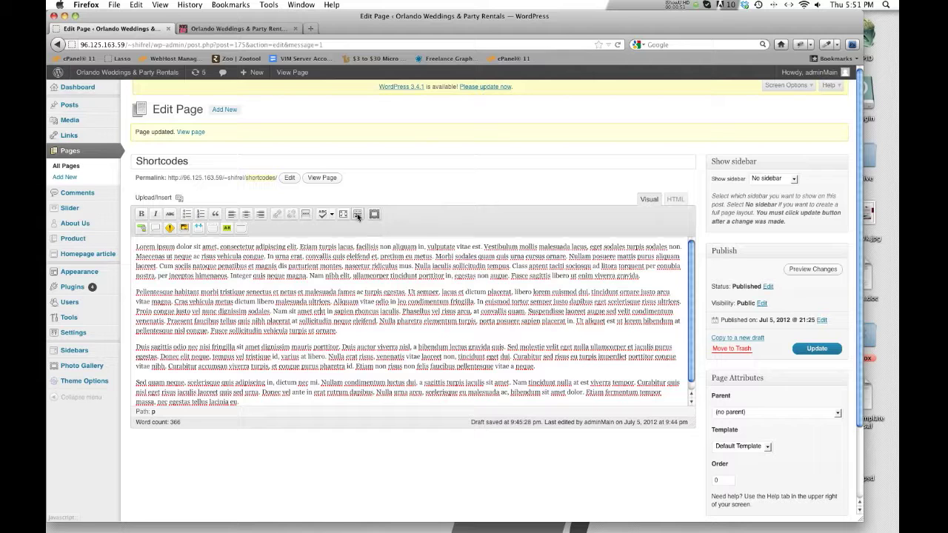
left_click(358, 215)
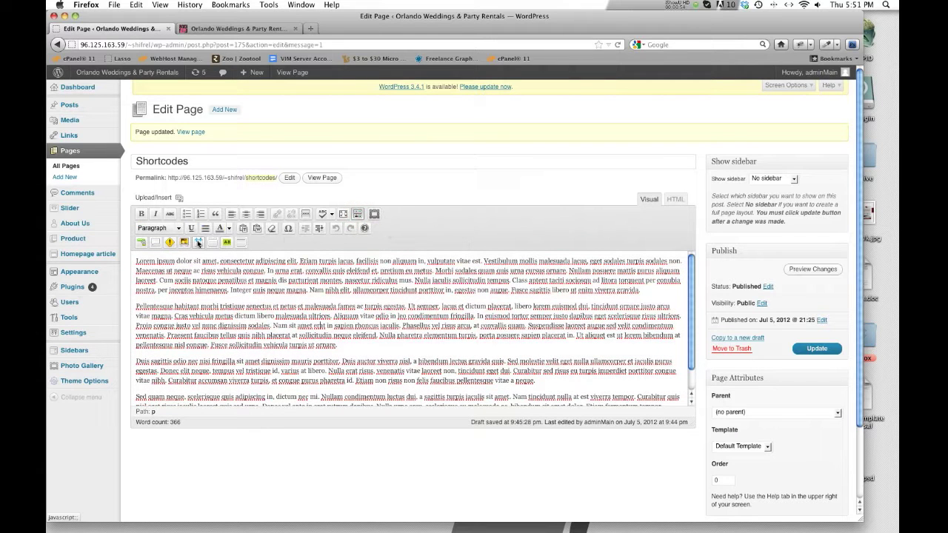
left_click(356, 214)
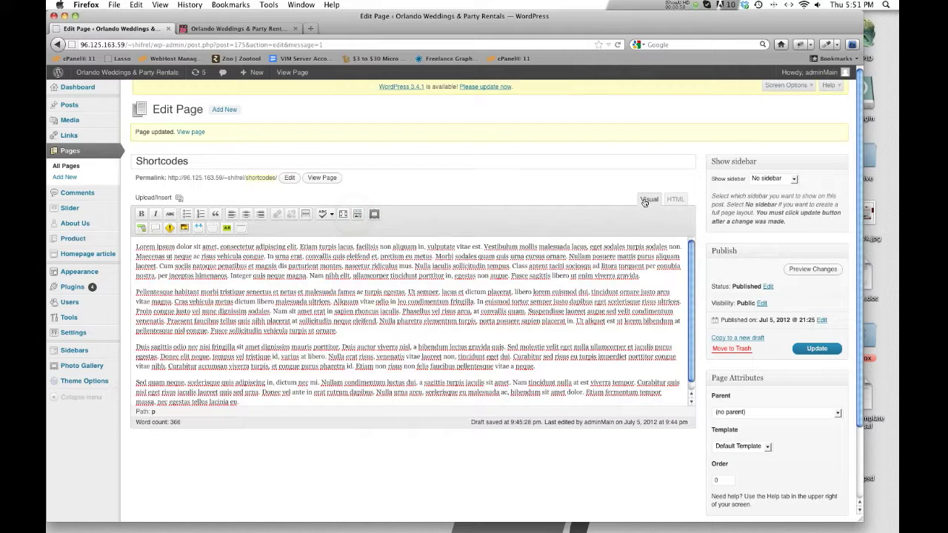
left_click(673, 199)
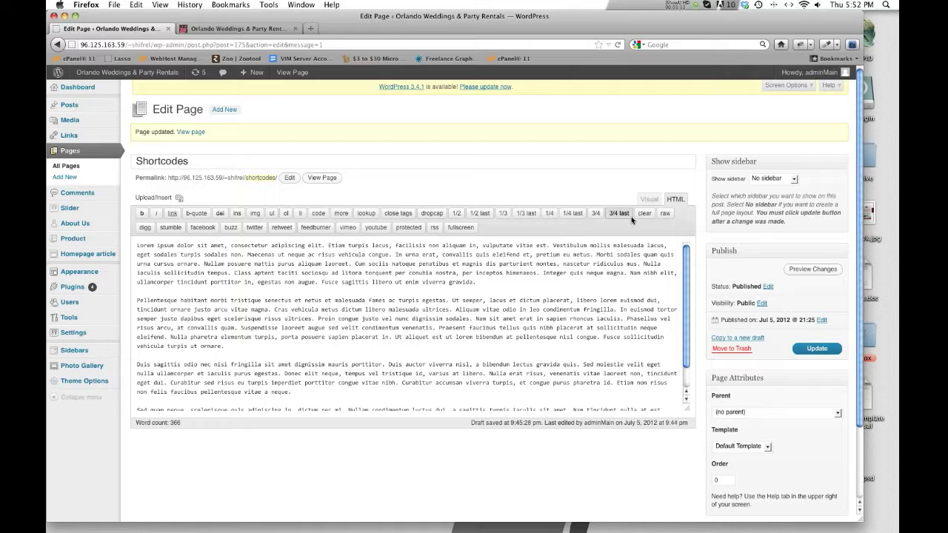
left_click(647, 199)
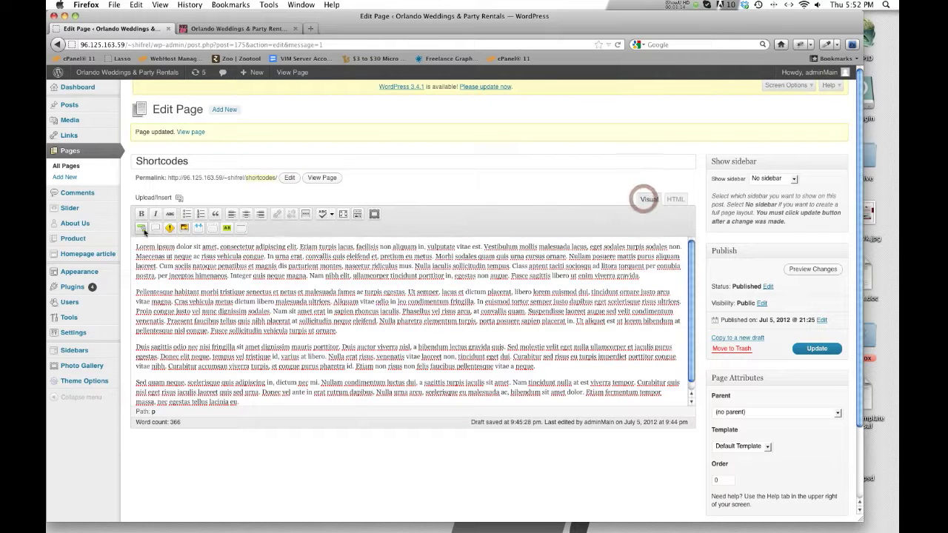
Step: Add an empty line below the last paragraph and open the button shortcode dialog, reviewing the big and icon variants before returning to Small Button
left_click(279, 403)
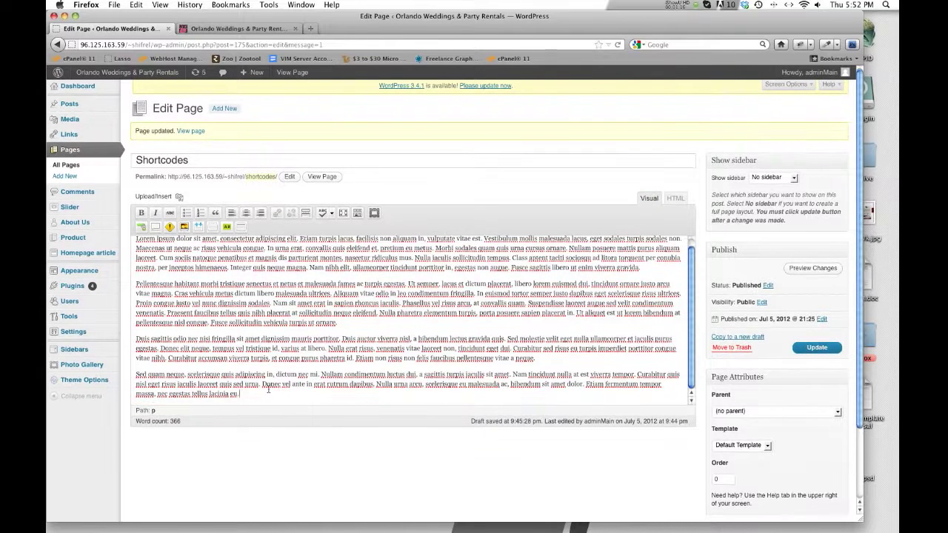
key("Return")
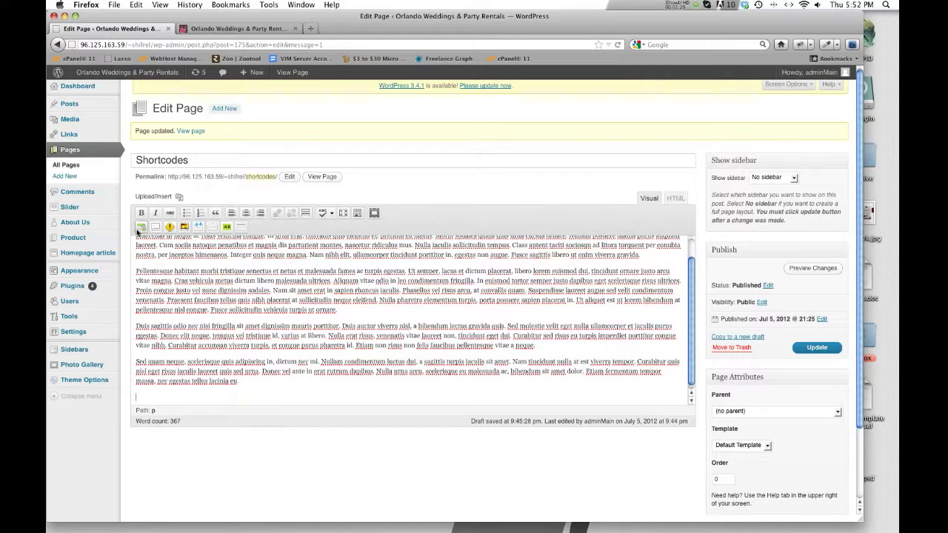
left_click(139, 227)
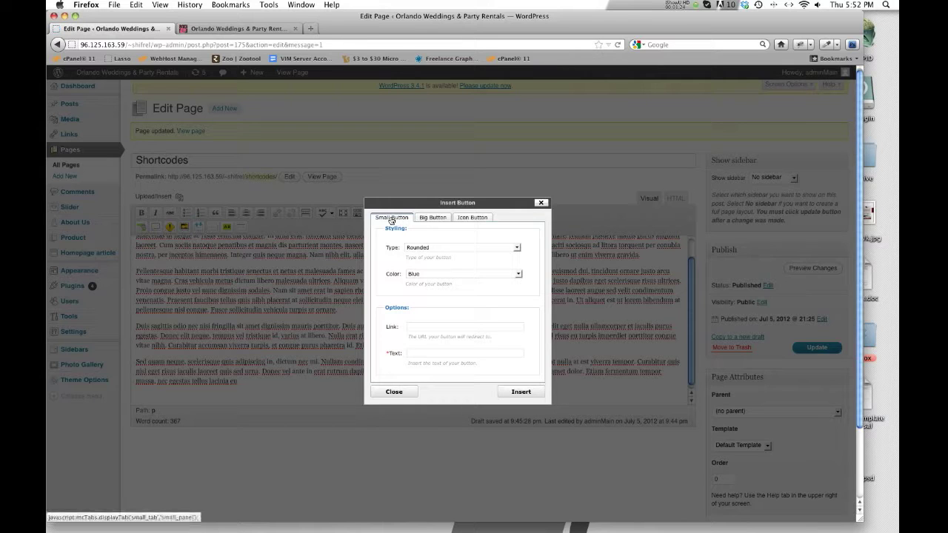
left_click(432, 219)
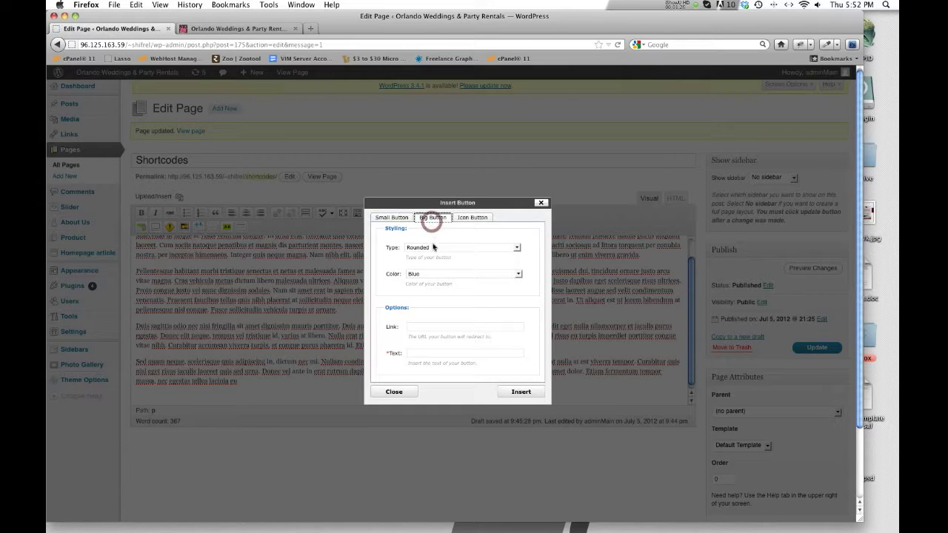
left_click(465, 218)
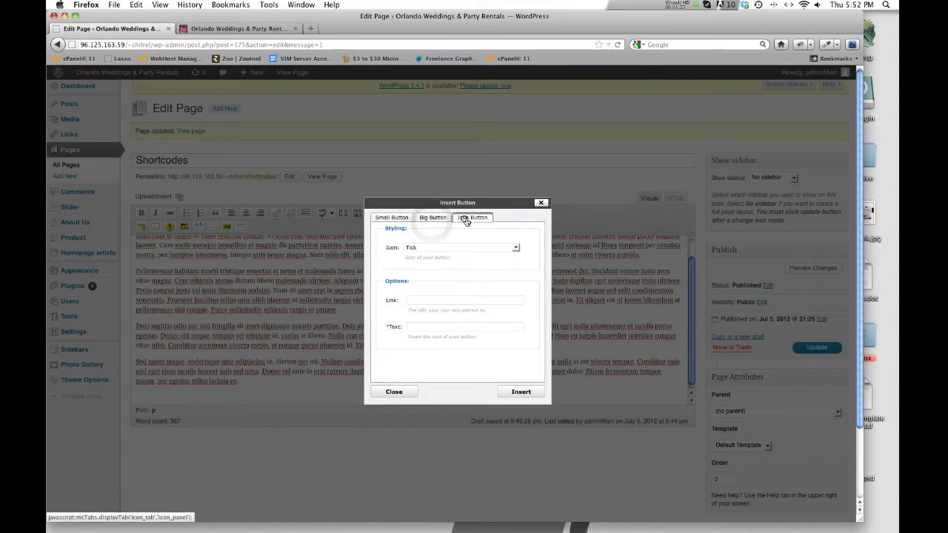
left_click(384, 218)
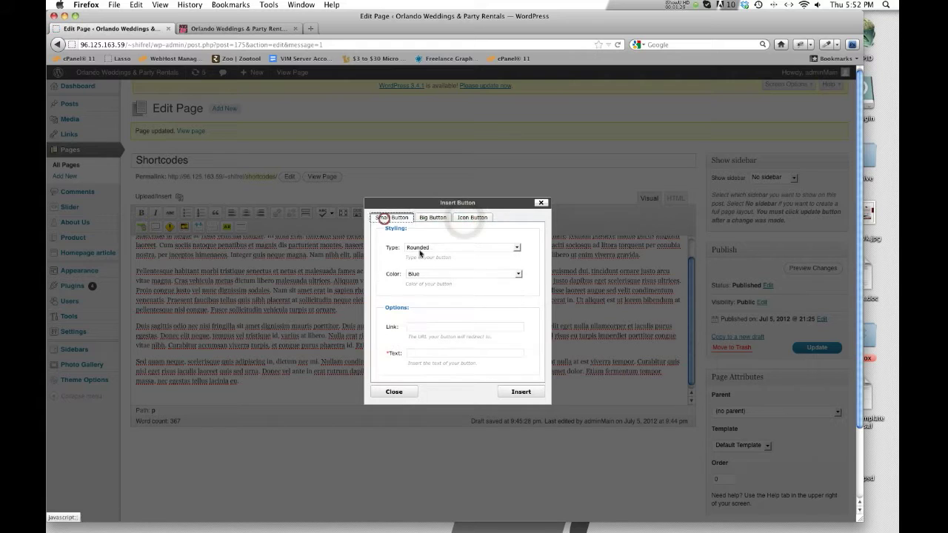
Step: Insert a small rounded purple button shortcode with the link "#" and the text "Your Button Name"
left_click(517, 274)
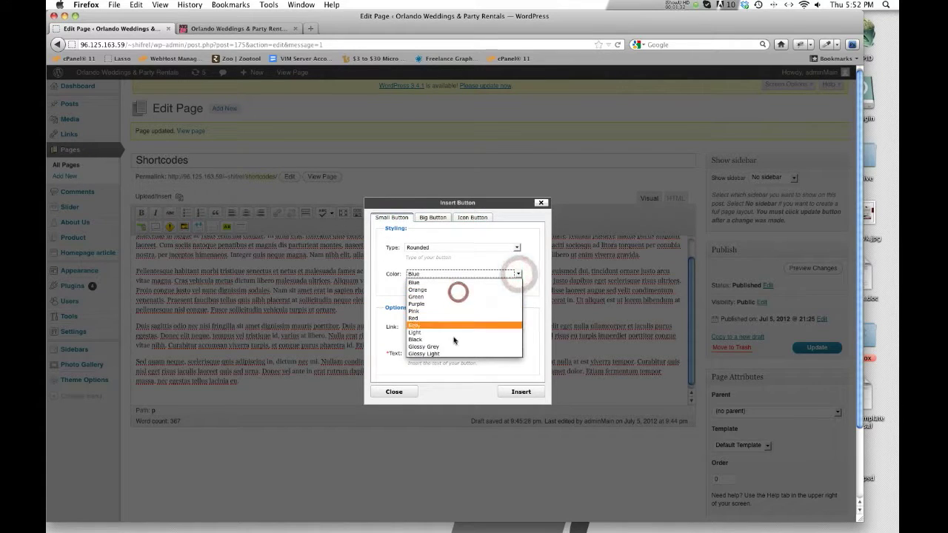
left_click(443, 305)
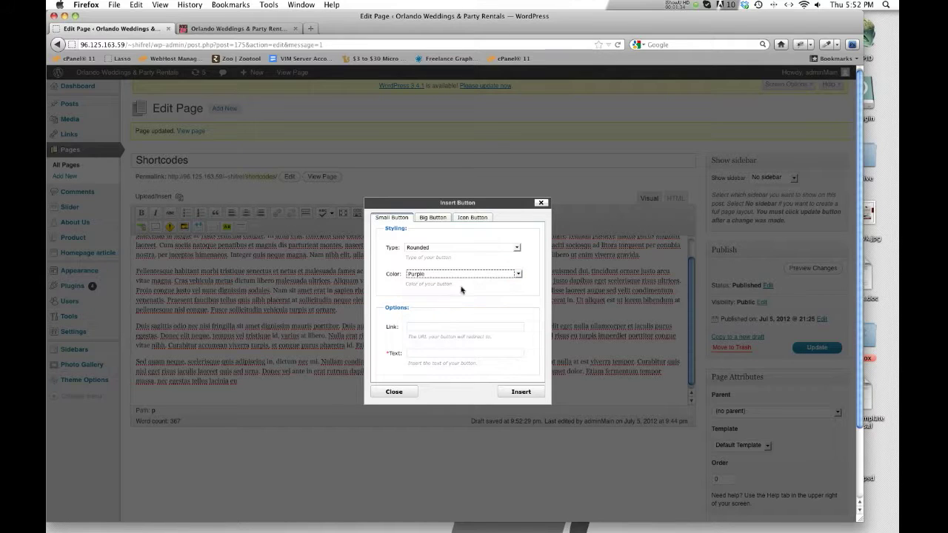
left_click(418, 327)
type("#")
key("Tab")
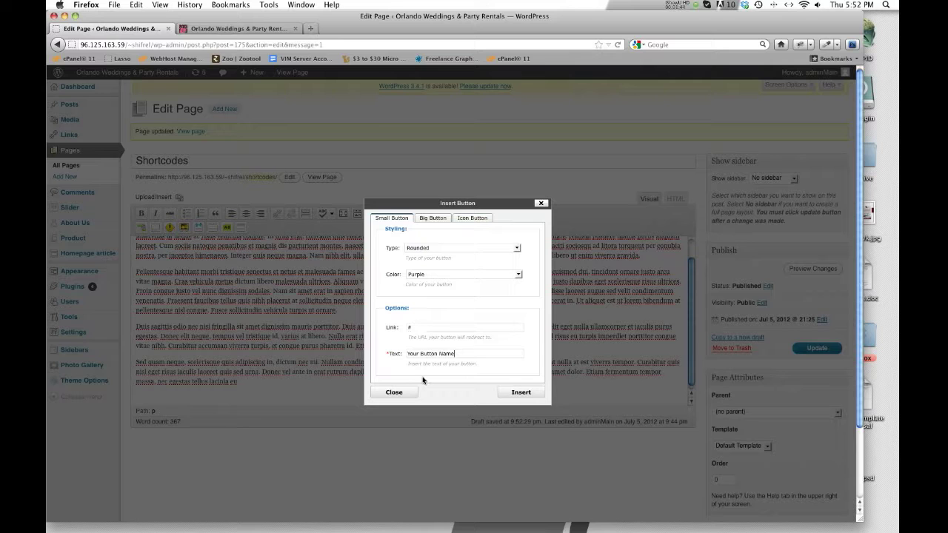
left_click(410, 354)
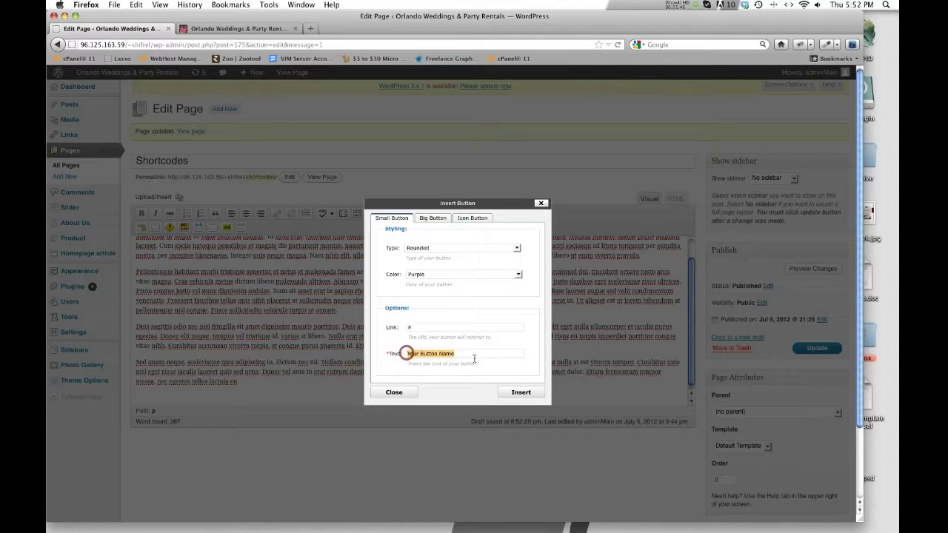
left_click(524, 392)
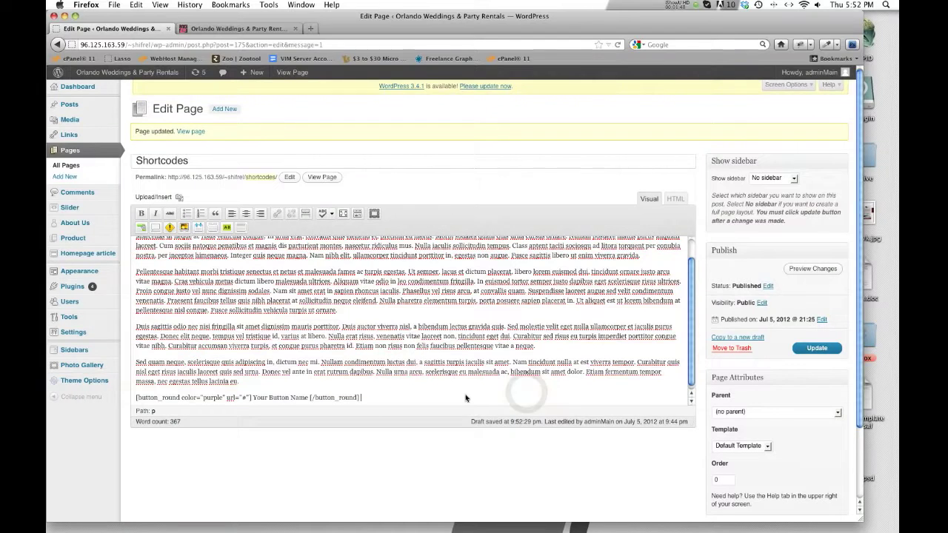
Step: Update the Shortcodes page and view it live to check the new button, closing the old homepage
left_click(819, 355)
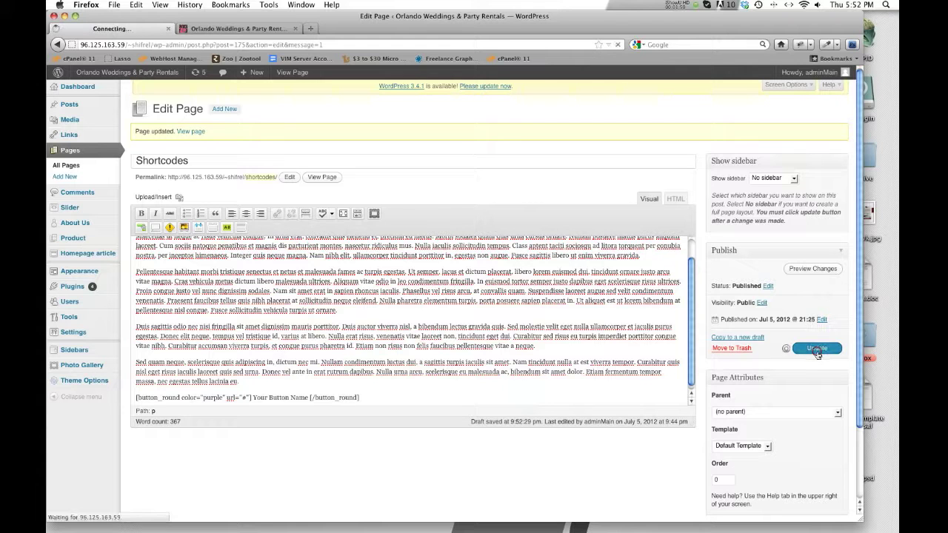
left_click(320, 177)
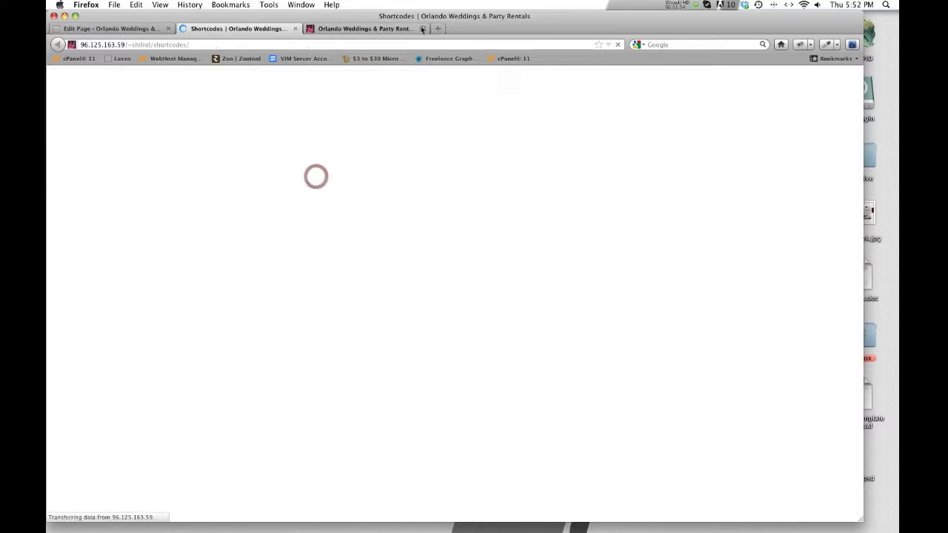
left_click(422, 28)
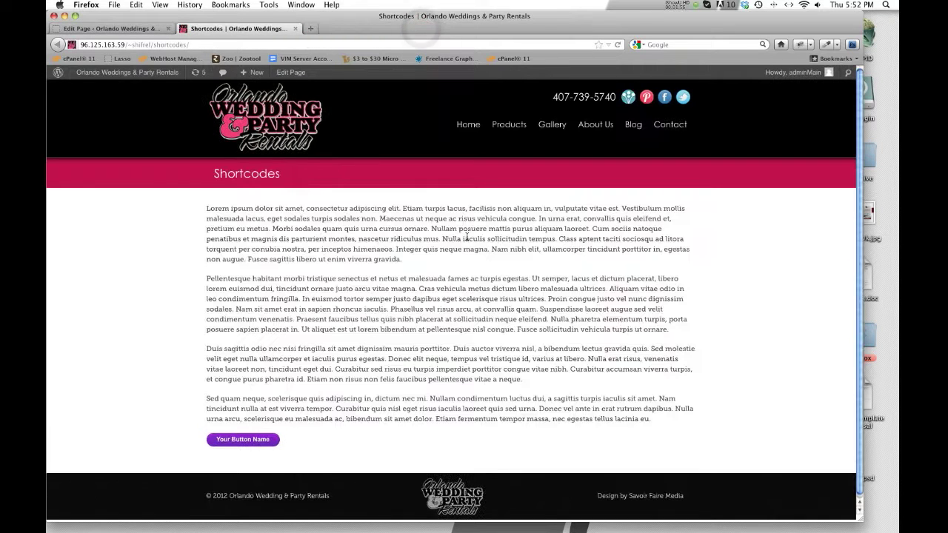
scroll(348, 381, "down", 1)
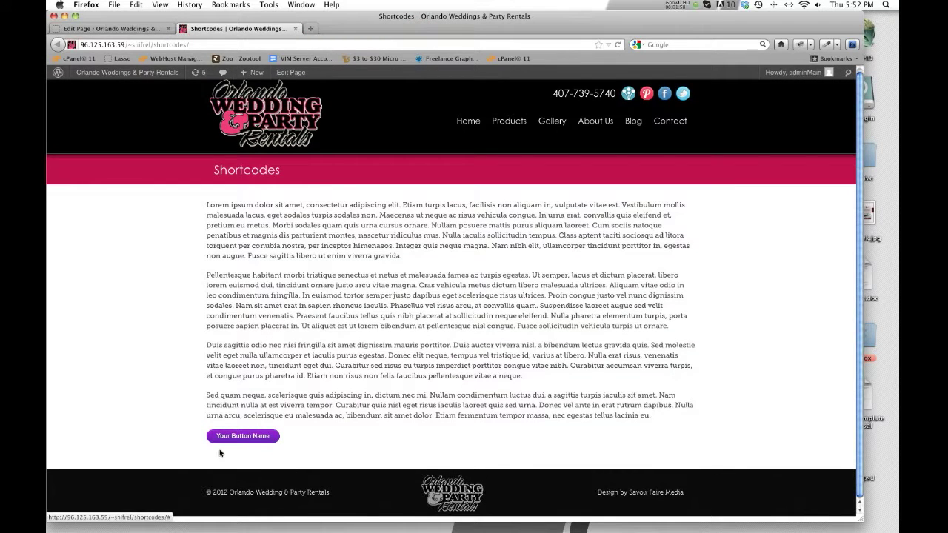
Step: Shorten the text inside the button shortcode to "Button" and remove the extra space before the closing tag
left_click(104, 28)
scroll(213, 402, "down", 5)
scroll(213, 402, "down", 1)
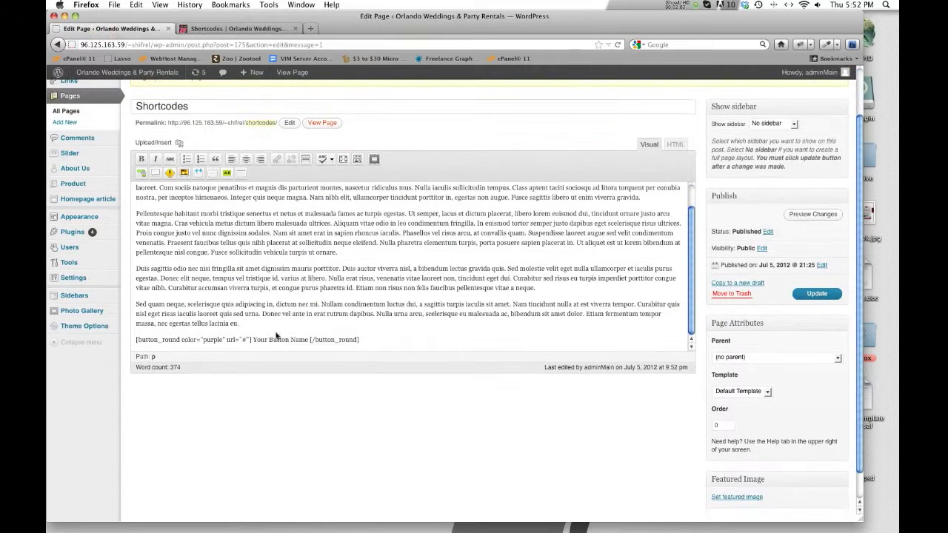
double_click(296, 339)
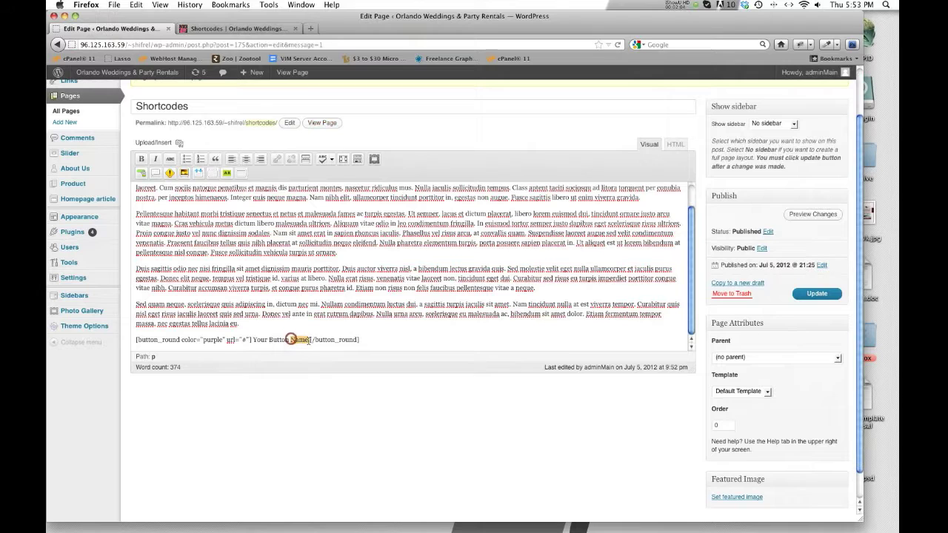
key("BackSpace")
double_click(268, 339)
key("BackSpace")
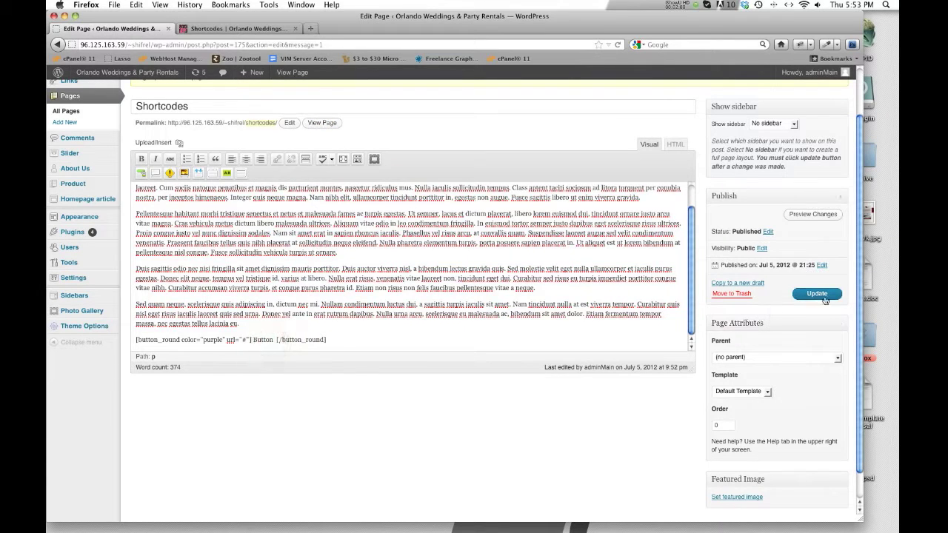
left_click(275, 340)
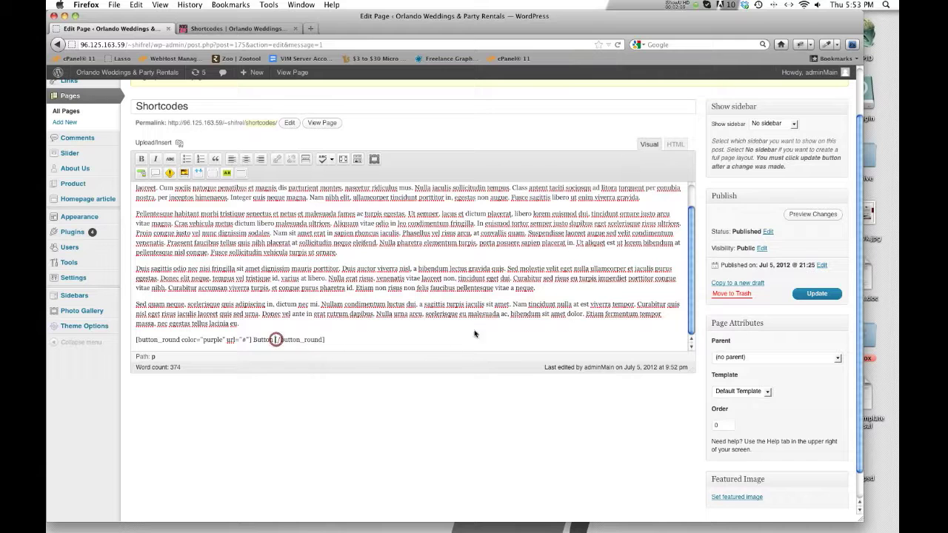
Step: Update the page and reload the live Shortcodes page to check the button's changed text
left_click(810, 293)
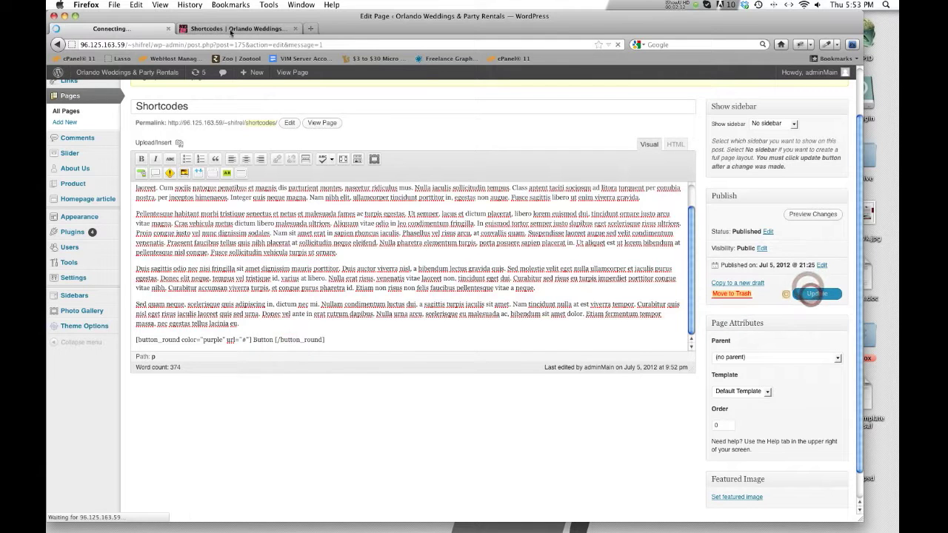
left_click(229, 28)
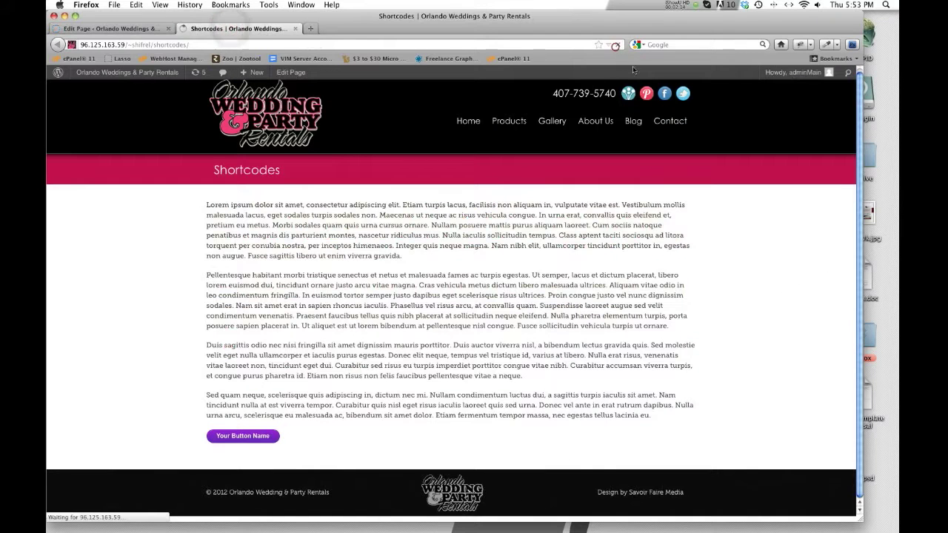
left_click(617, 45)
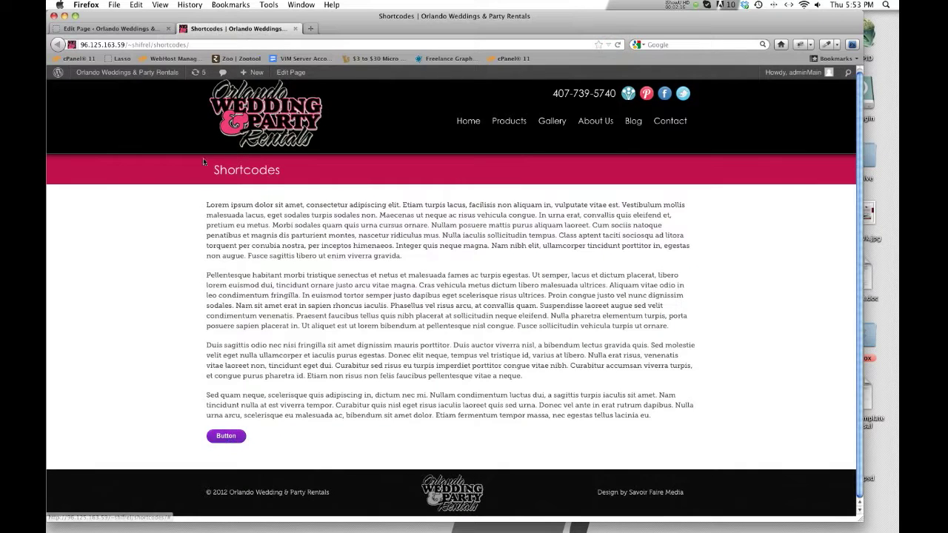
Step: Return to the page editor and start a tooltip shortcode on "Cras vehicula metus dictum" in the second paragraph
left_click(143, 27)
scroll(292, 410, "down", 5)
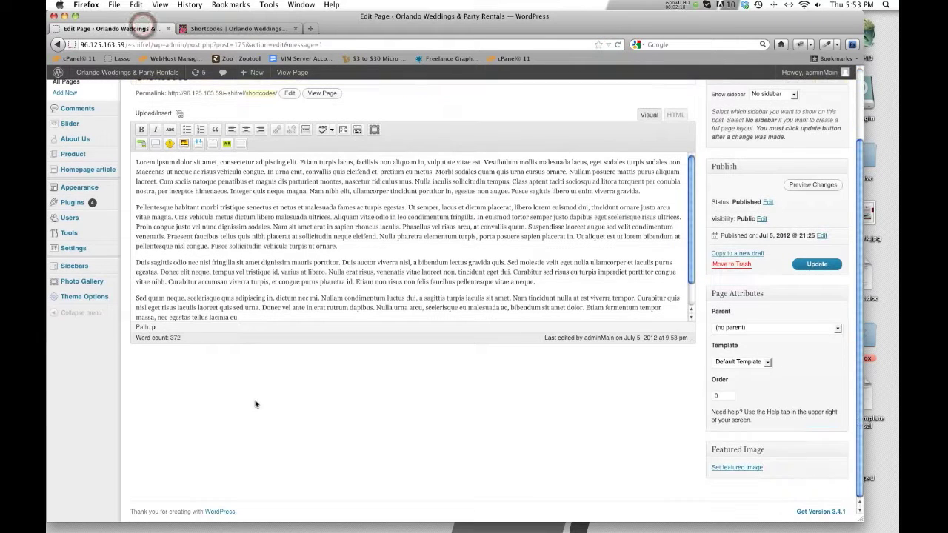
left_click(254, 260)
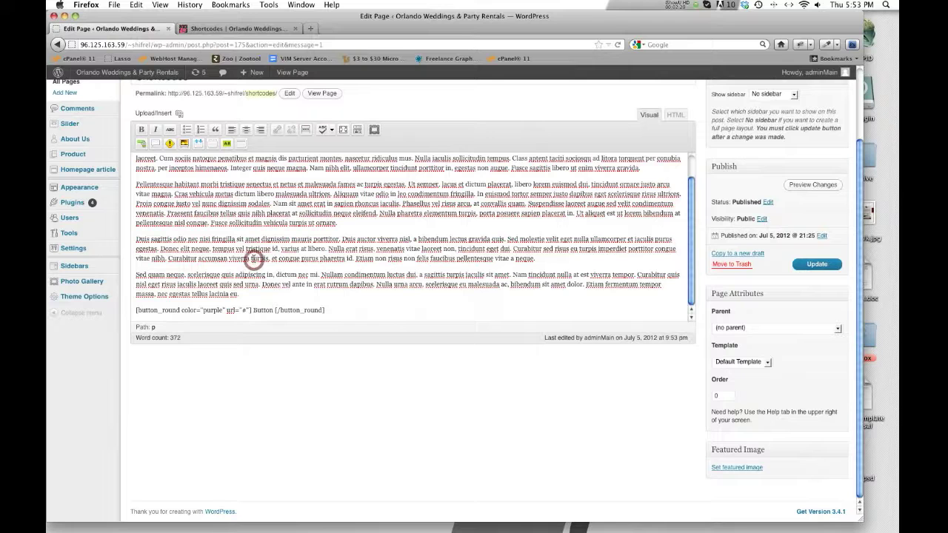
left_click(337, 313)
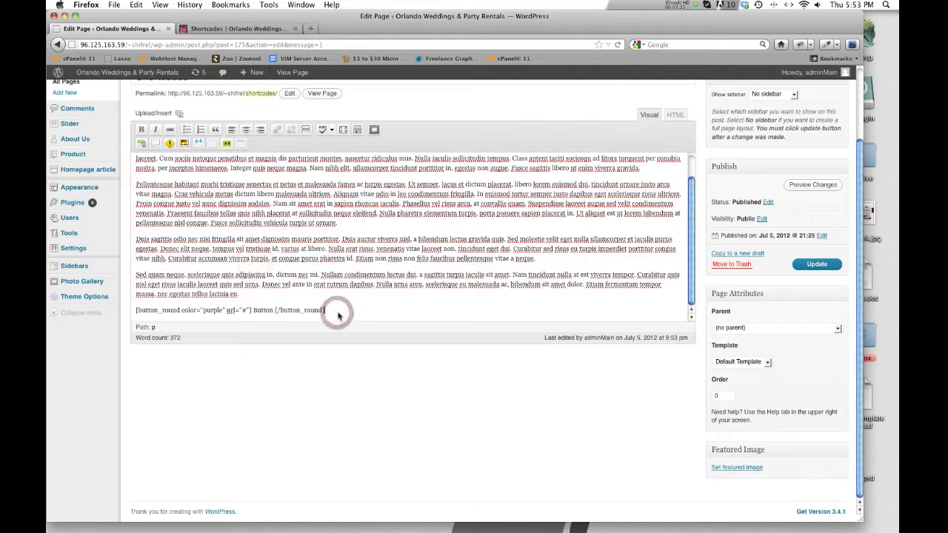
scroll(337, 316, "up", 10)
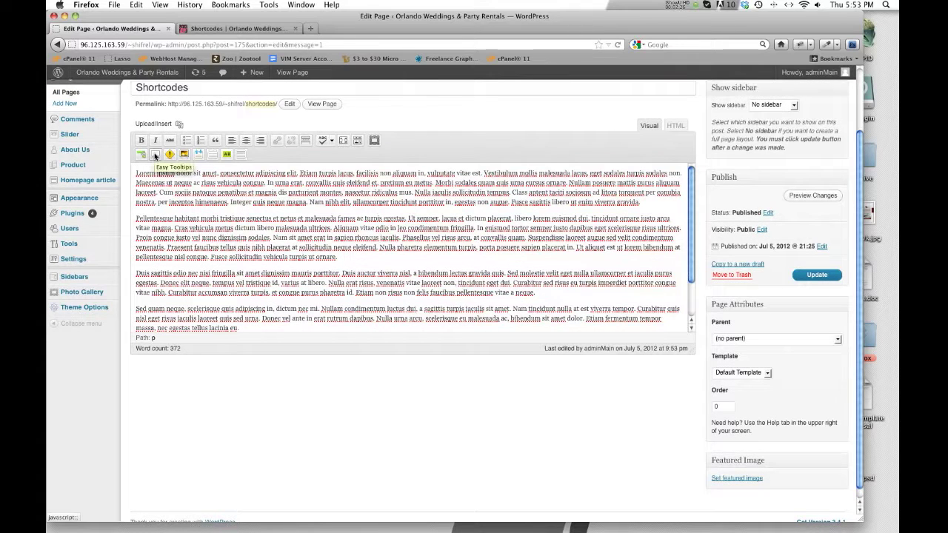
left_click(320, 237)
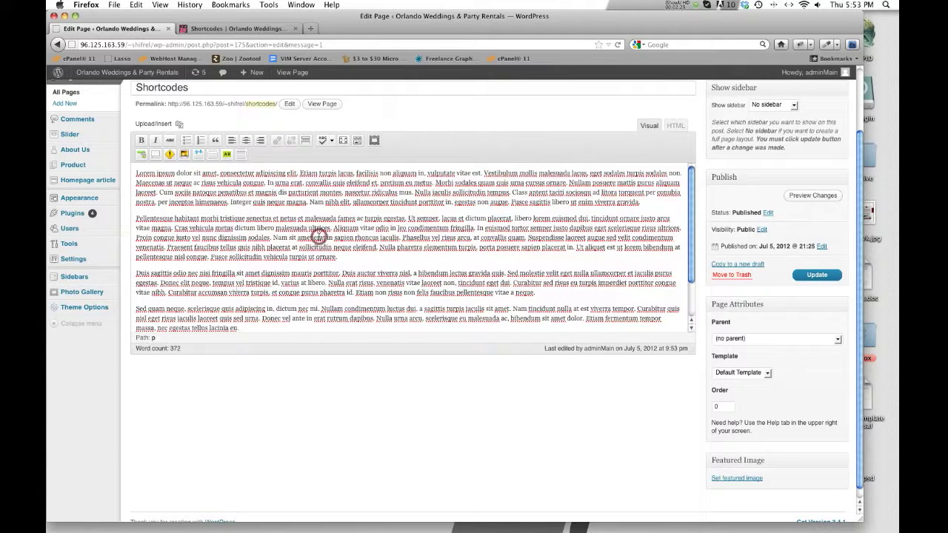
left_click(172, 229)
left_click_drag(175, 228, 256, 231)
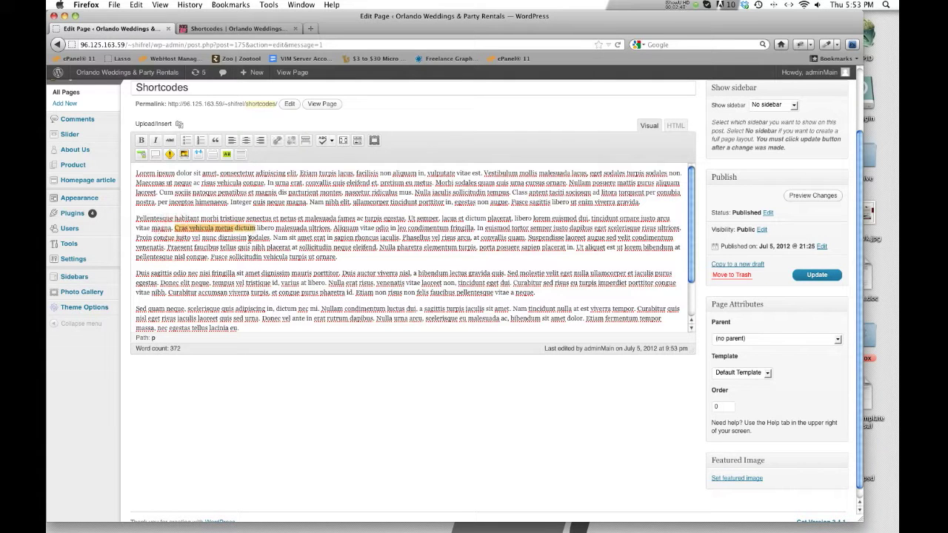
left_click(156, 155)
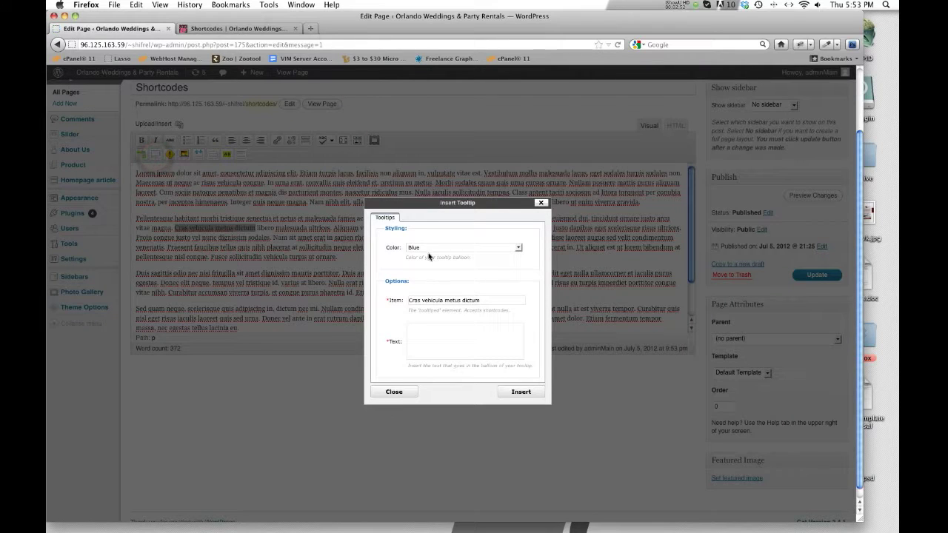
Step: Insert the tooltip in pink with the text "Your message would go here. Tooltips are totally awesome!"
left_click(518, 249)
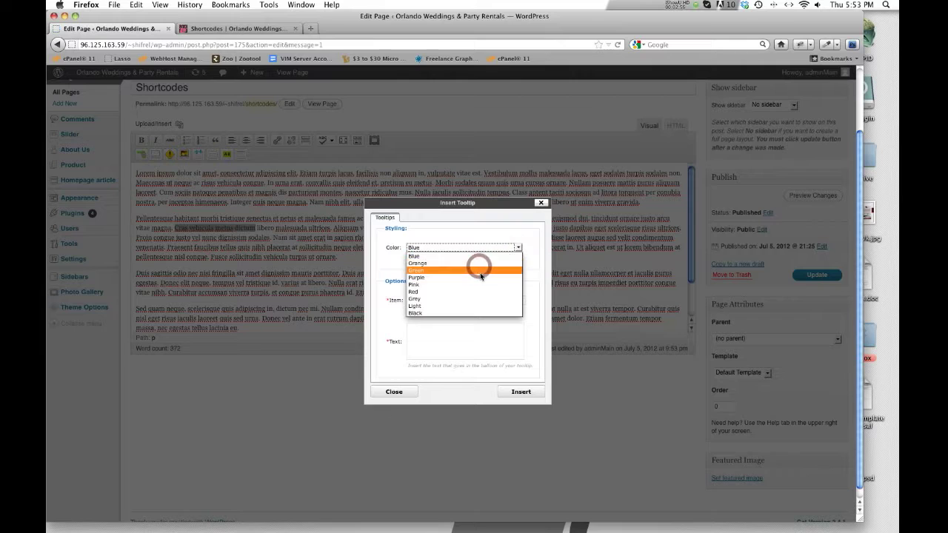
left_click(478, 271)
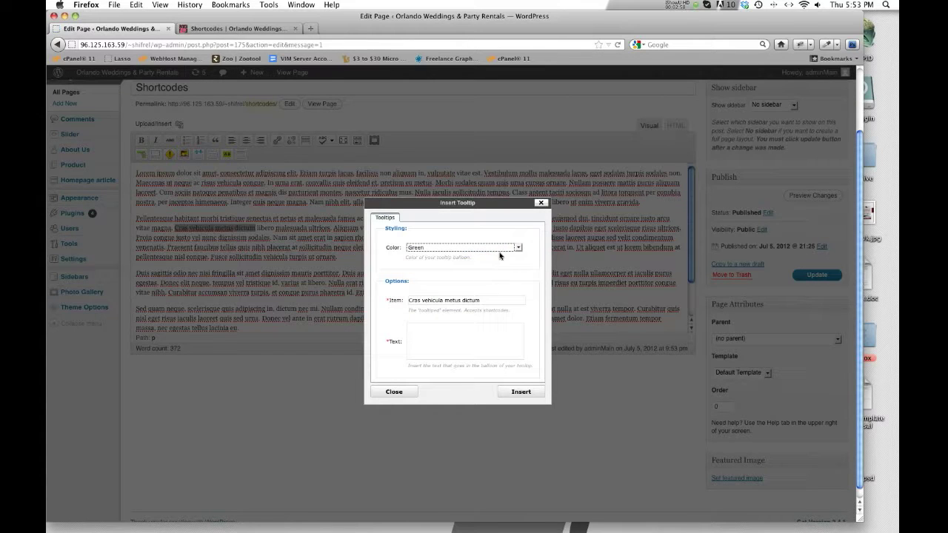
left_click(518, 248)
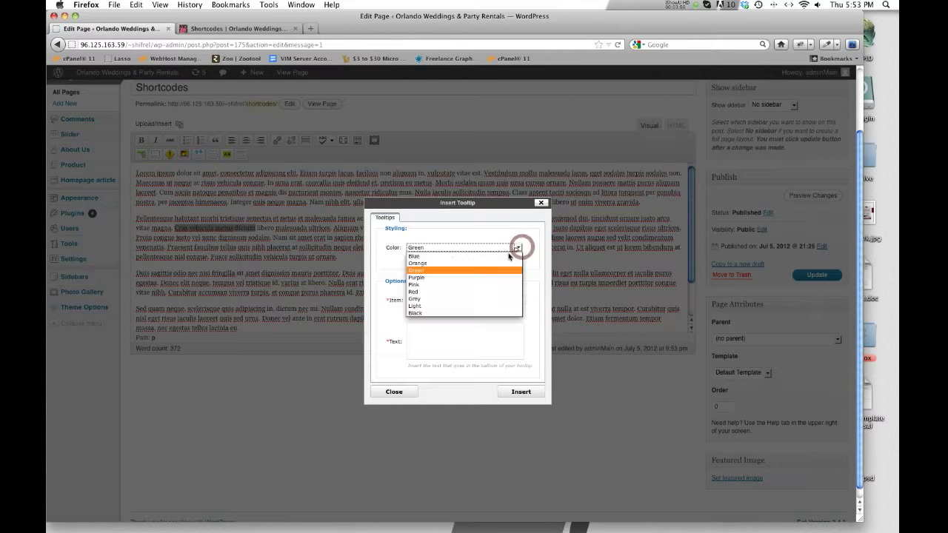
left_click(473, 284)
left_click(438, 300)
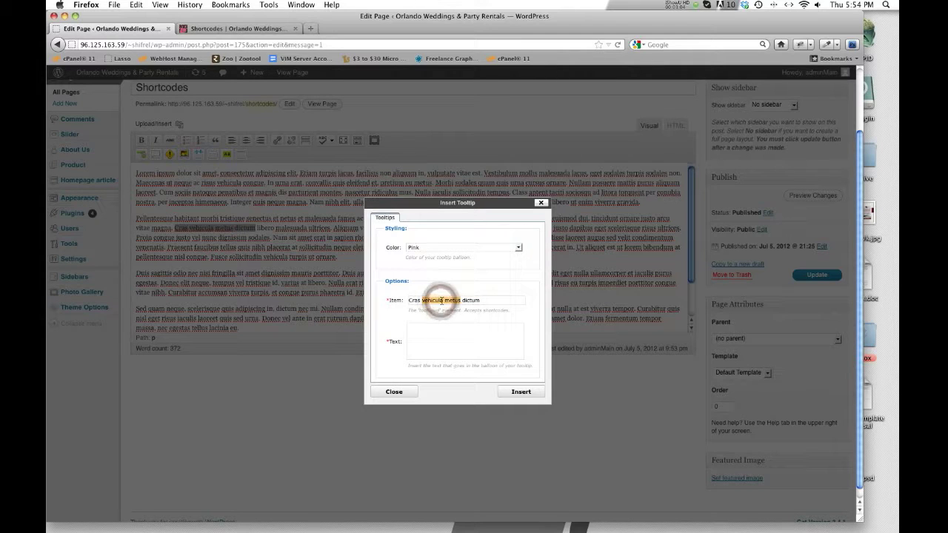
left_click(440, 338)
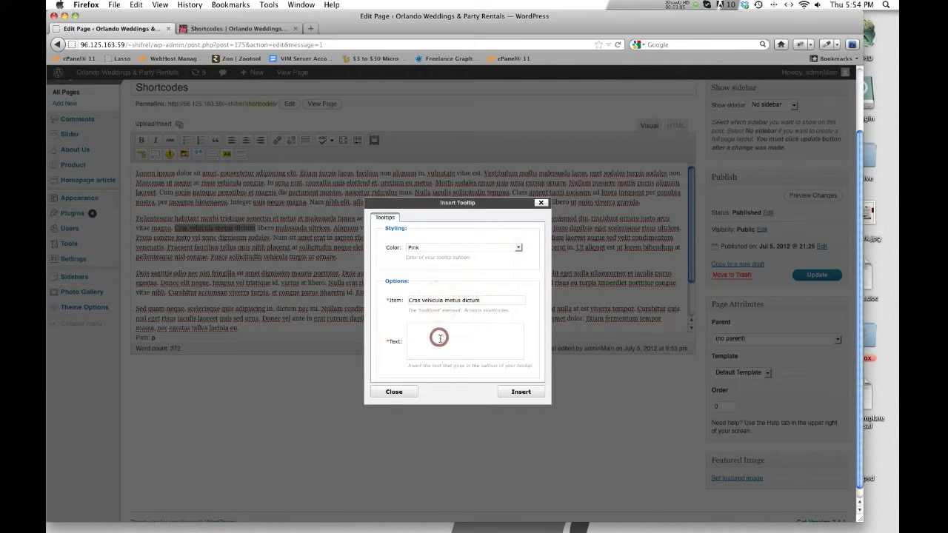
type("V")
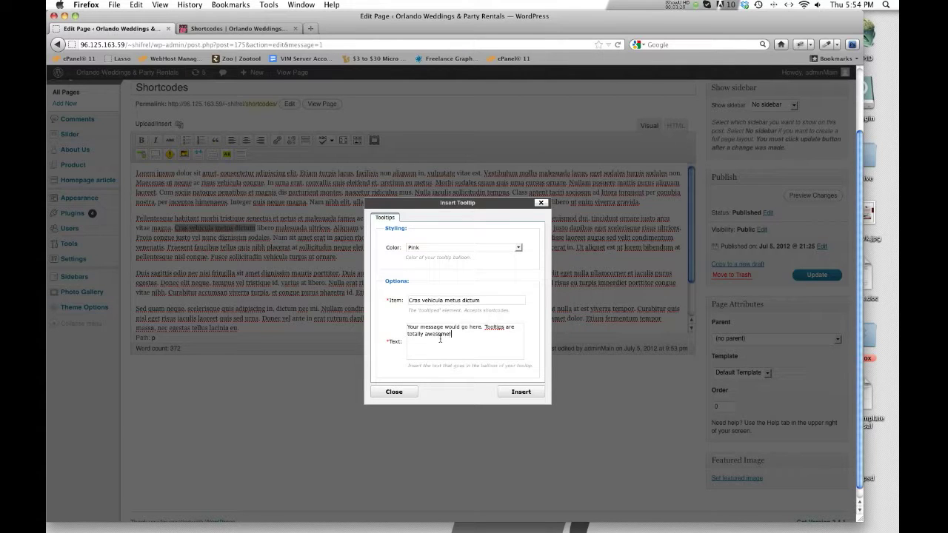
left_click(516, 391)
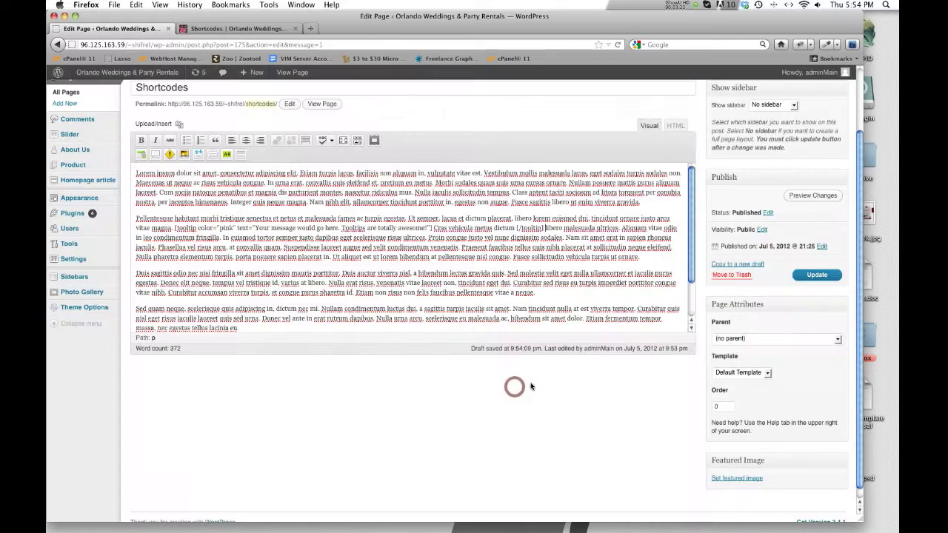
Step: Update the page and reload the live Shortcodes page to check the tooltip on "Cras vehicula metus dictum"
left_click(802, 275)
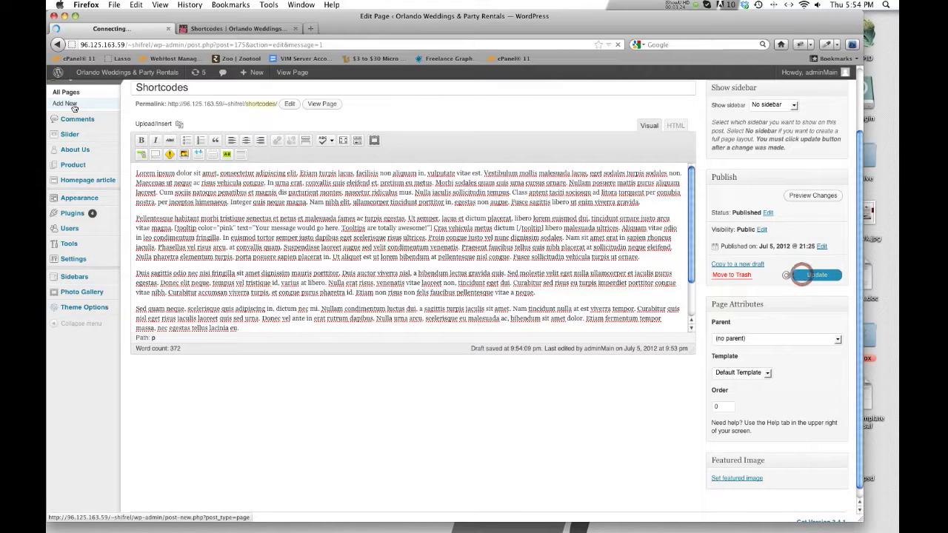
left_click(234, 29)
left_click(619, 46)
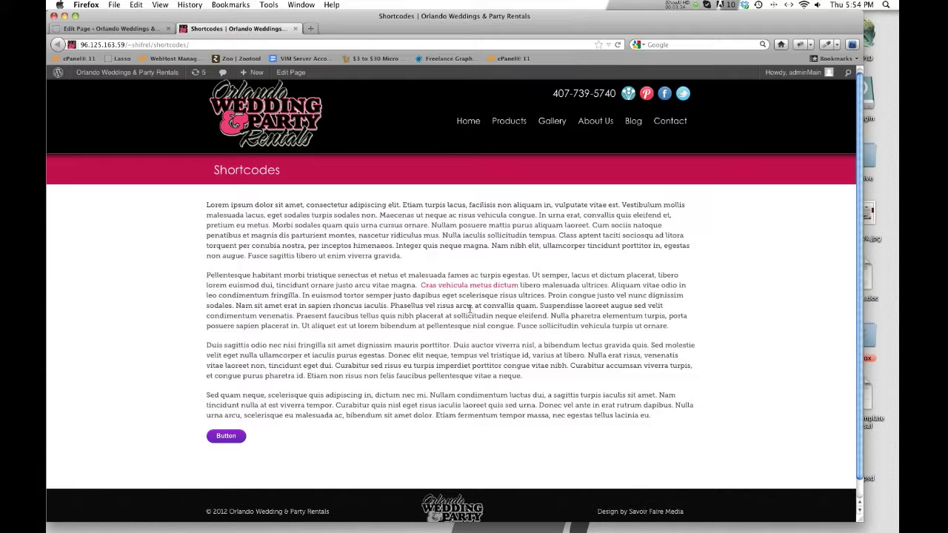
mouse_move(458, 287)
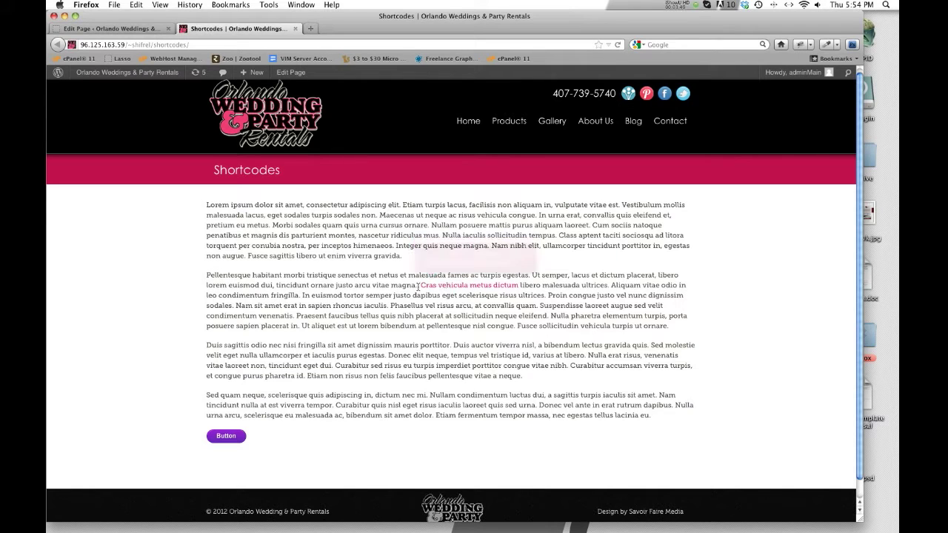
left_click(419, 286)
left_click(518, 302)
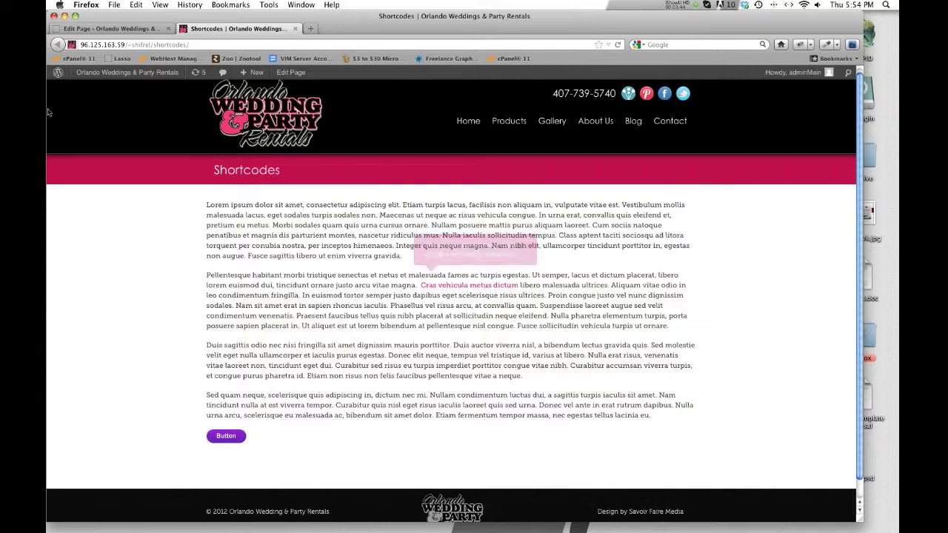
Step: Back in the page editor, change the tooltip shortcode's color value to "black"
left_click(96, 28)
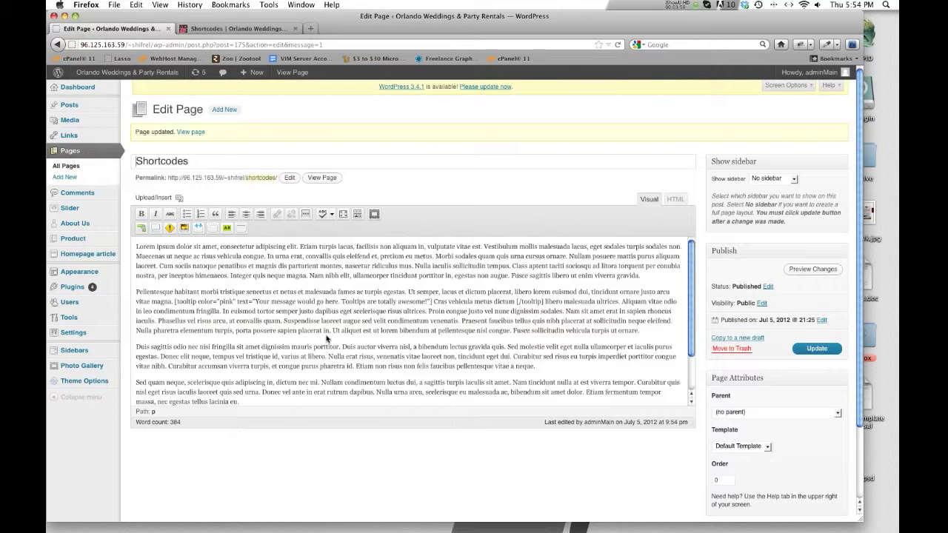
left_click(378, 322)
left_click(268, 29)
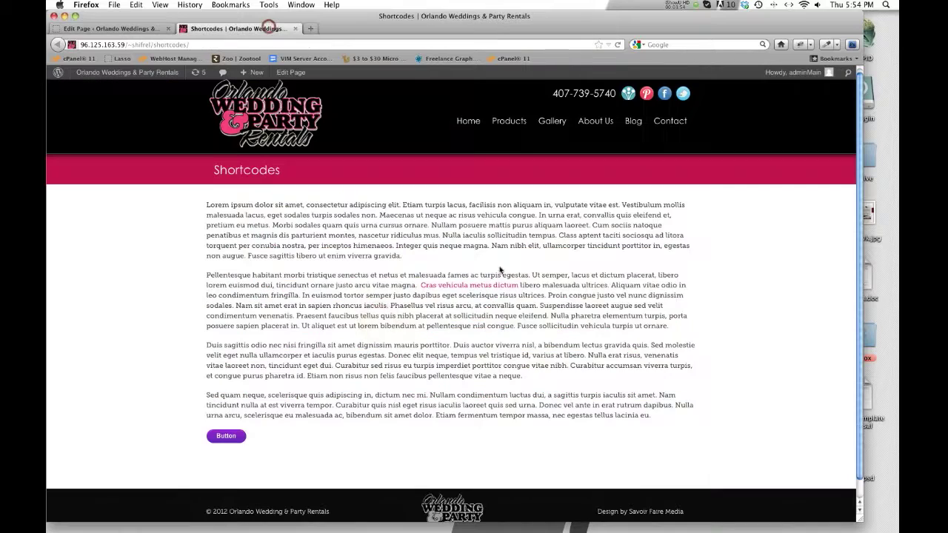
left_click(122, 29)
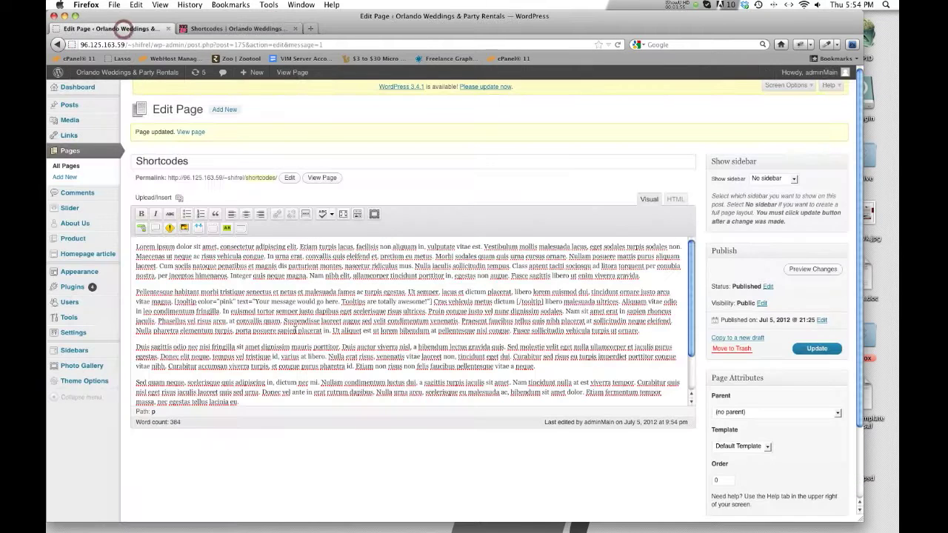
scroll(407, 319, "down", 2)
double_click(224, 282)
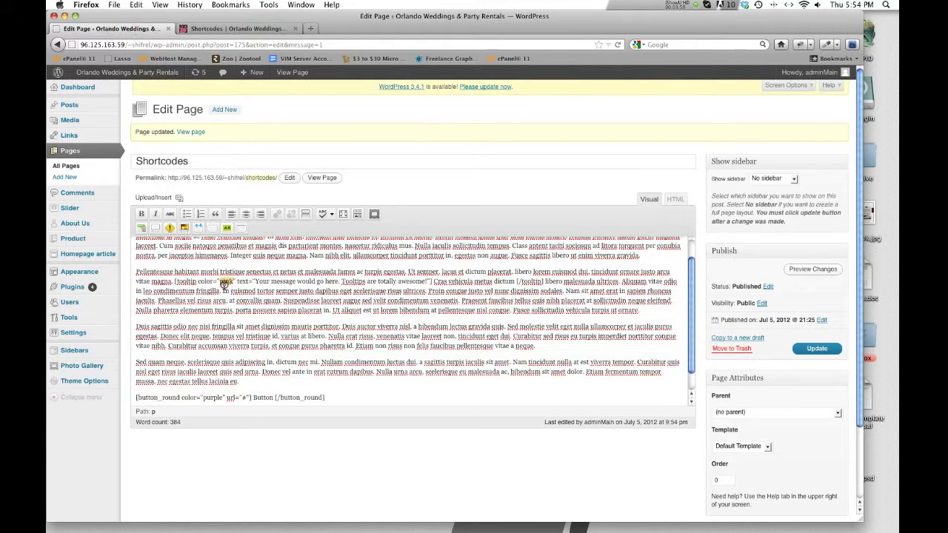
type("black")
Step: Update the page and reload the live Shortcodes page to check the tooltip's changed color
left_click(814, 348)
left_click(210, 30)
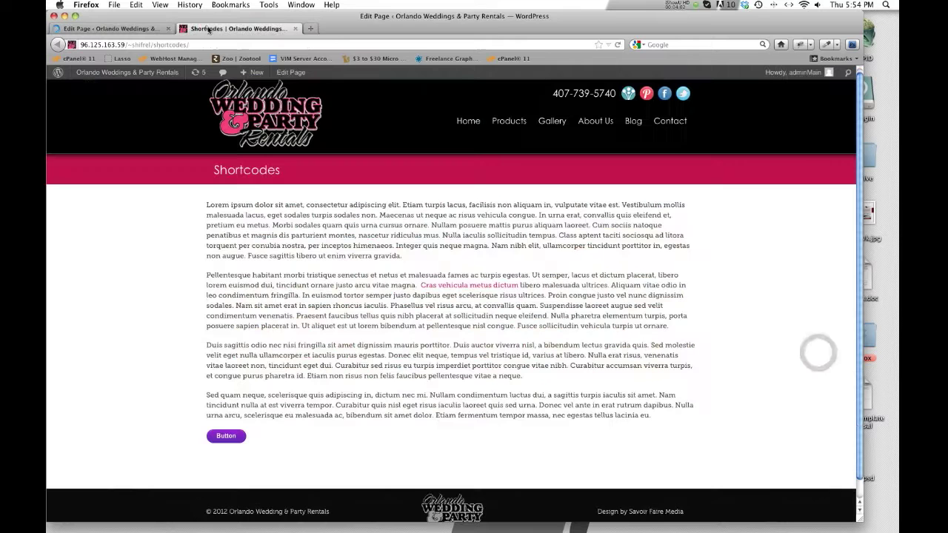
left_click(613, 45)
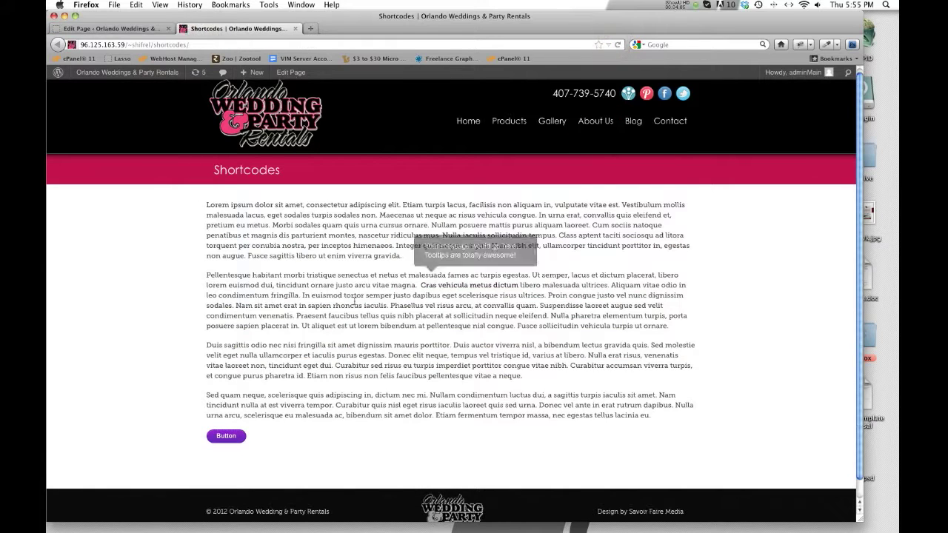
mouse_move(465, 291)
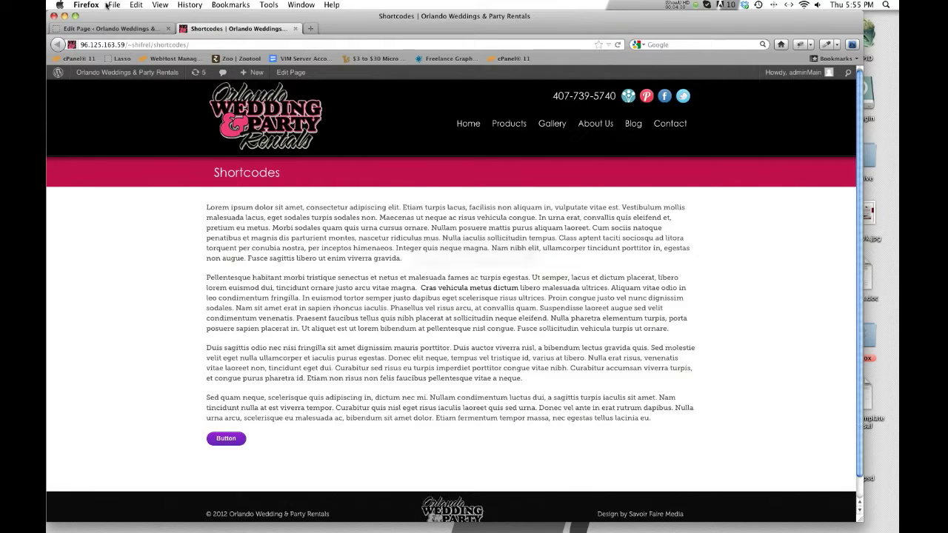
Step: Insert a yellow highlight shortcode around "fringilla sit amet dignissim mauris" in the third paragraph of the page editor
left_click(107, 28)
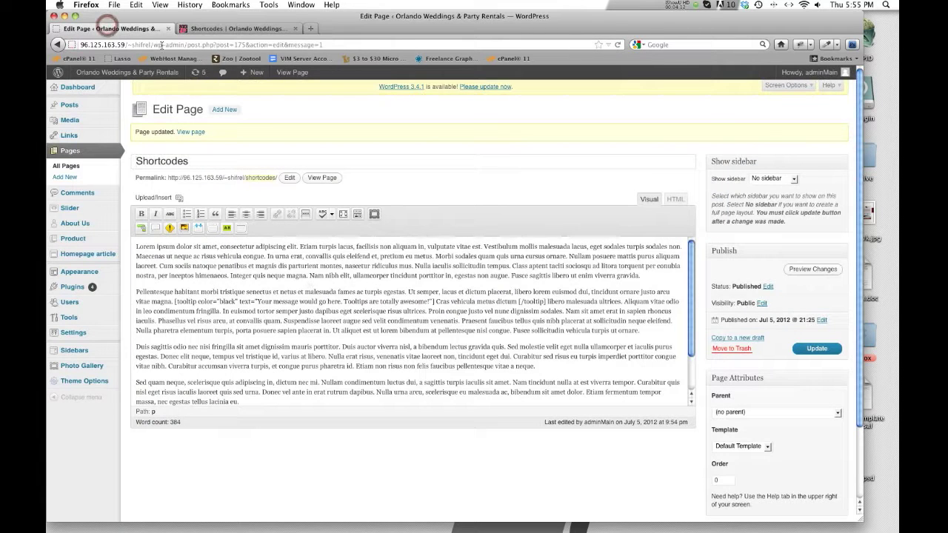
left_click(205, 28)
left_click_drag(309, 358, 434, 361)
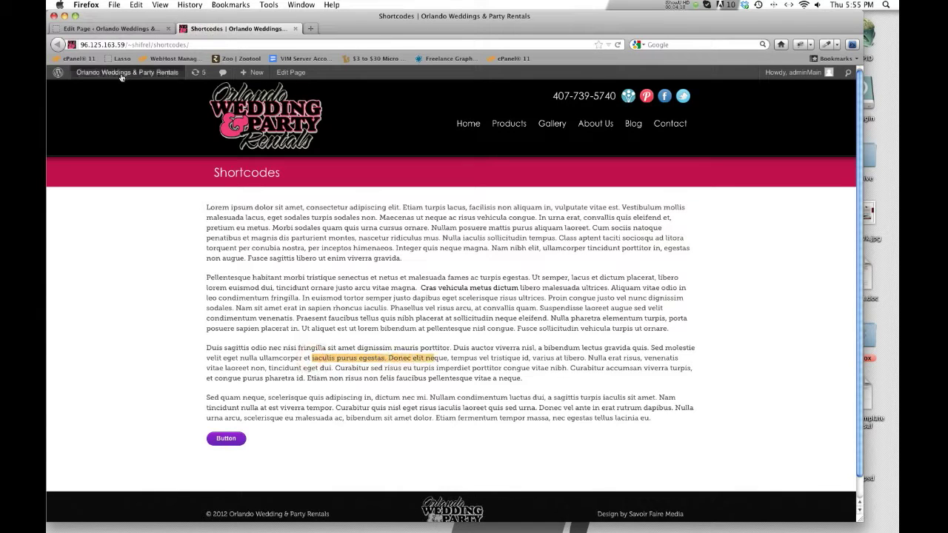
left_click(111, 28)
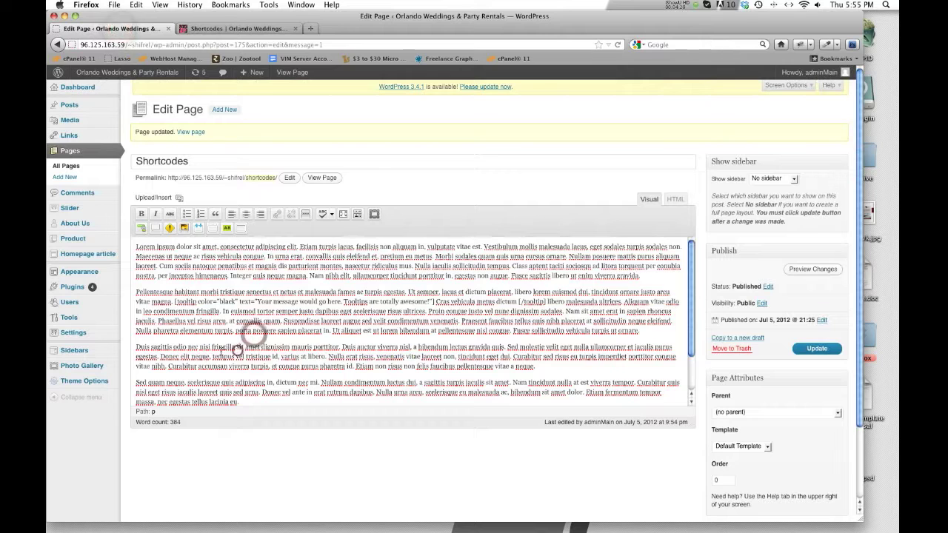
left_click_drag(212, 348, 313, 347)
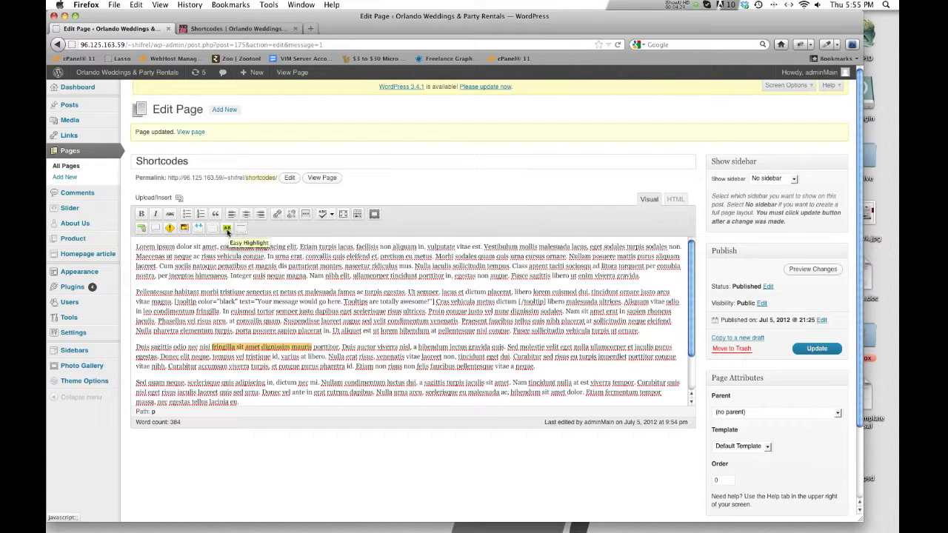
left_click(227, 230)
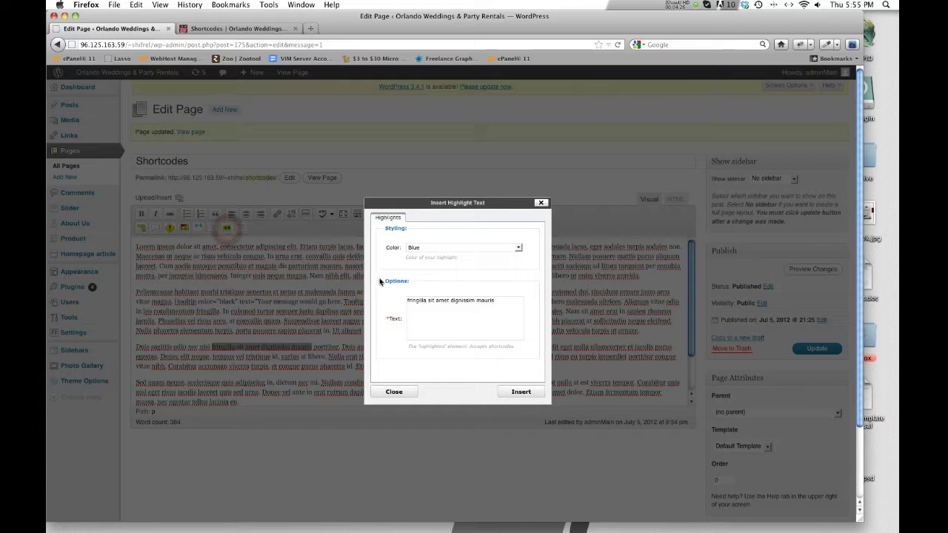
left_click(519, 248)
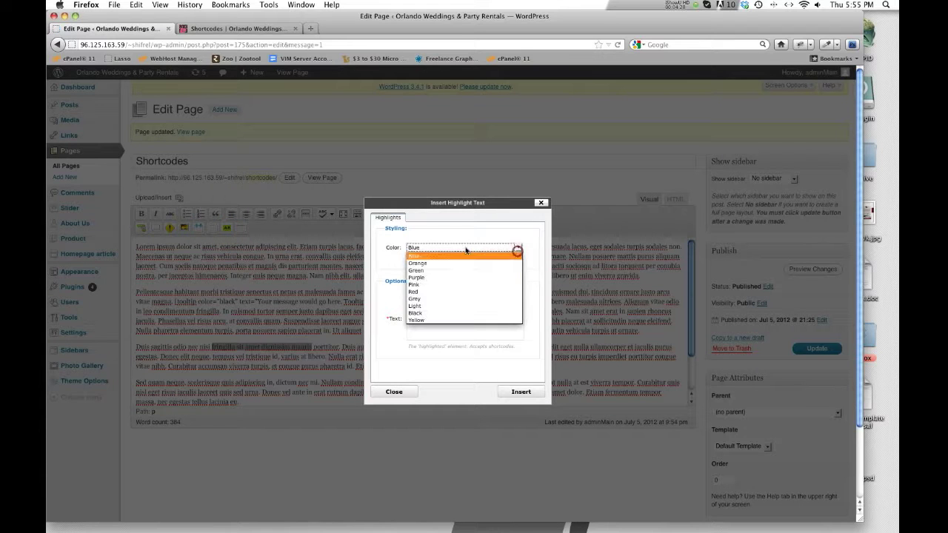
left_click_drag(435, 296, 430, 320)
left_click(520, 393)
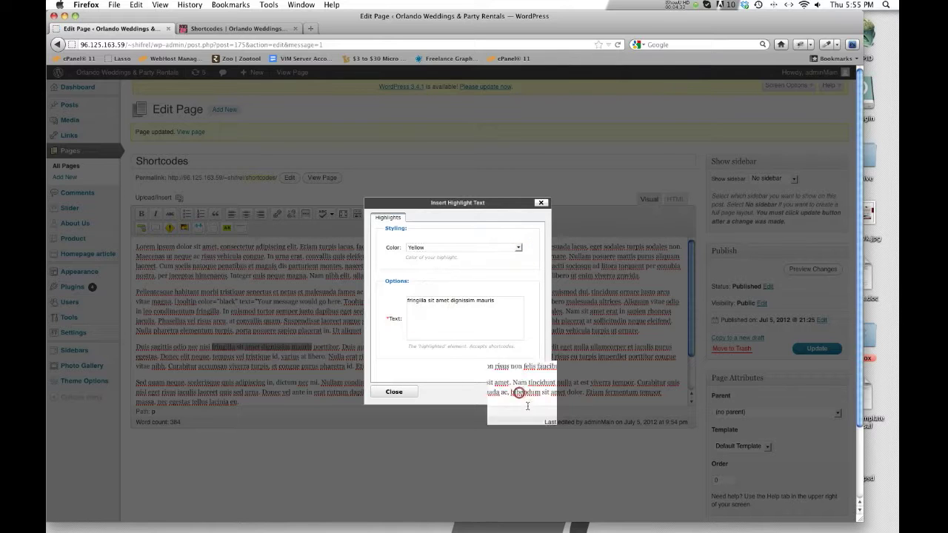
Step: Update the page, check the highlighted text on the live Shortcodes page, and return to the page editor
left_click(817, 348)
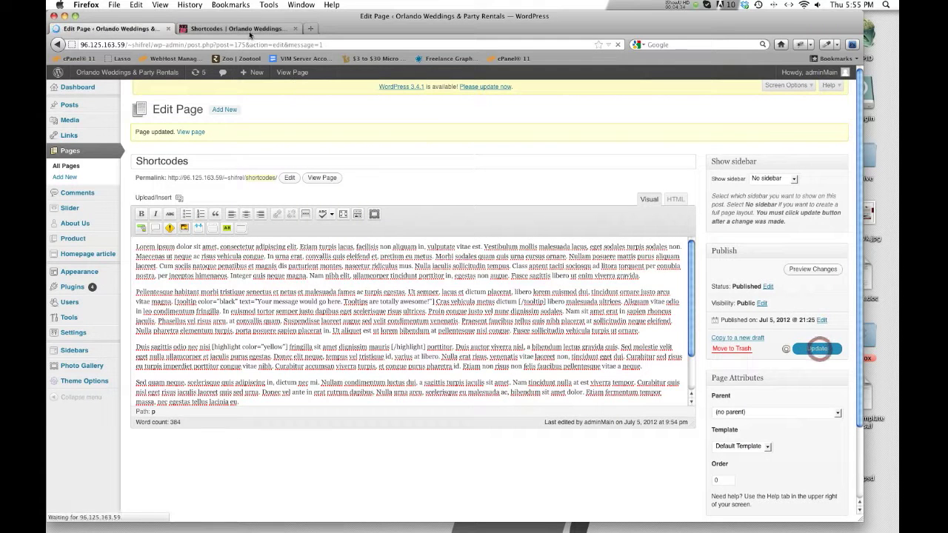
left_click(251, 29)
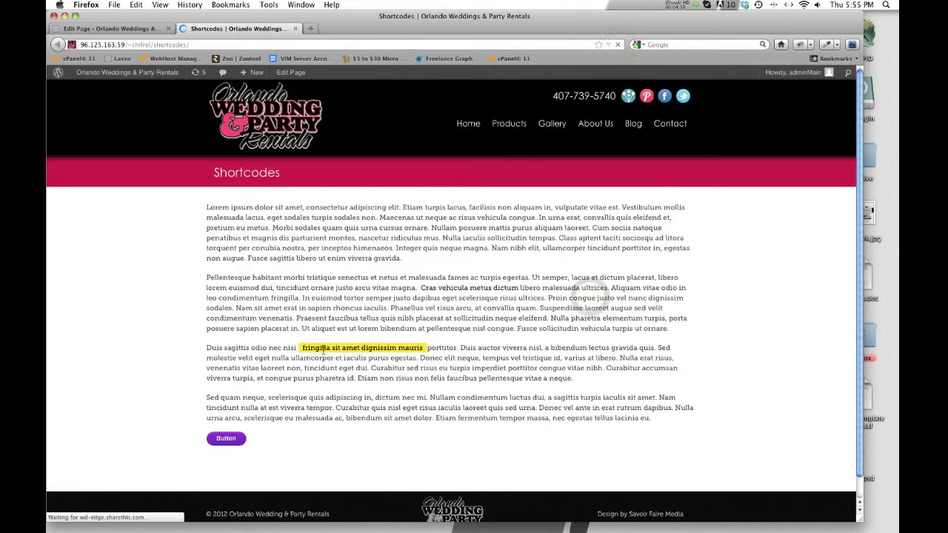
left_click(140, 28)
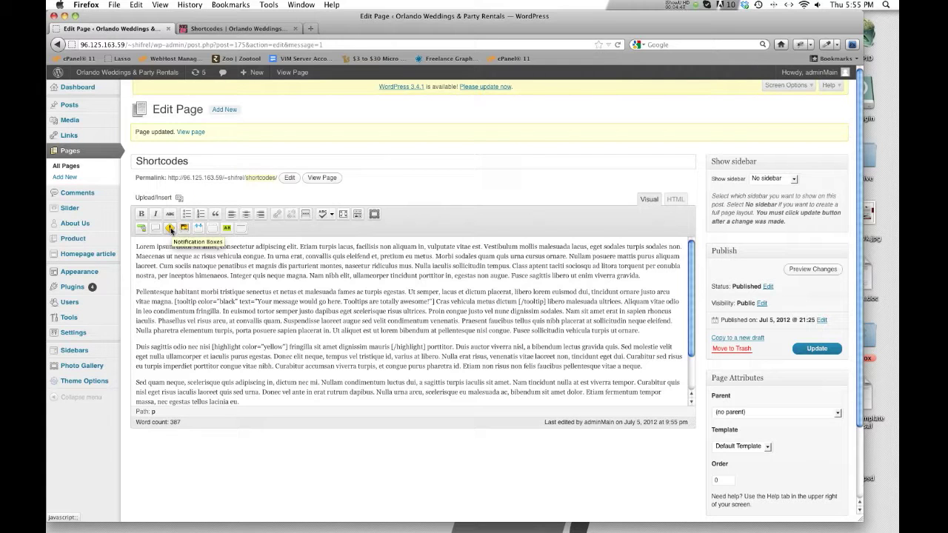
Step: Start an image slider shortcode below the purple button shortcode, with a width of 500 px and a height of 350 px
left_click(208, 290)
type("[button_round color=\"purple\" url=\"#\"] Button [/button_round]")
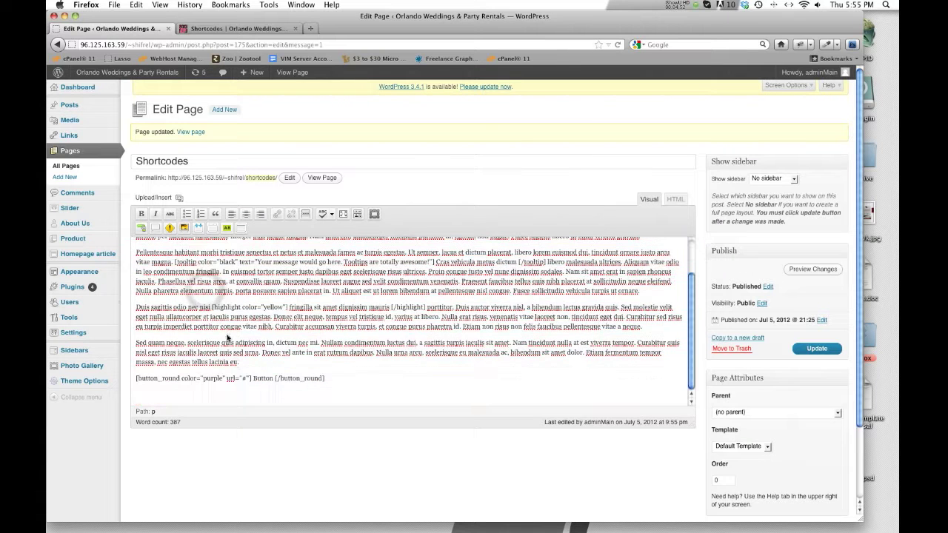
left_click(332, 382)
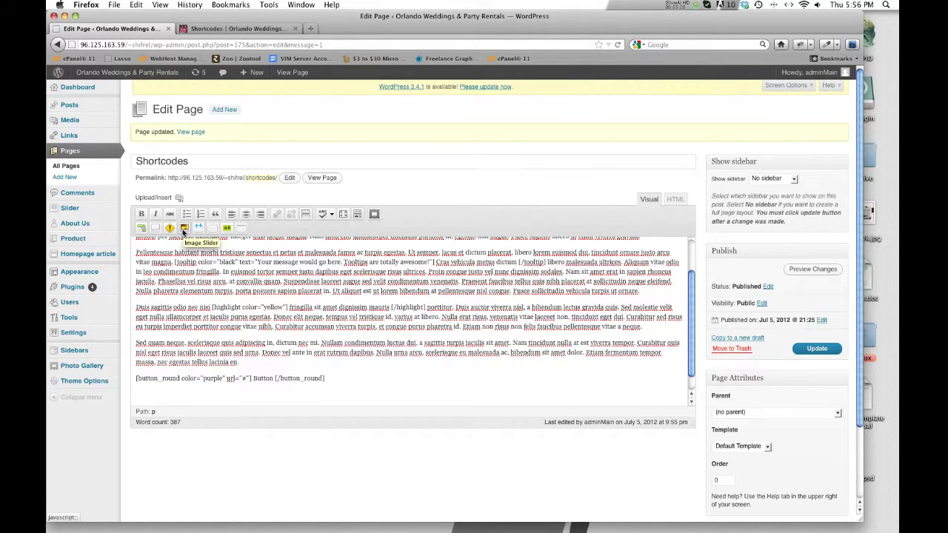
left_click(183, 230)
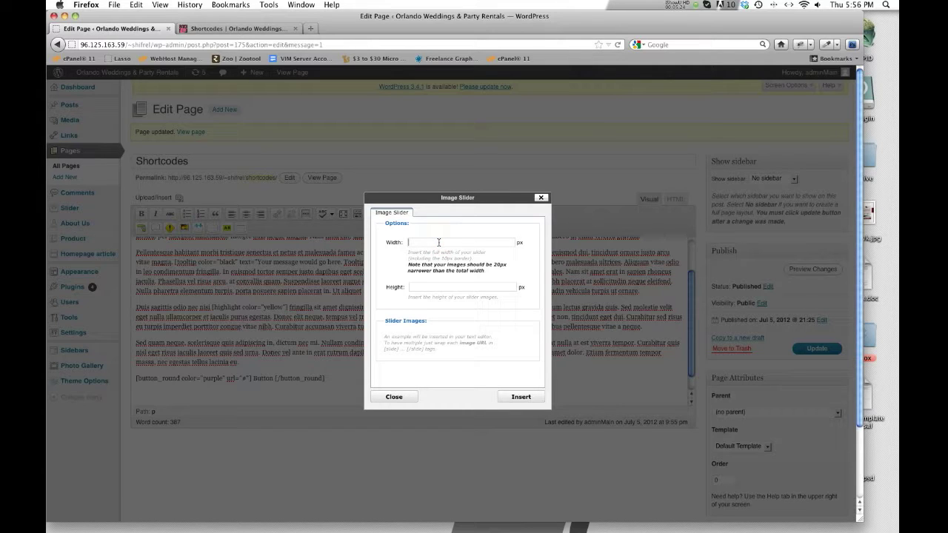
type("500")
key("Tab")
Step: Review the slider's image note and dimensions, and insert the image slider shortcode into the page content
left_click(440, 355)
left_click_drag(381, 352, 422, 353)
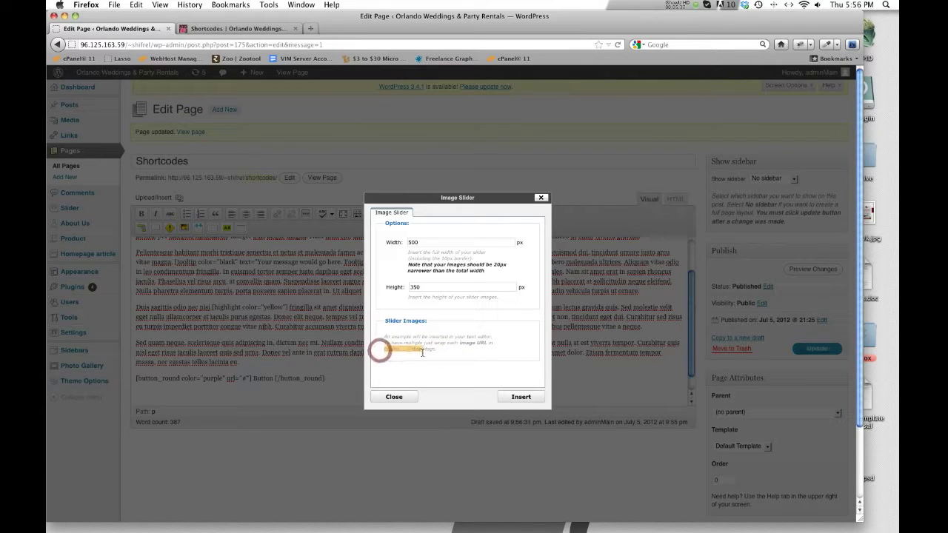
double_click(425, 241)
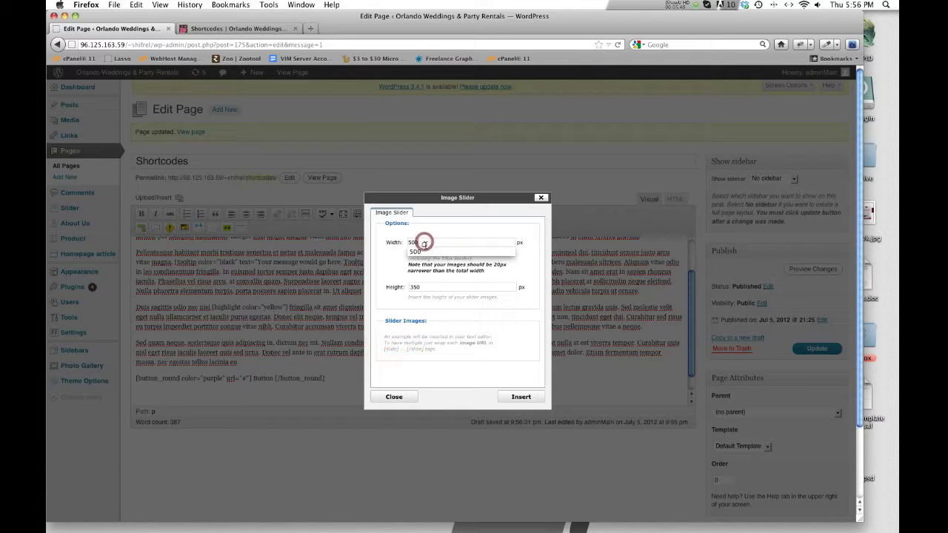
left_click(423, 243)
left_click(424, 290)
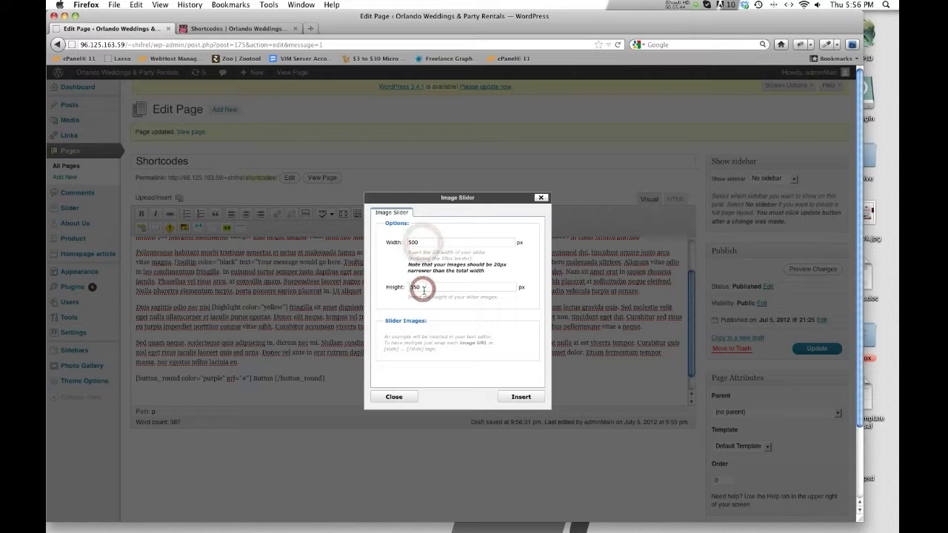
left_click(447, 373)
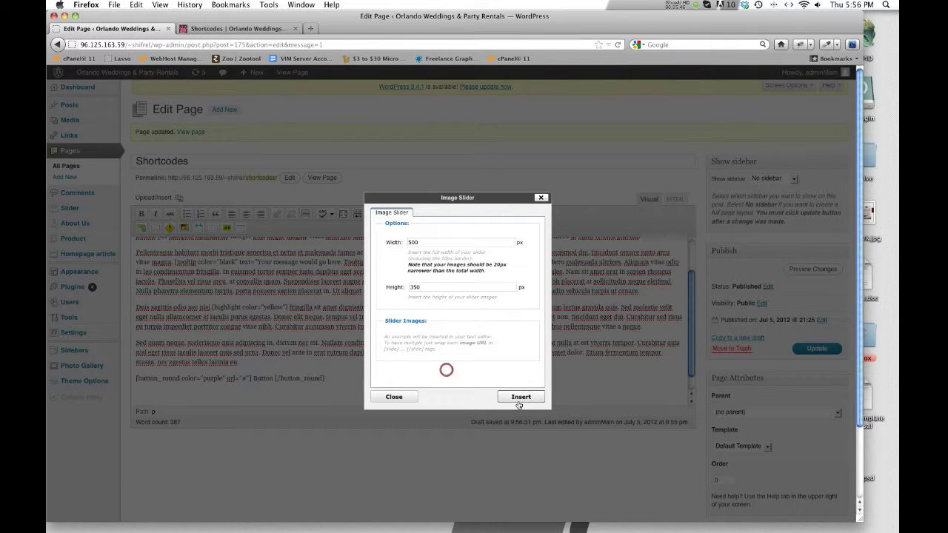
left_click(519, 396)
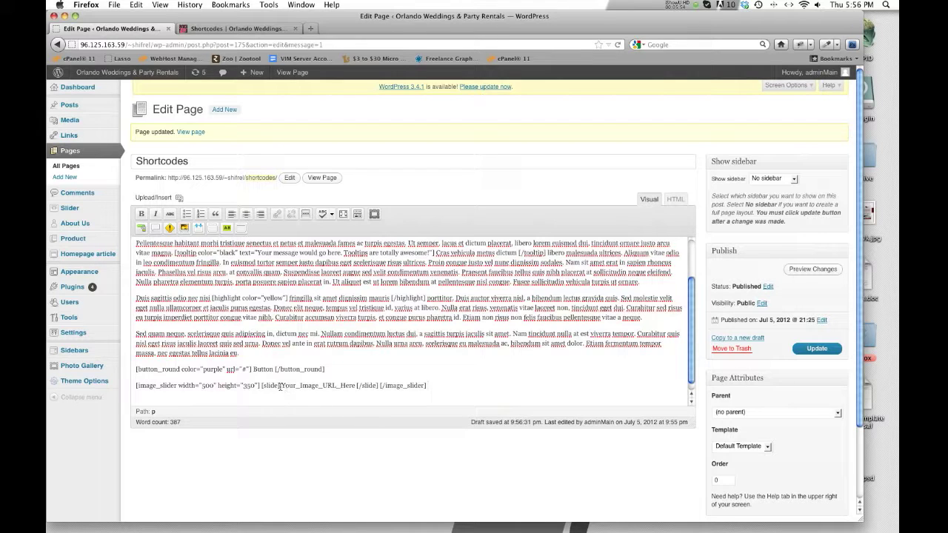
Step: Examine the image slider shortcode's image URL placeholder and its height and width values in the page content
left_click_drag(280, 387, 353, 387)
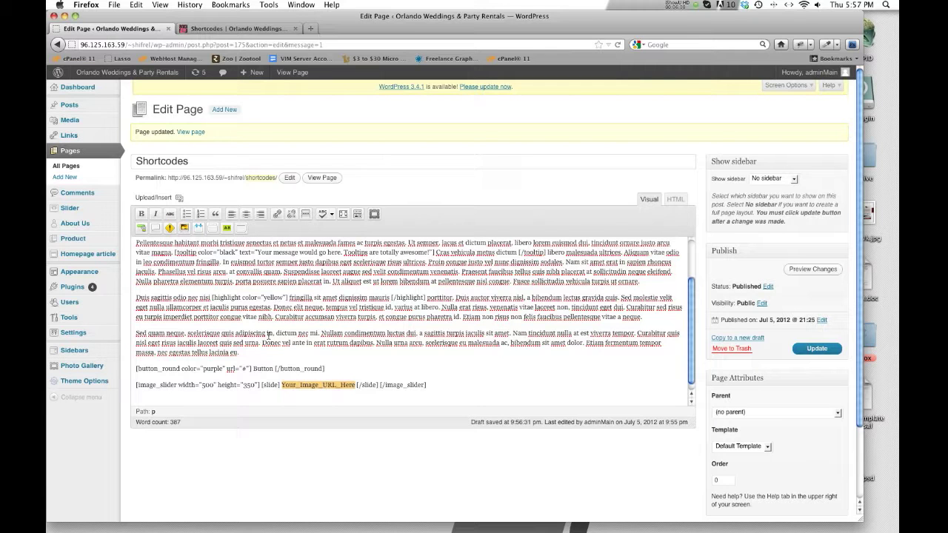
double_click(252, 386)
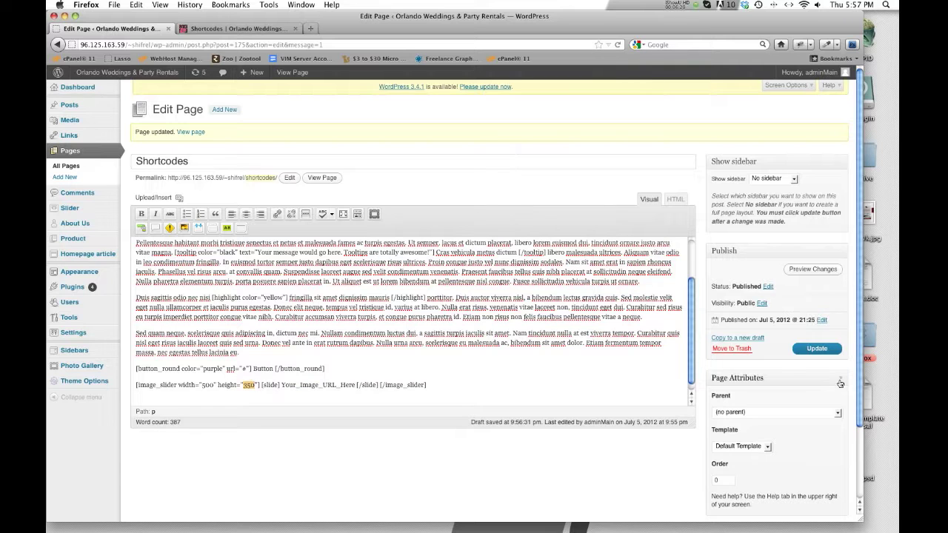
scroll(855, 385, "down", 3)
scroll(529, 394, "up", 3)
scroll(517, 346, "up", 1)
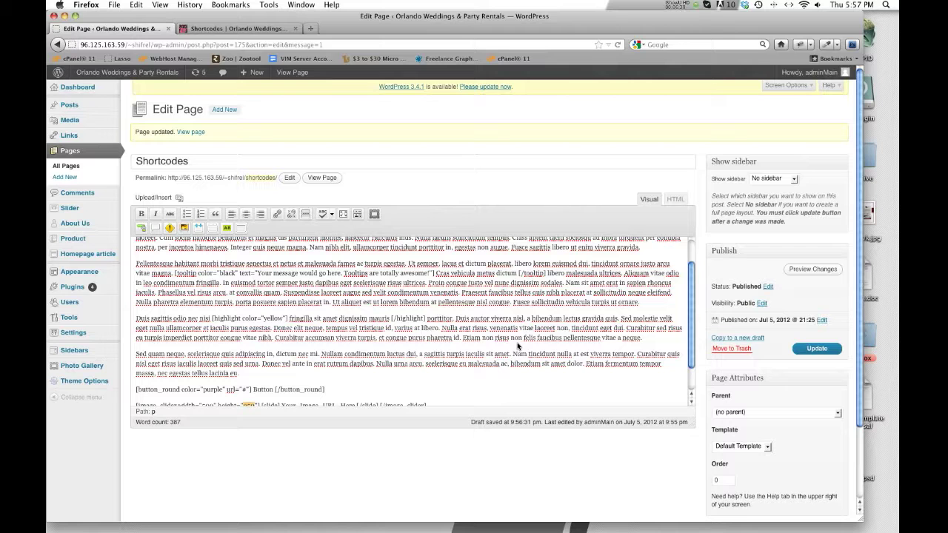
scroll(517, 346, "down", 1)
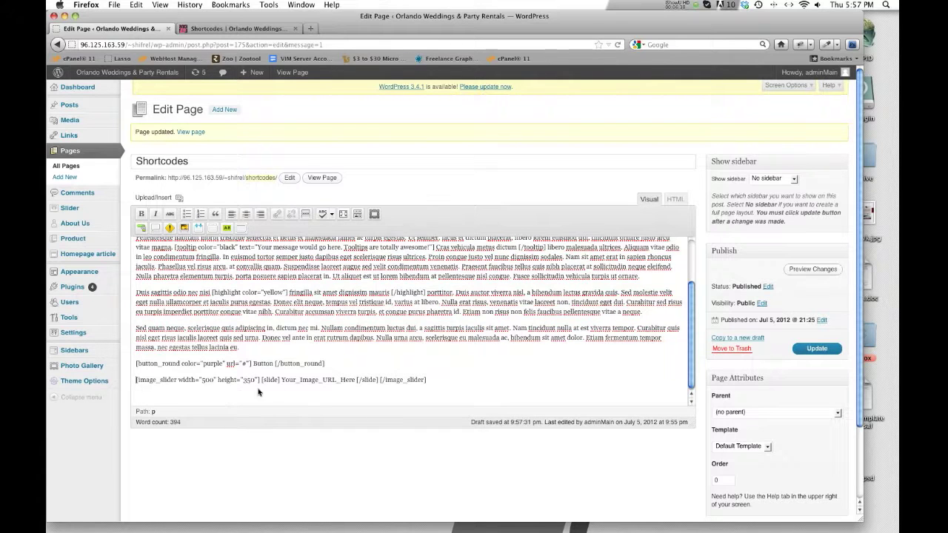
double_click(202, 379)
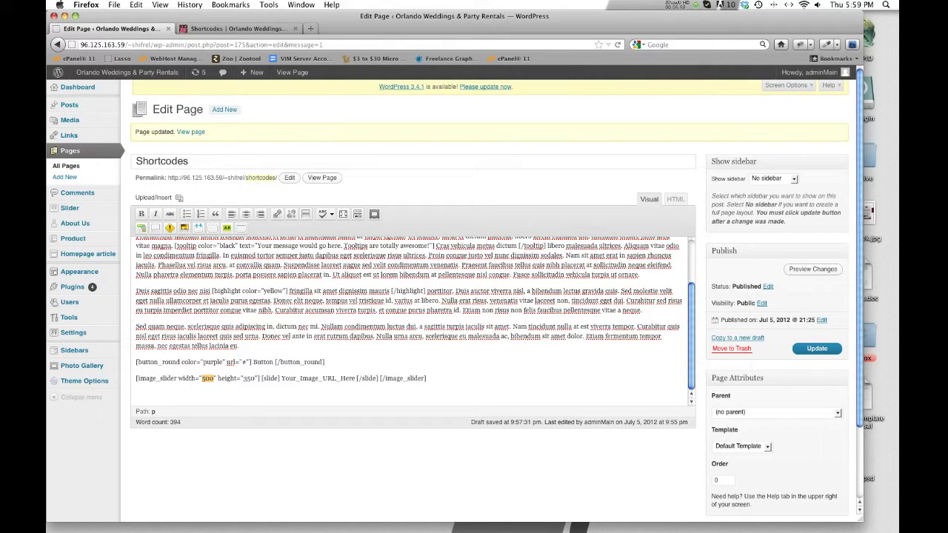
Step: Upload shortcodesample.jpg from the Desktop folder as a media file for the page
scroll(235, 277, "down", 1)
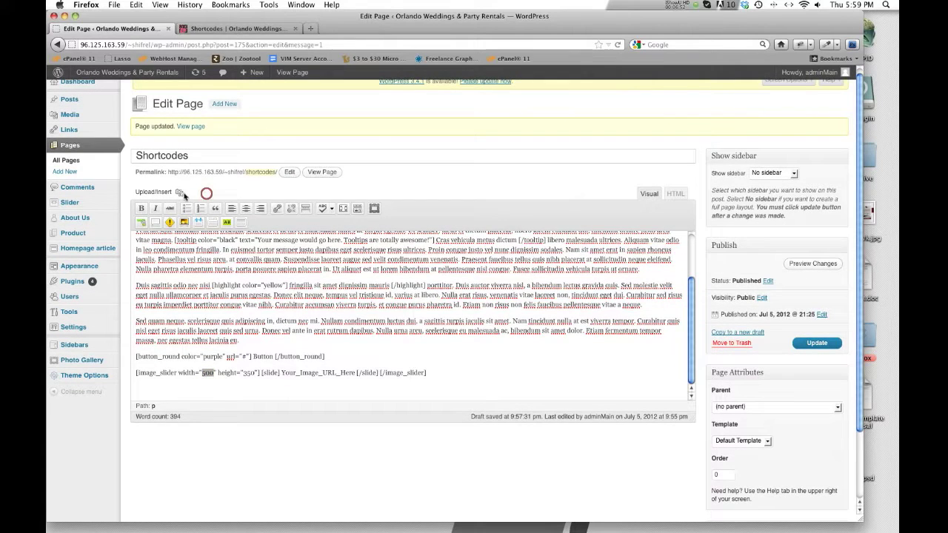
left_click(179, 193)
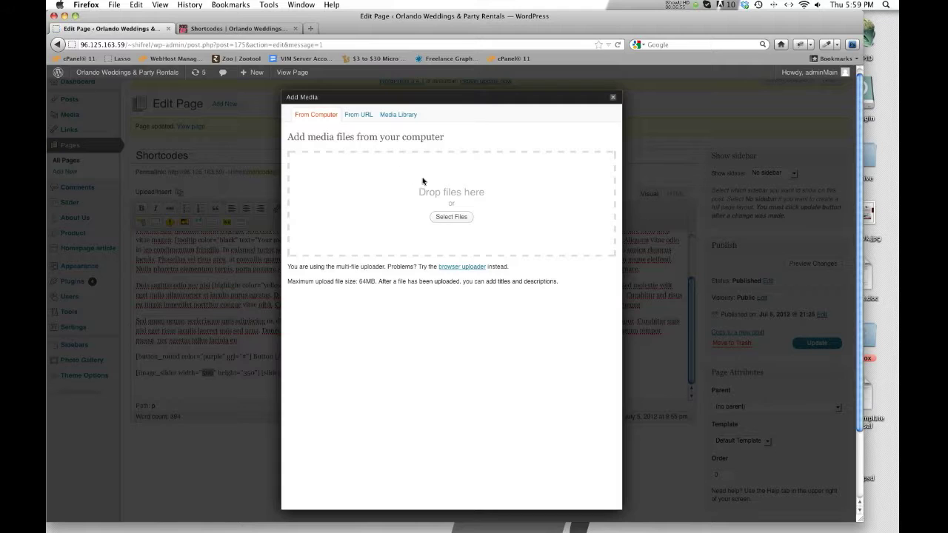
left_click(450, 216)
left_click(168, 152)
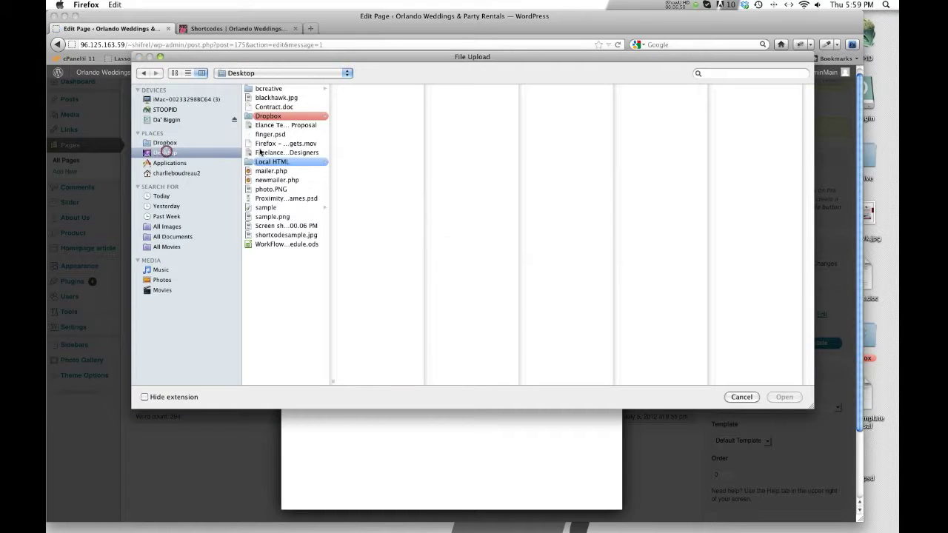
left_click(280, 235)
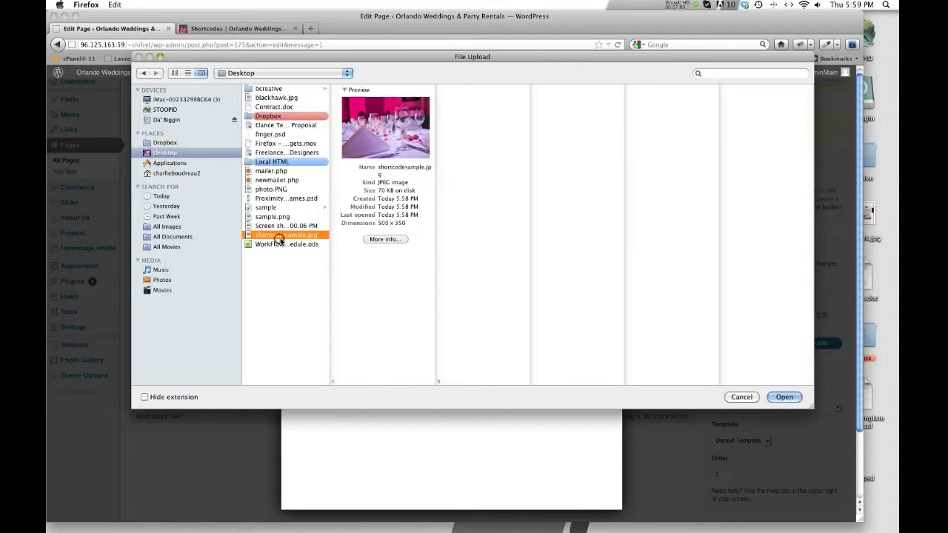
left_click_drag(275, 239, 280, 241)
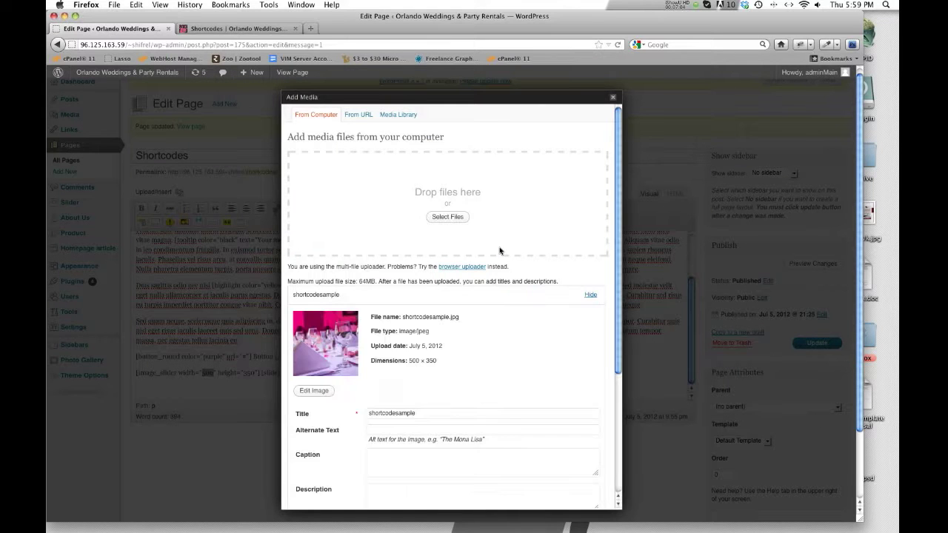
Step: Copy the uploaded image's link URL and replace the Your_Image_URL_Here placeholder in the image slider shortcode with it
scroll(499, 309, "down", 5)
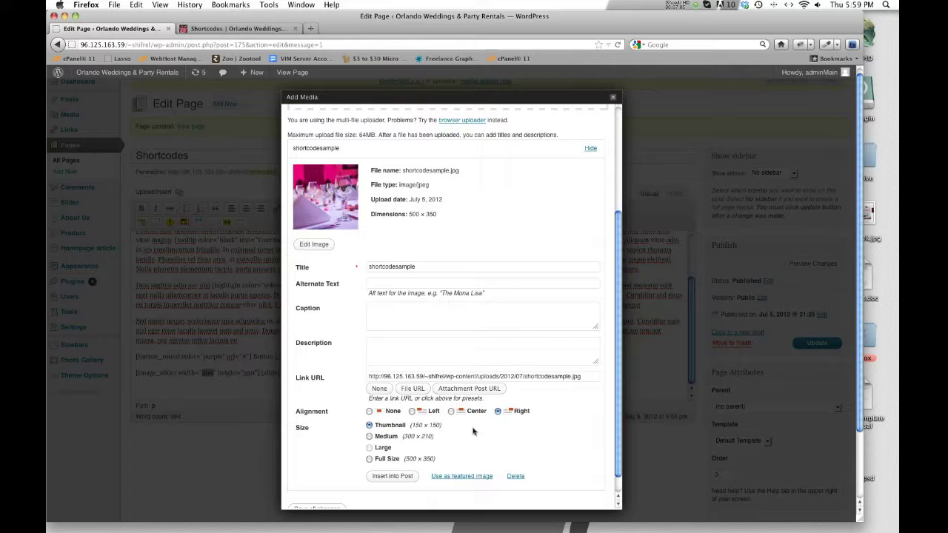
triple_click(454, 377)
key("super+c")
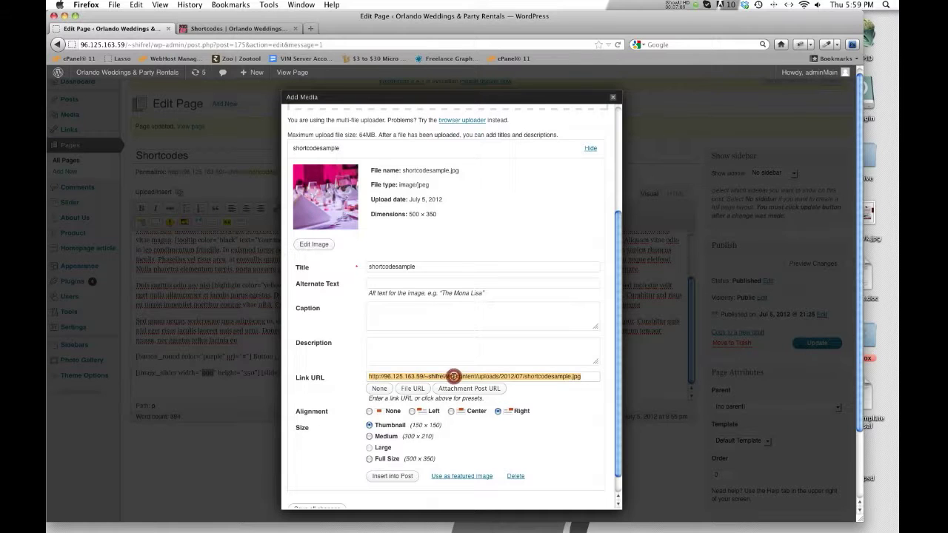
left_click(612, 100)
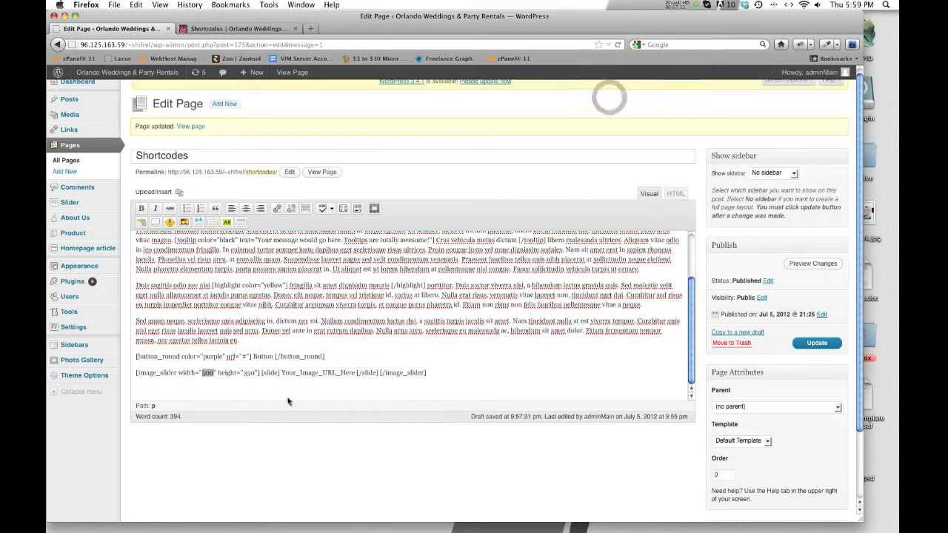
left_click(277, 391)
left_click_drag(281, 372, 353, 373)
key("super+v")
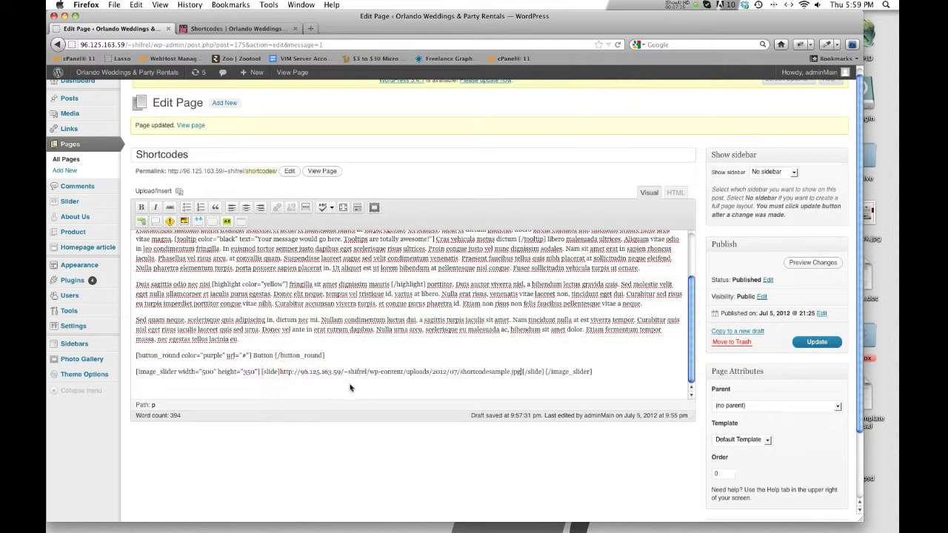
Step: Update the page, reload the live Shortcodes page, and check the image slider and its navigation dot below the purple button
left_click(800, 337)
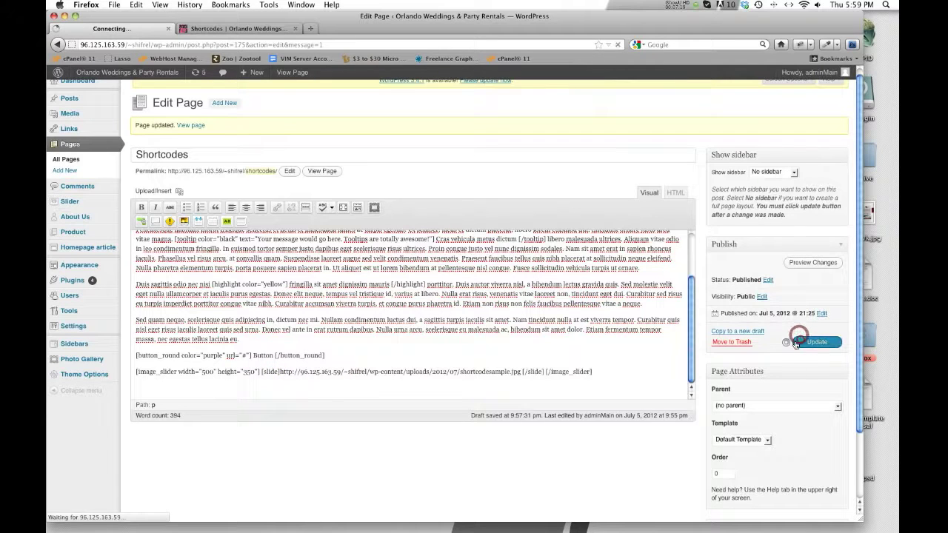
left_click(242, 29)
left_click(617, 44)
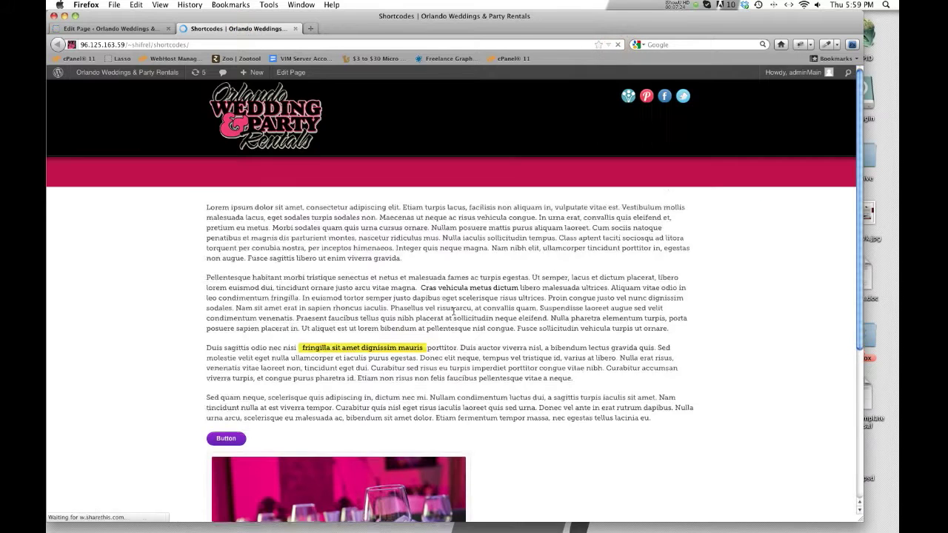
scroll(453, 313, "down", 5)
scroll(453, 313, "down", 1)
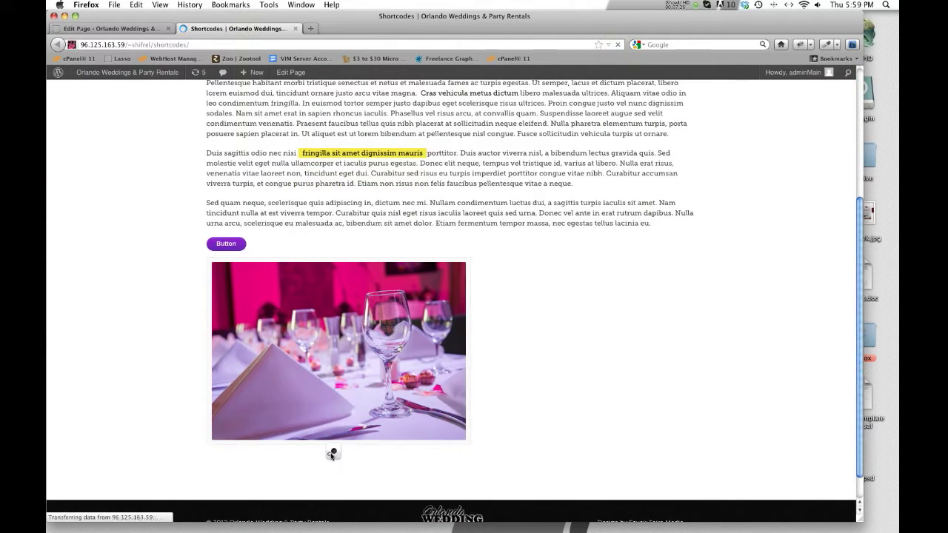
left_click(333, 452)
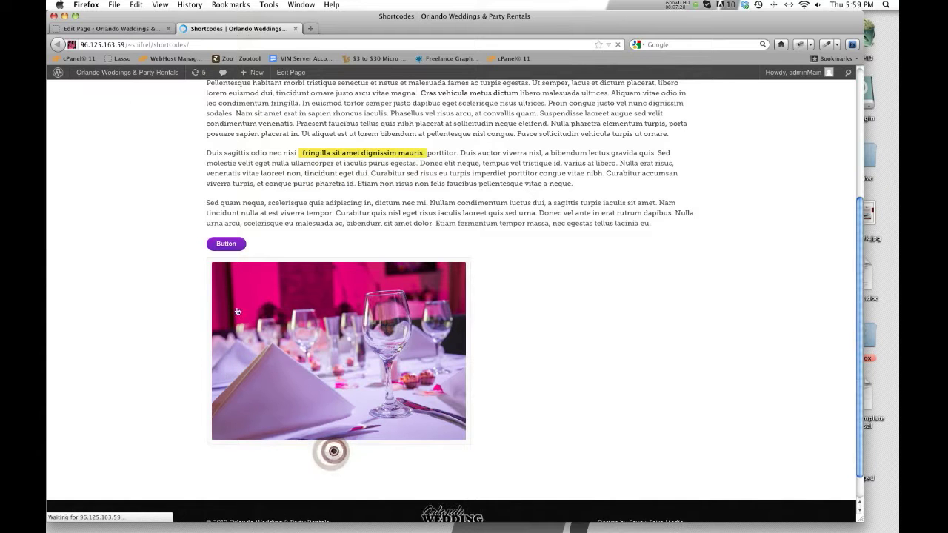
Step: Back in the page editor, copy the complete slide element, from [slide] to [/slide], inside the image slider shortcode
left_click(106, 29)
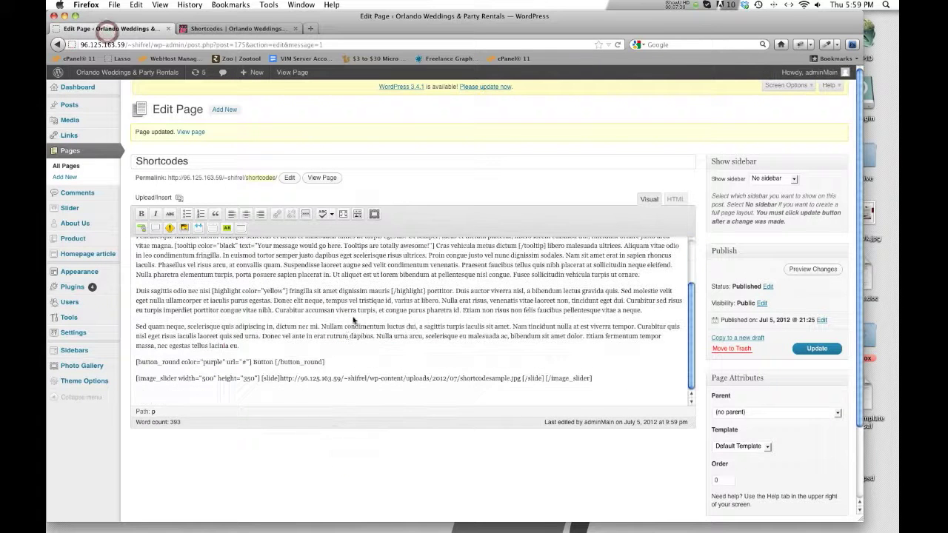
left_click(531, 393)
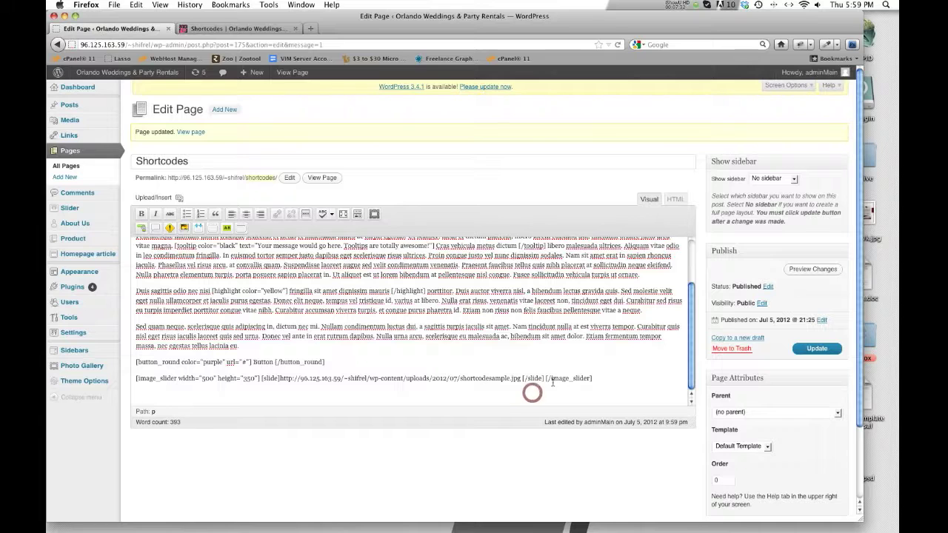
left_click_drag(544, 379, 260, 381)
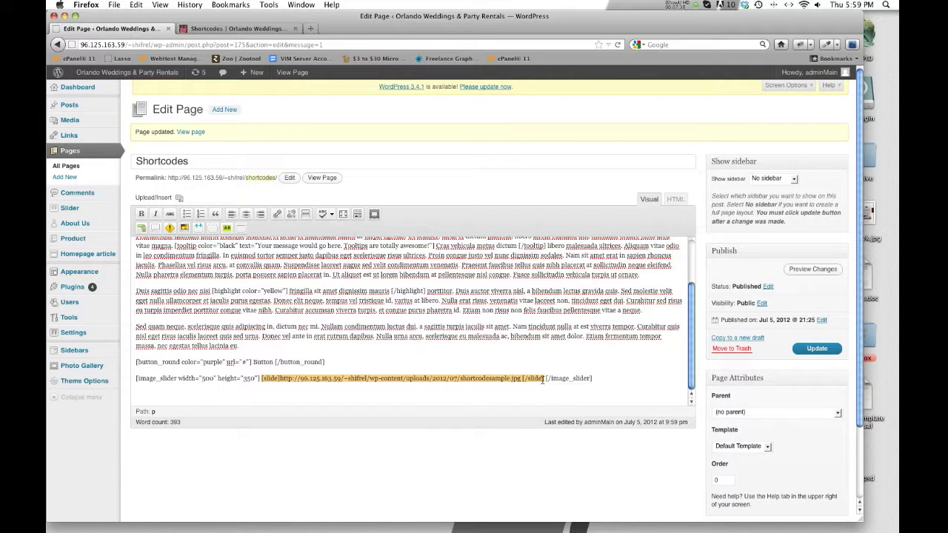
left_click(464, 379)
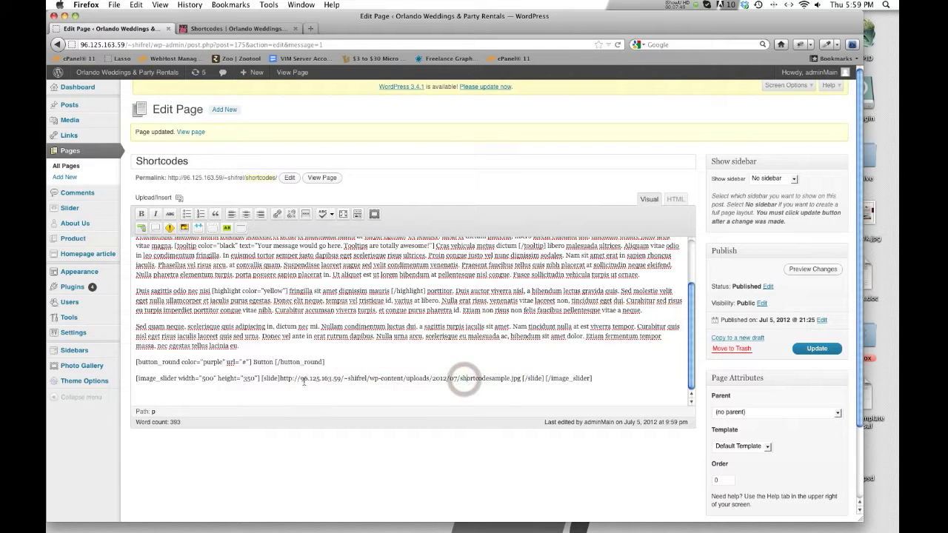
left_click_drag(261, 380, 542, 382)
key("super+c")
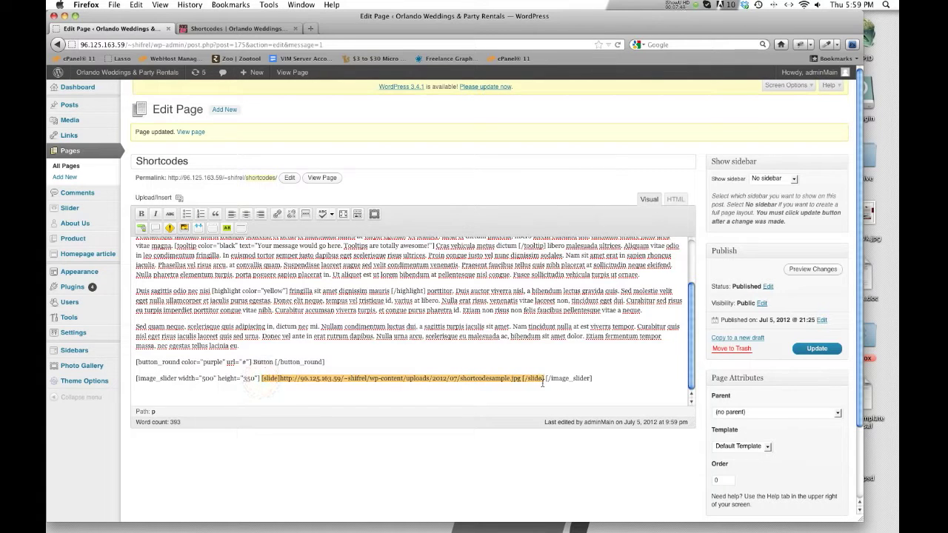
Step: Paste two copies of the slide element on separate lines before the closing [/image_slider] tag, and update the page
left_click(542, 382)
key("Return")
key("Return")
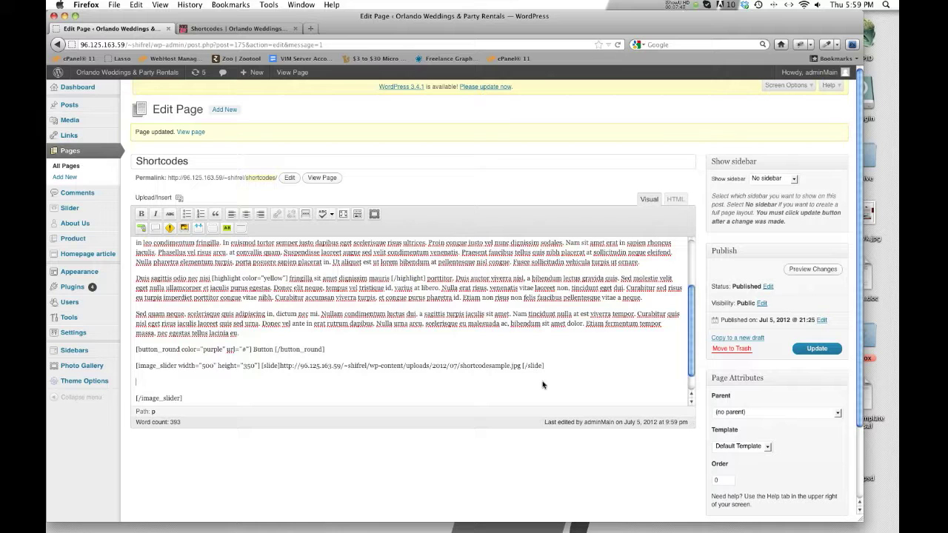
key("super+v")
key("Return")
key("super+v")
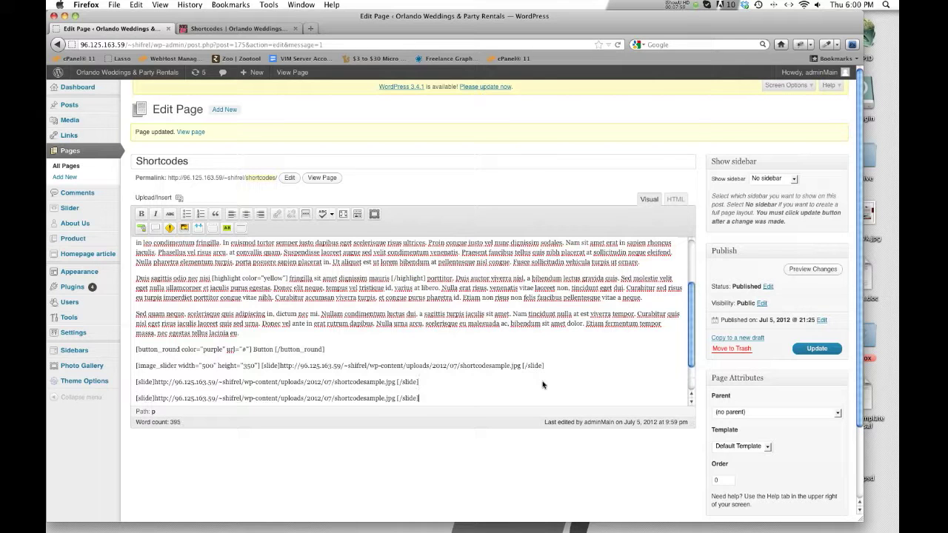
left_click(807, 351)
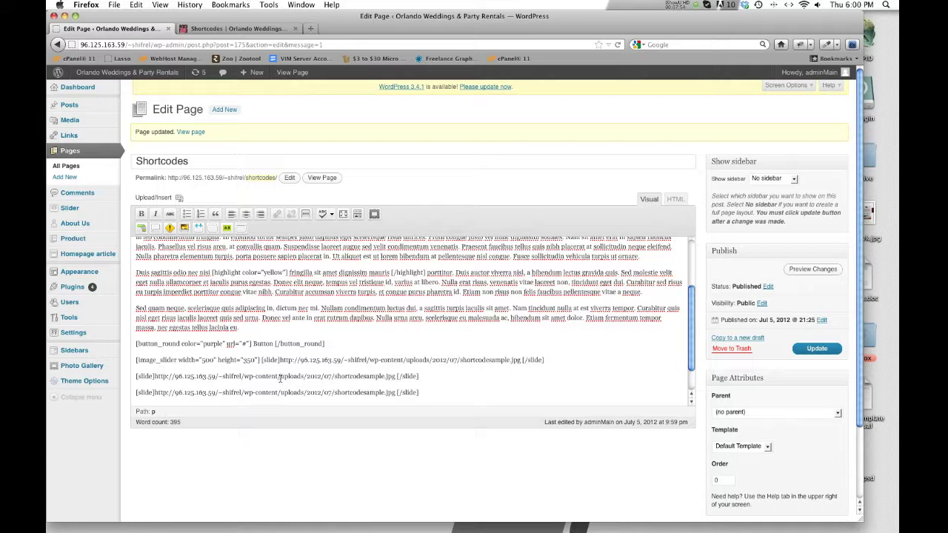
left_click(829, 348)
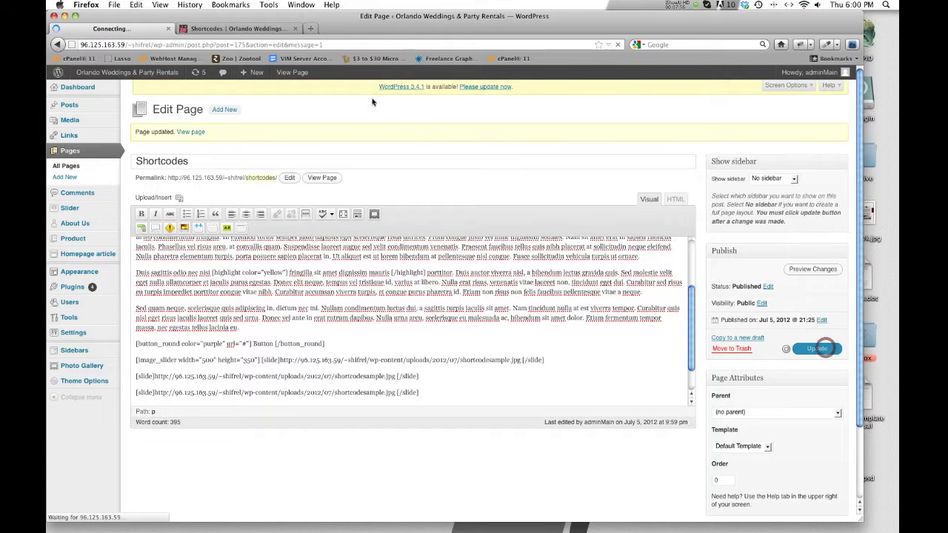
Step: Reload the live Shortcodes page and check the image slider's navigation dots by switching to the third slide
left_click(251, 28)
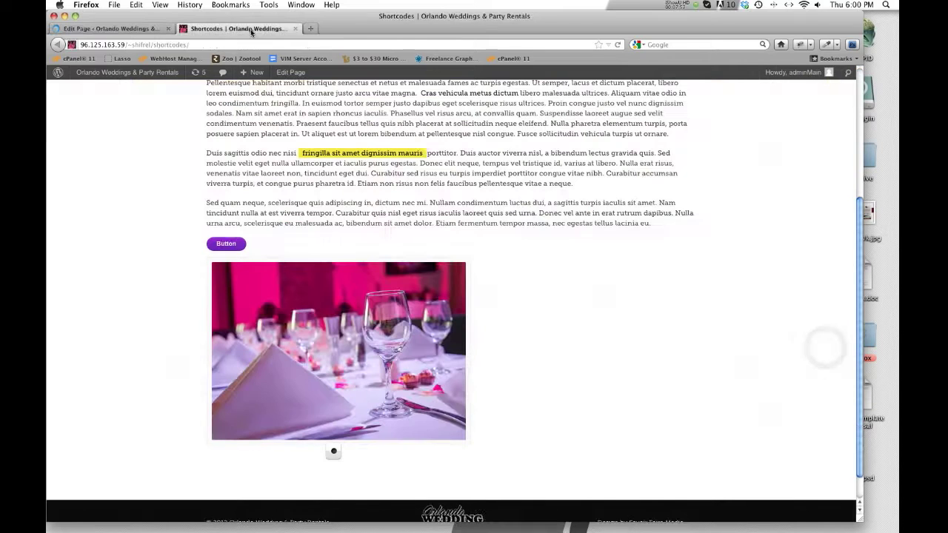
left_click(617, 45)
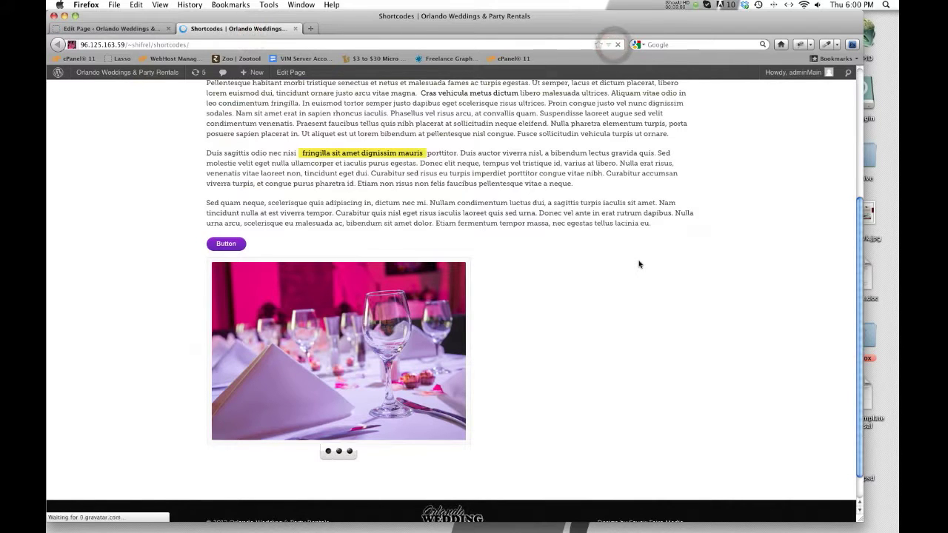
scroll(575, 401, "down", 2)
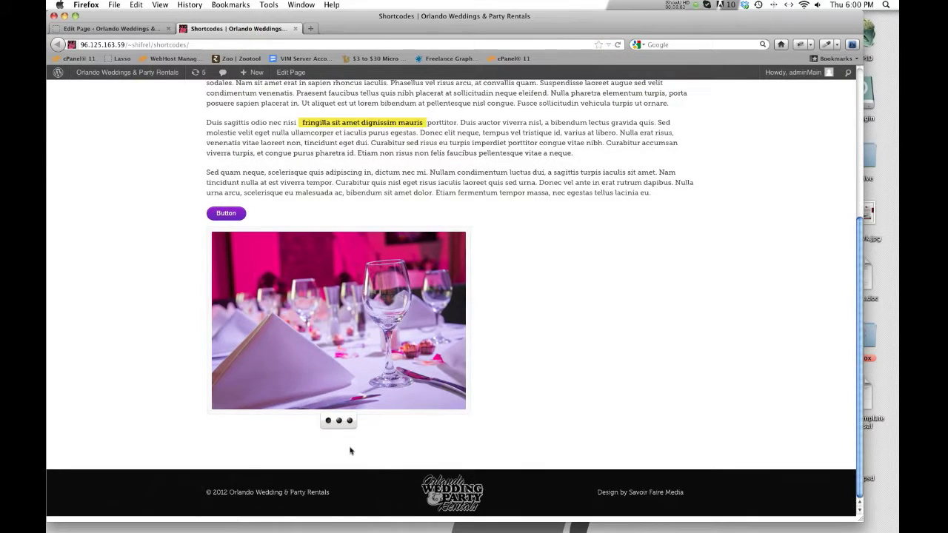
left_click(350, 422)
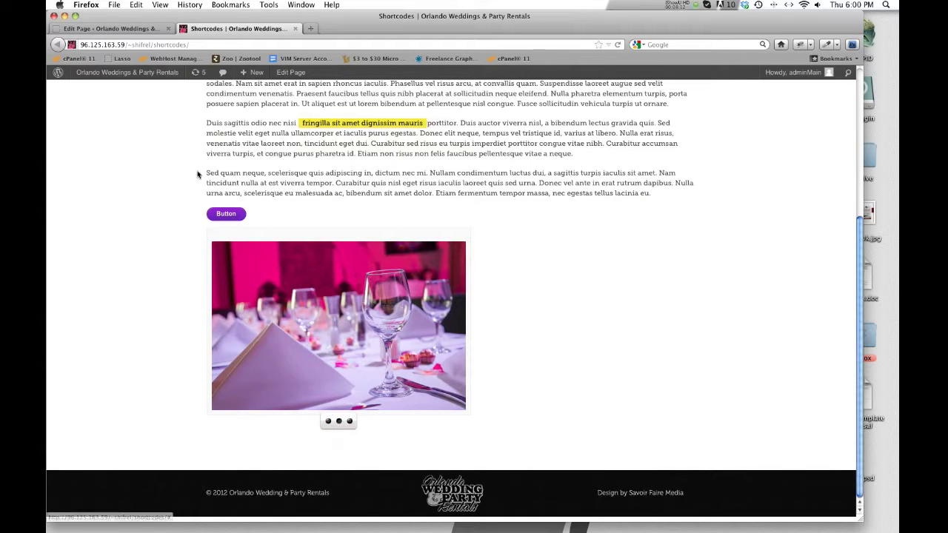
Step: Back in the page editor, insert a toggled content shortcode below [/image_slider] with initial state closed and title "Can I Cancel My Account?"
left_click(134, 28)
scroll(368, 376, "down", 3)
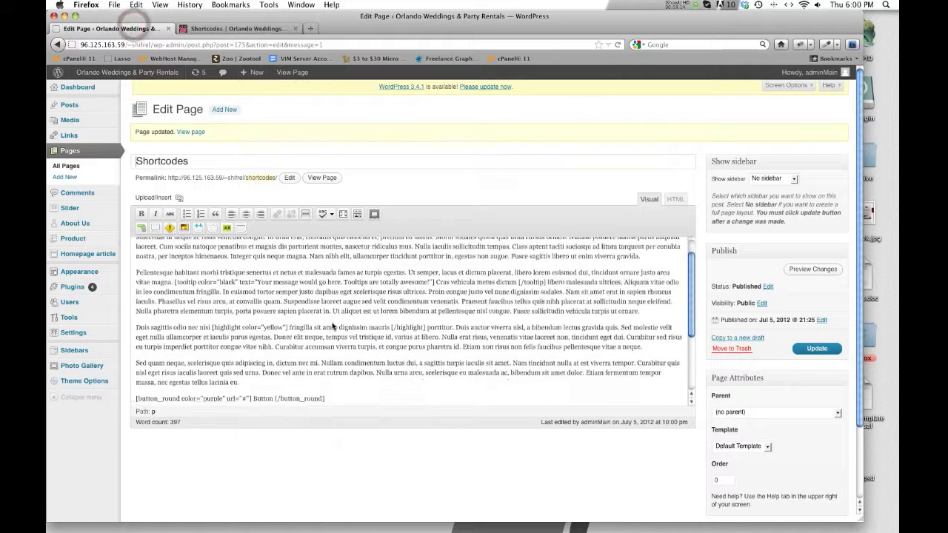
left_click(209, 379)
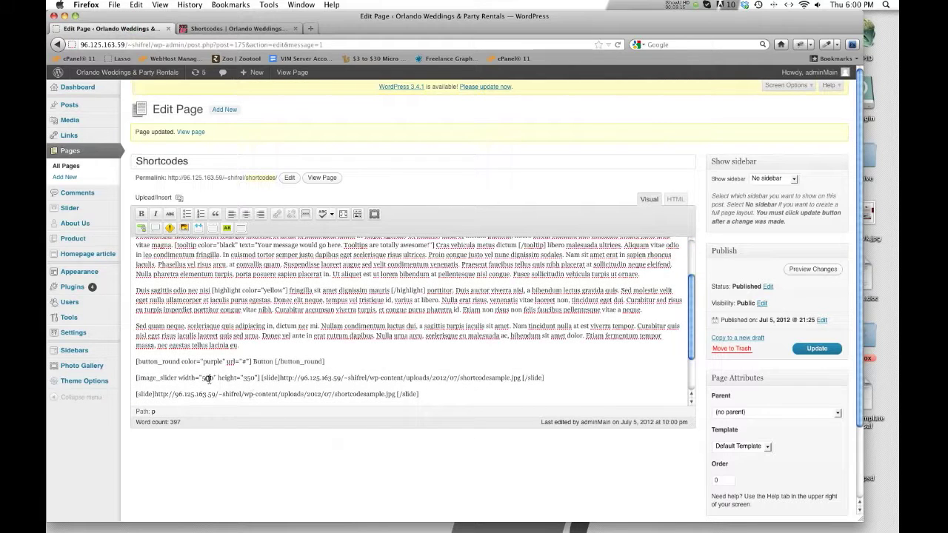
type("[slide]http://96.125.163.59/~shifrel/wp-content/uploads/2012/07/shortcodesample.jpg [/slide] [/image_slider]")
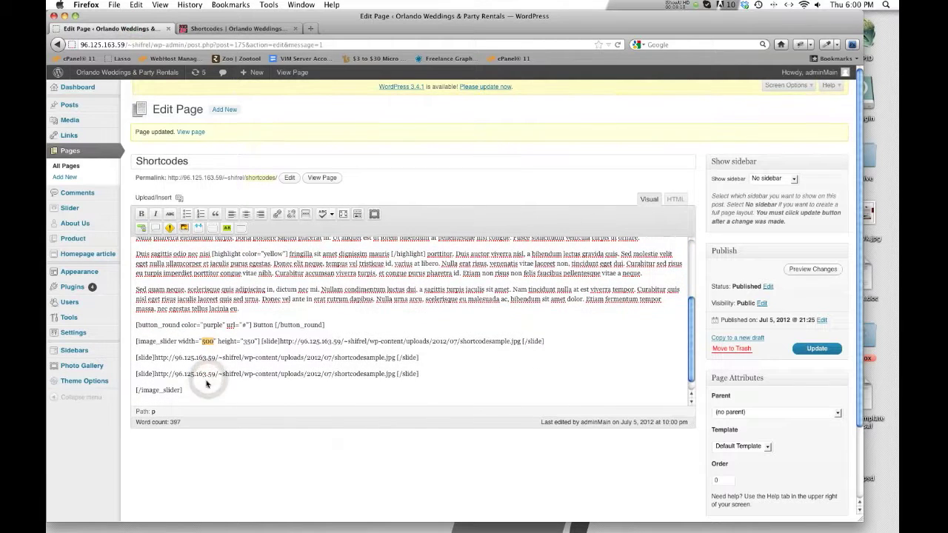
left_click(198, 390)
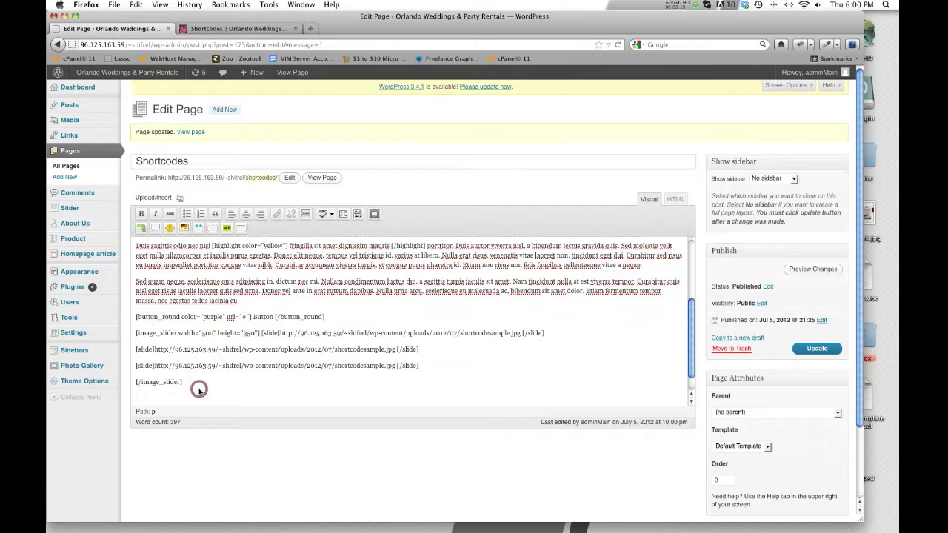
left_click(196, 229)
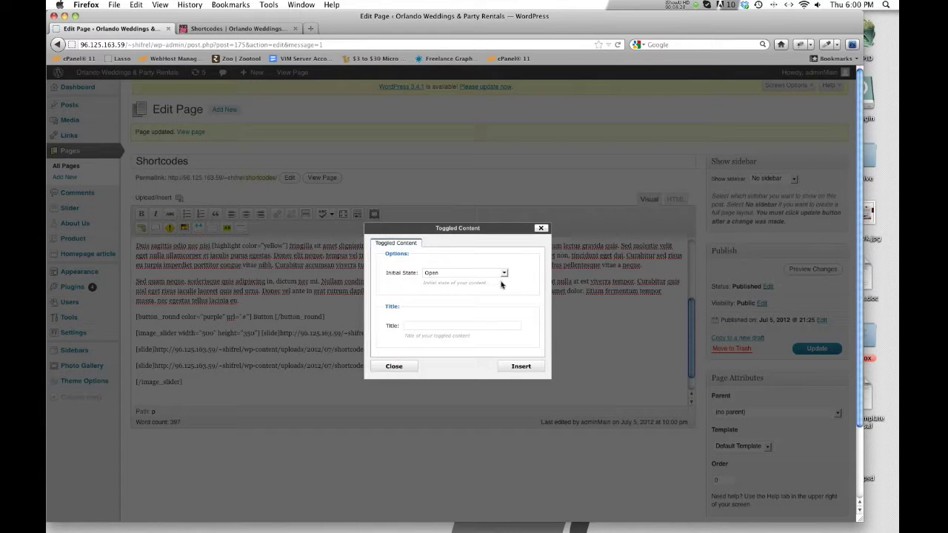
left_click(501, 274)
left_click(474, 284)
key("Return")
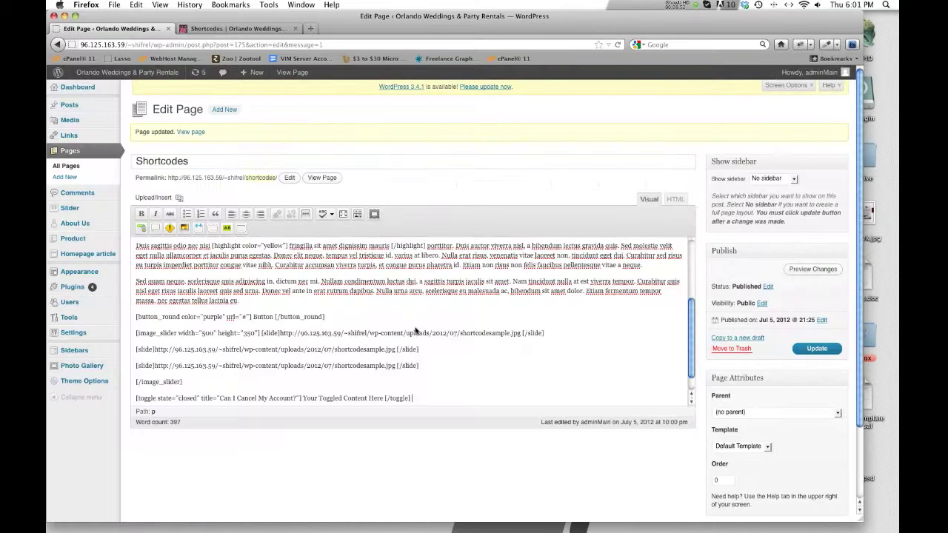
Step: Replace the toggle's "Your Toggled Content Here" placeholder with text copied from the paragraph above the purple button shortcode, and update the page
scroll(417, 330, "down", 1)
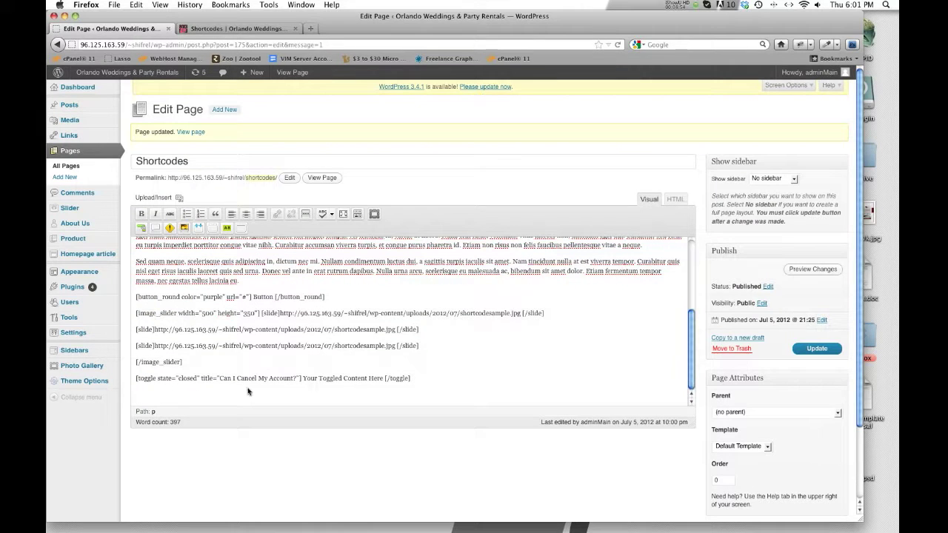
left_click_drag(304, 380, 379, 382)
left_click(331, 292)
left_click_drag(318, 261, 323, 284)
key("super+c")
left_click(370, 404)
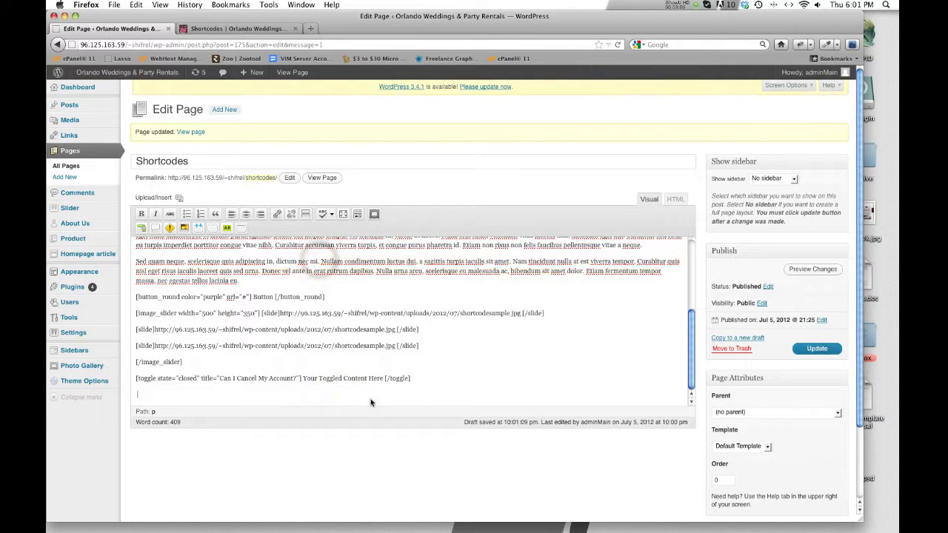
left_click_drag(382, 378, 299, 382)
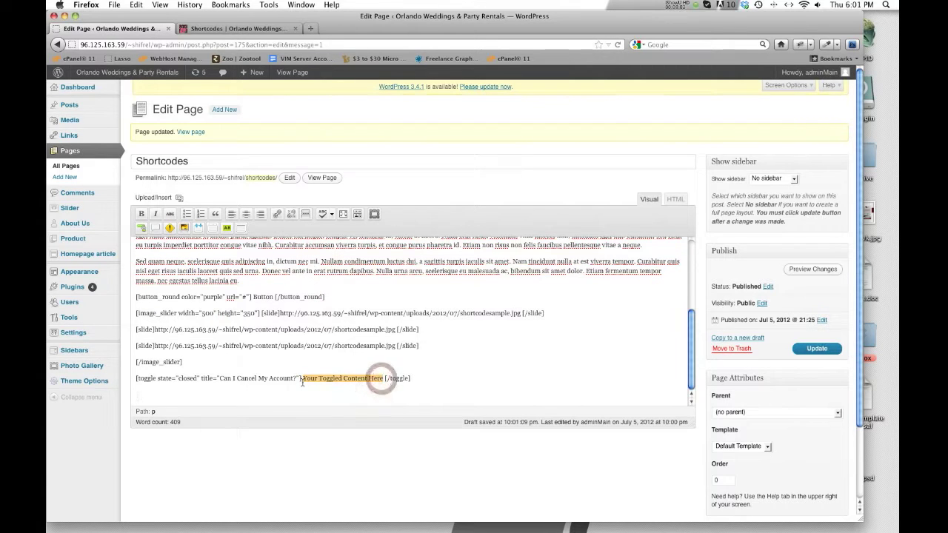
key("super+v")
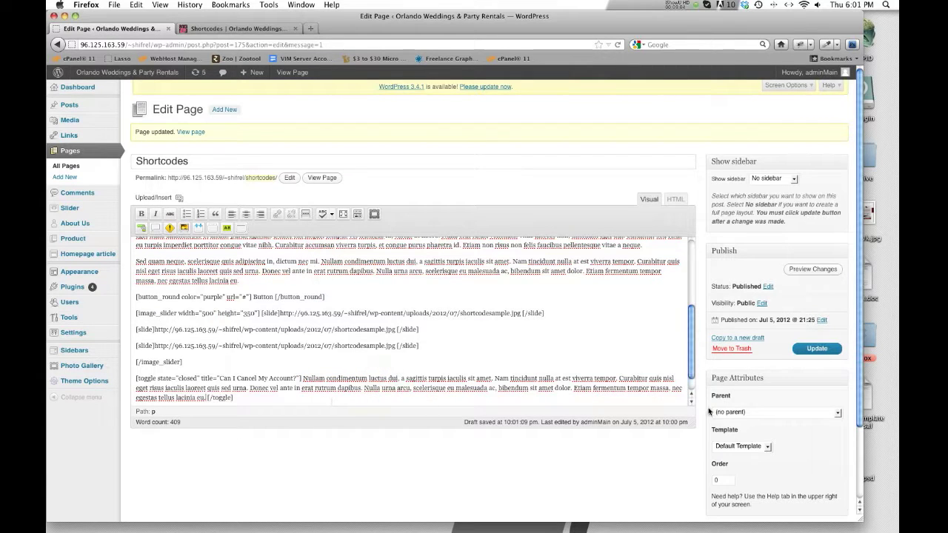
left_click(816, 348)
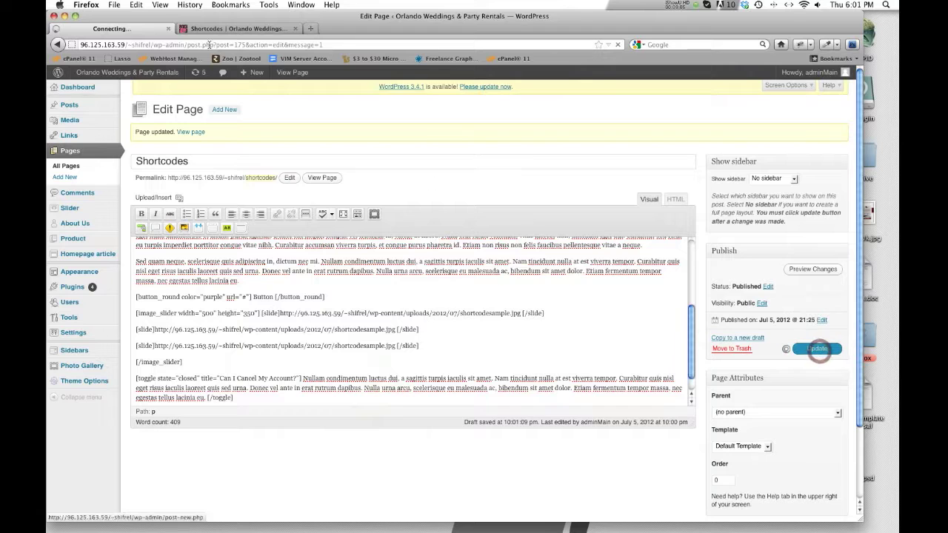
Step: Reload the live Shortcodes page and check the closed toggle below the image slider
left_click(201, 29)
left_click(618, 44)
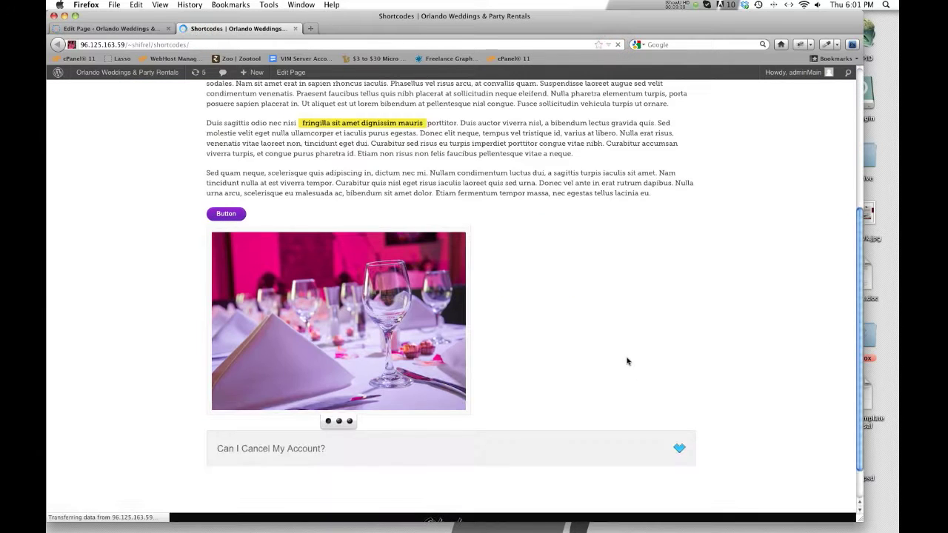
scroll(626, 359, "down", 2)
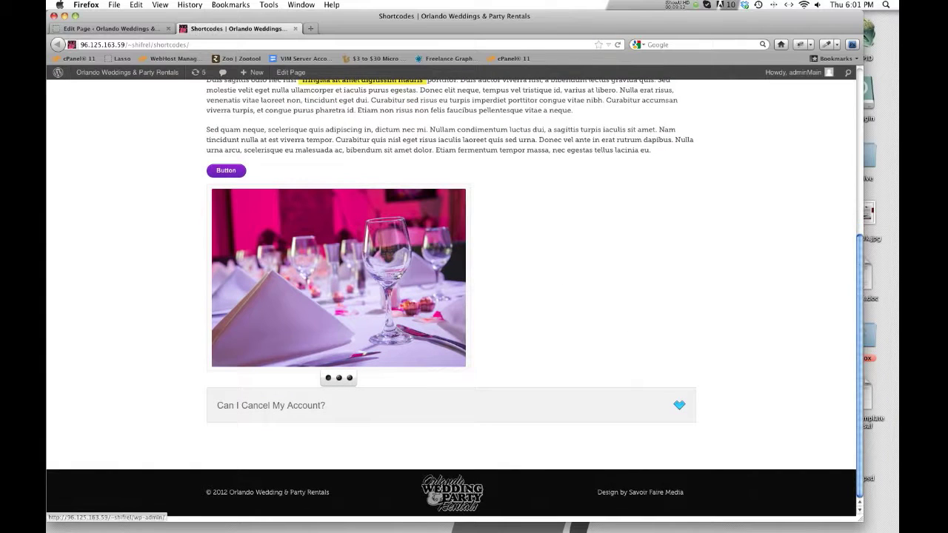
Step: Back in the page editor, add an empty line between [/image_slider] and the toggle shortcode, and update the page
left_click(83, 28)
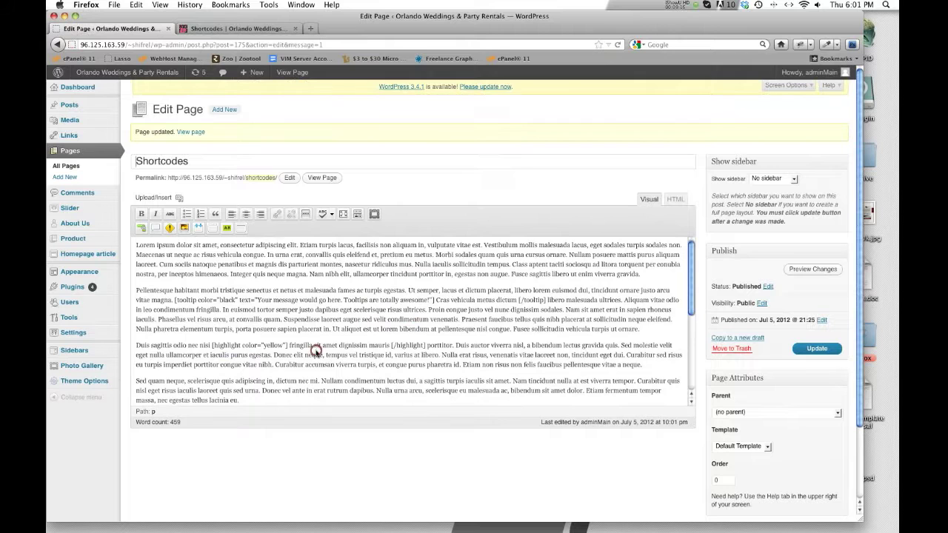
scroll(316, 354, "down", 6)
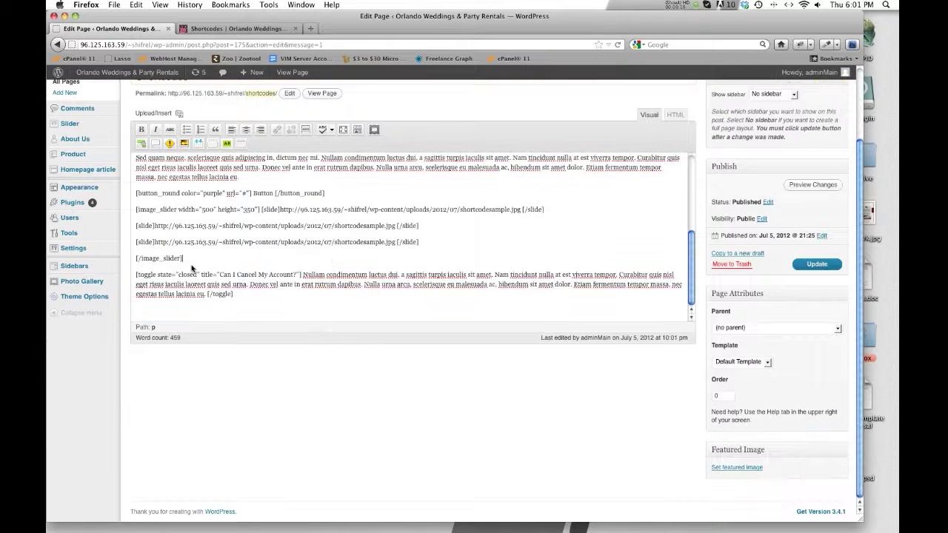
left_click(191, 261)
key("Return")
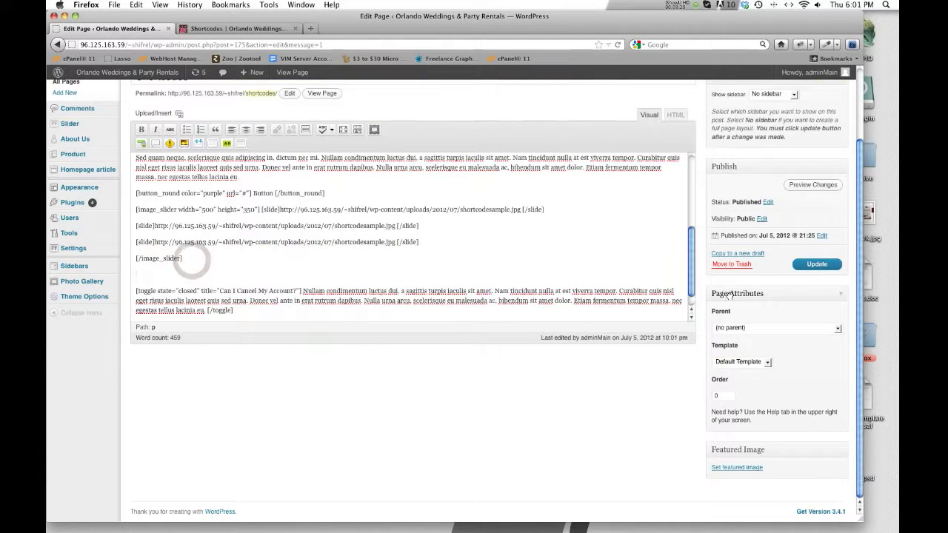
left_click(814, 265)
Step: Reload the live page, check the spacing below the image slider, and expand the toggle to view its content
left_click(237, 28)
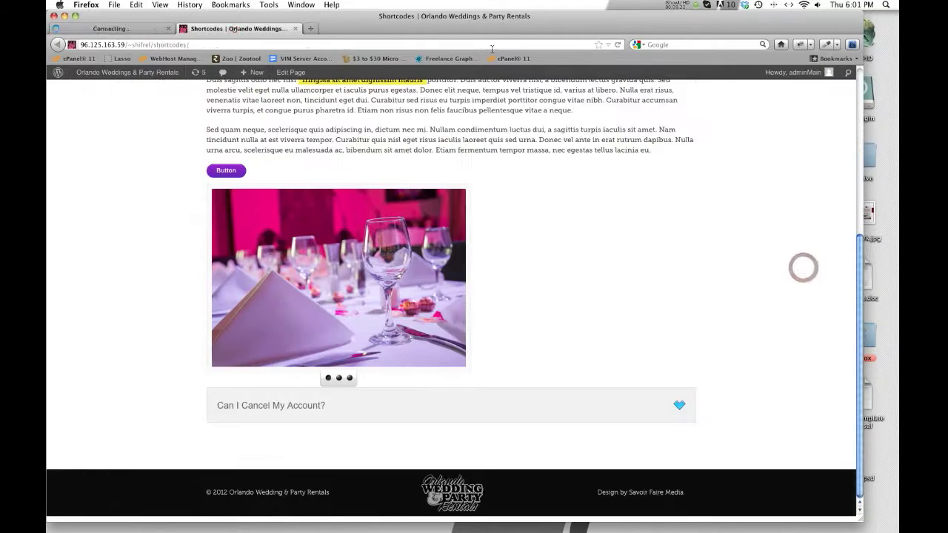
left_click(619, 44)
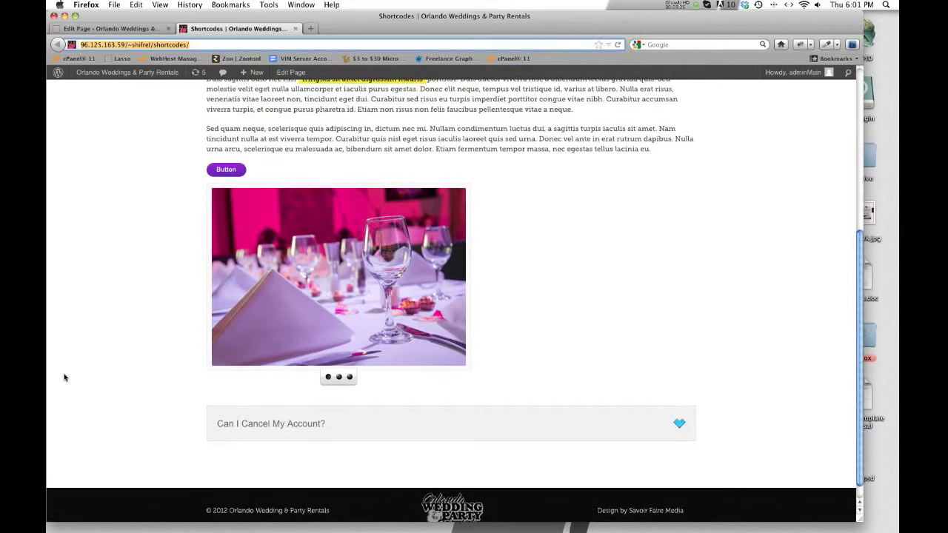
scroll(214, 466, "down", 1)
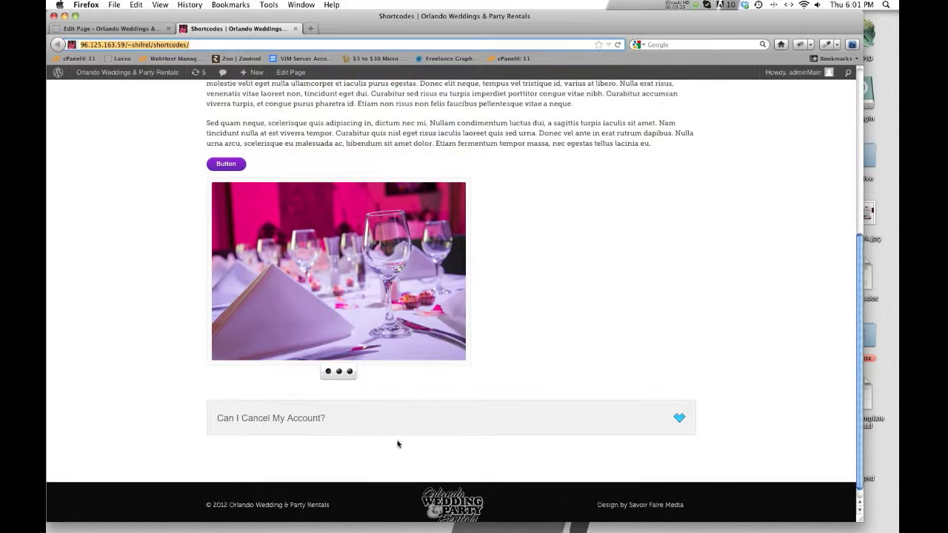
scroll(397, 443, "down", 2)
left_click(673, 406)
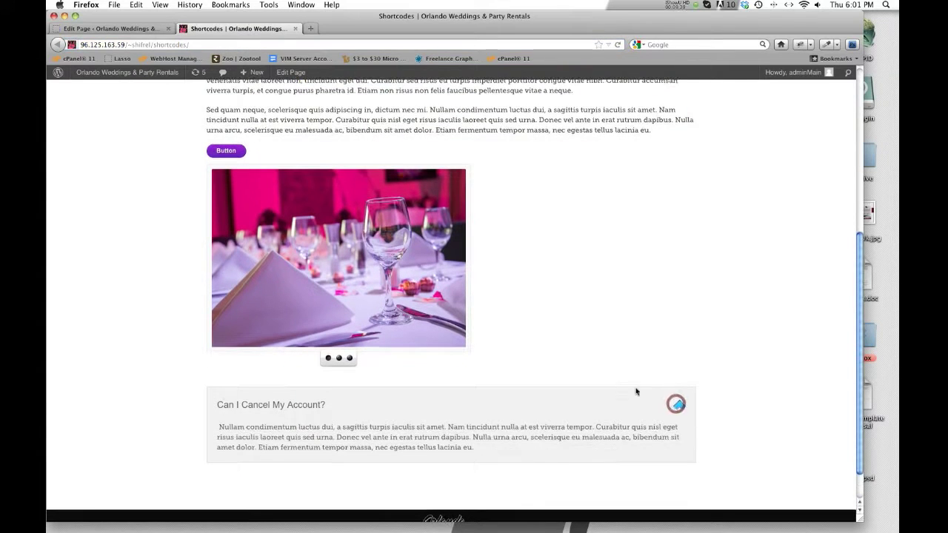
left_click_drag(485, 449, 239, 418)
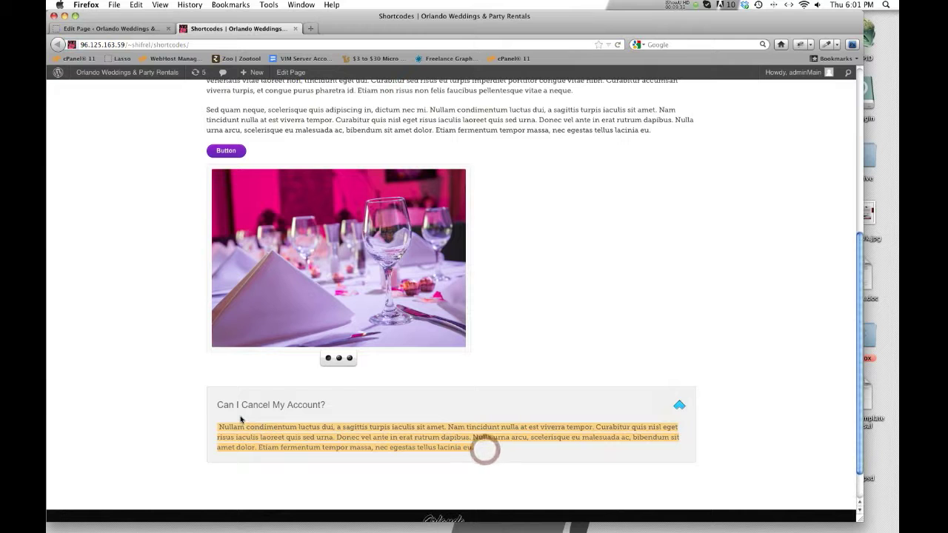
Step: In the page editor, copy the whole toggle shortcode, paste three copies on separate lines below it, and update the page
left_click(117, 30)
scroll(340, 331, "down", 10)
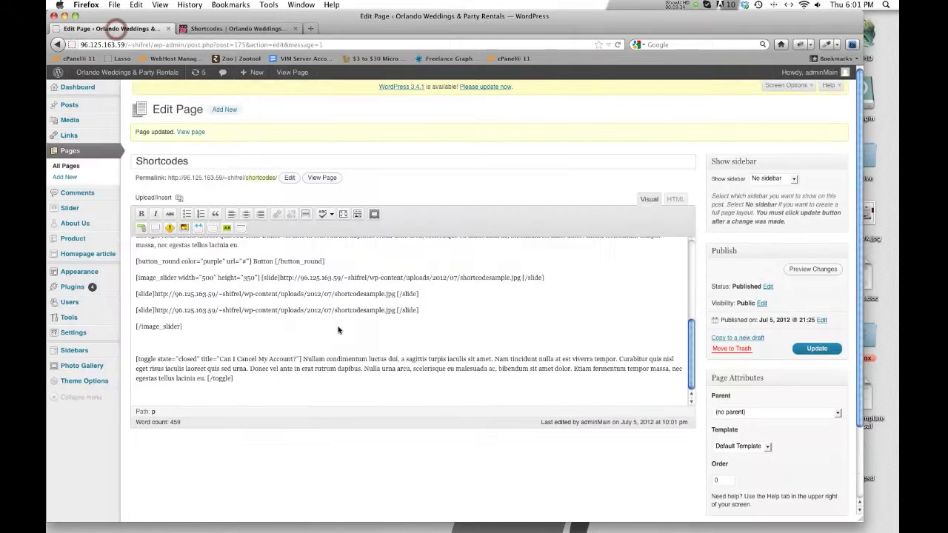
left_click_drag(89, 360, 83, 352)
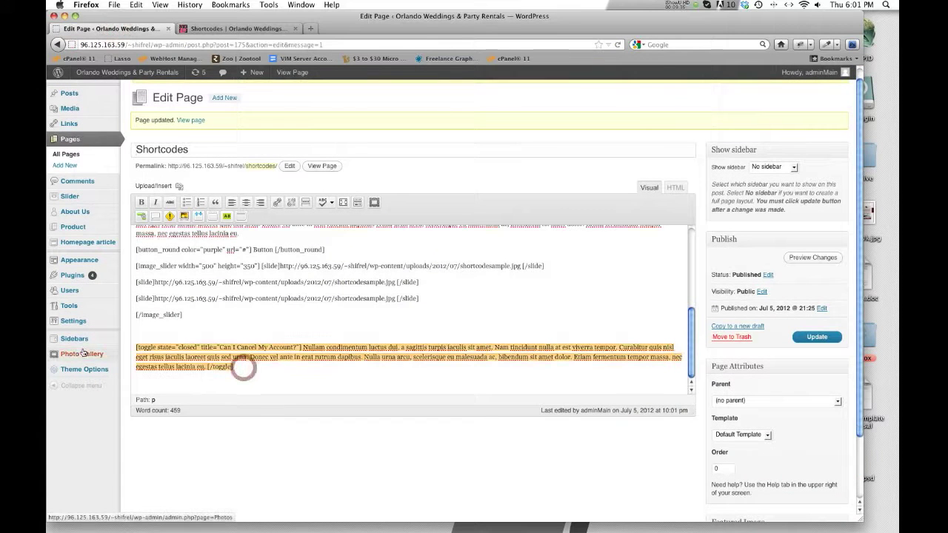
key("Right")
key("Return")
key("ctrl+v")
key("ctrl+v")
key("ctrl+v")
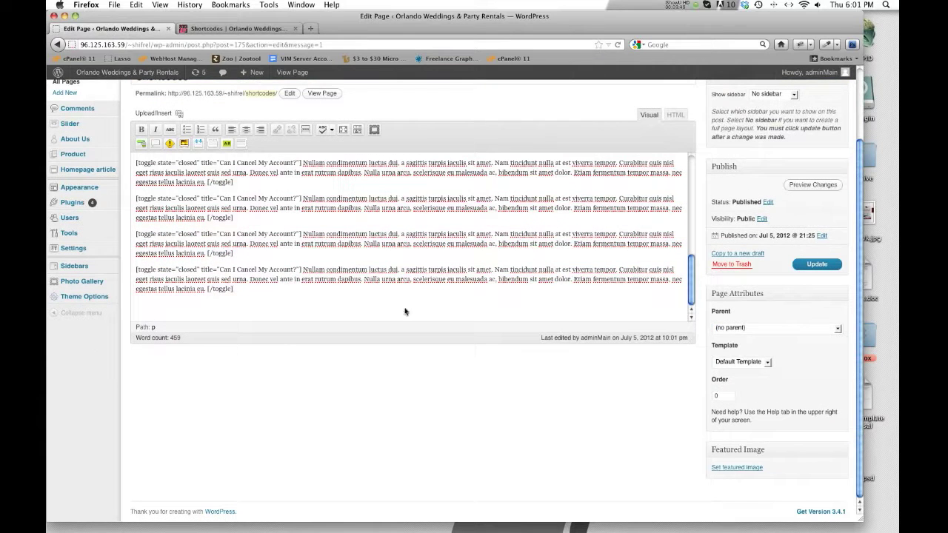
left_click(816, 265)
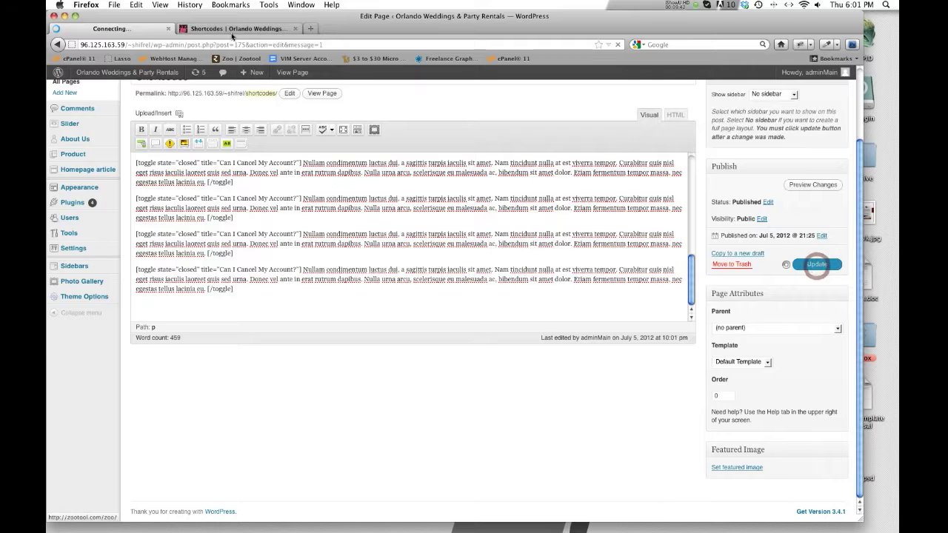
Step: Reload the live page and test the stacked toggles by expanding and collapsing several of them
left_click(230, 28)
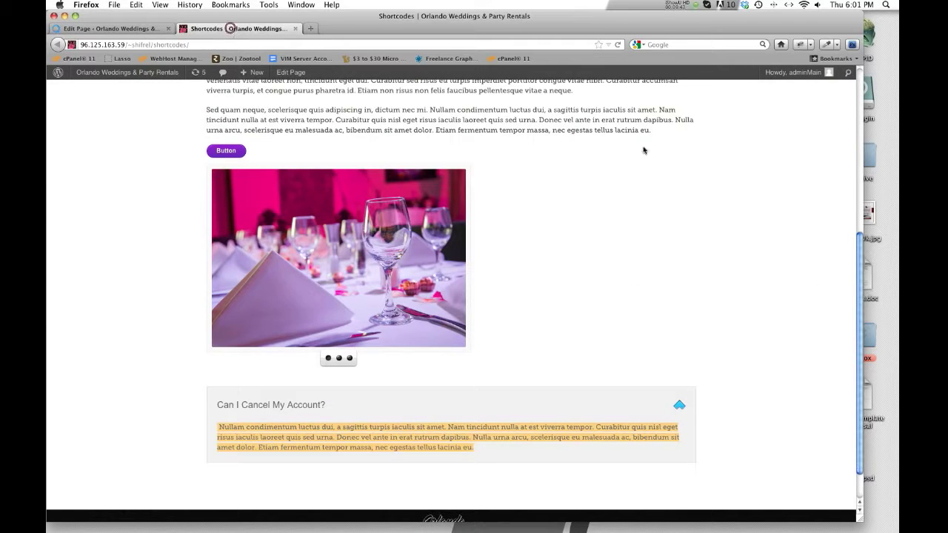
left_click(617, 45)
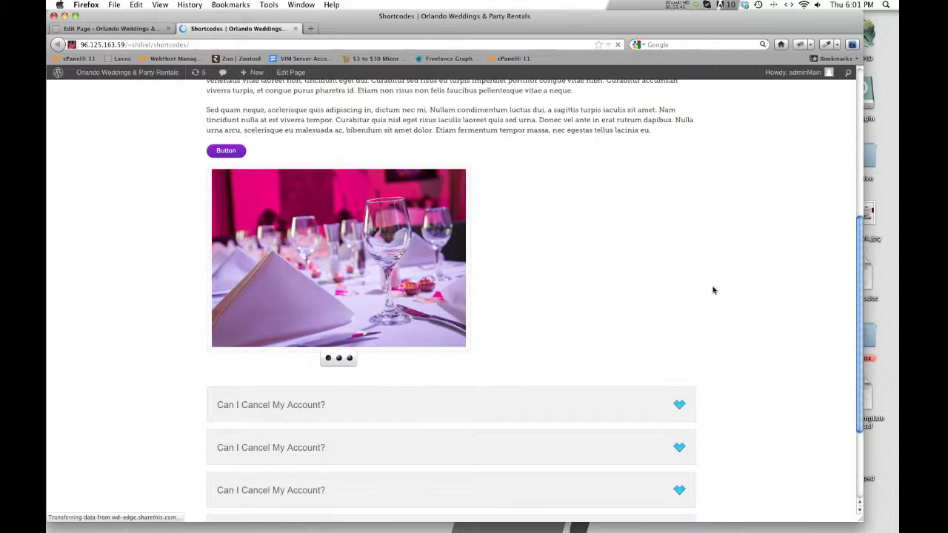
scroll(471, 248, "down", 3)
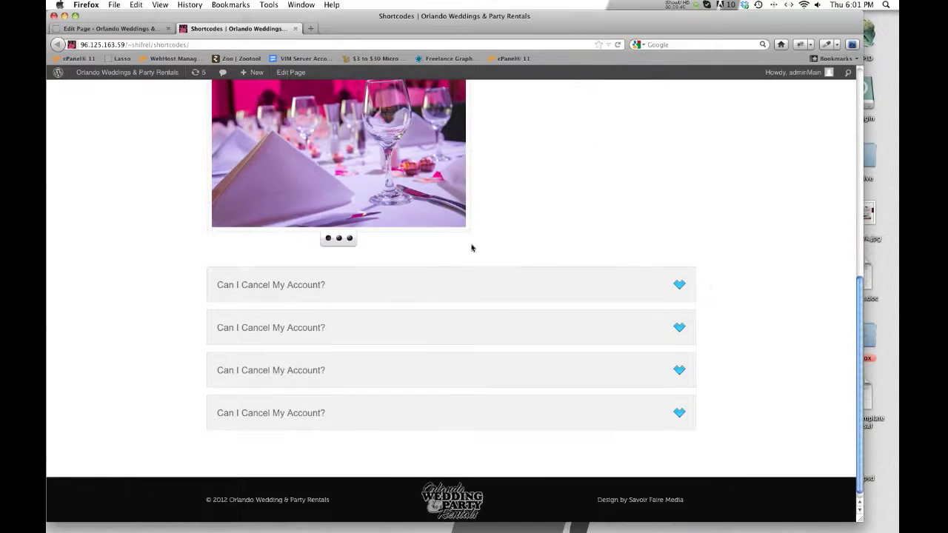
left_click(678, 327)
left_click(678, 327)
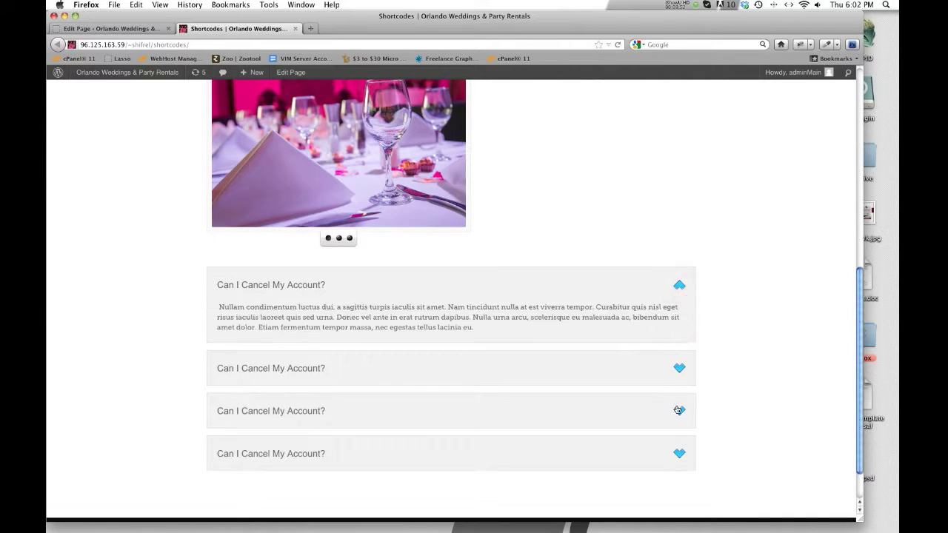
left_click(676, 409)
left_click(679, 411)
Step: In the page editor, insert a tabbed content shortcode with tabs "Button 1 | Button 2 | Button 3" on a new line below the last toggle
left_click(148, 31)
scroll(254, 388, "down", 15)
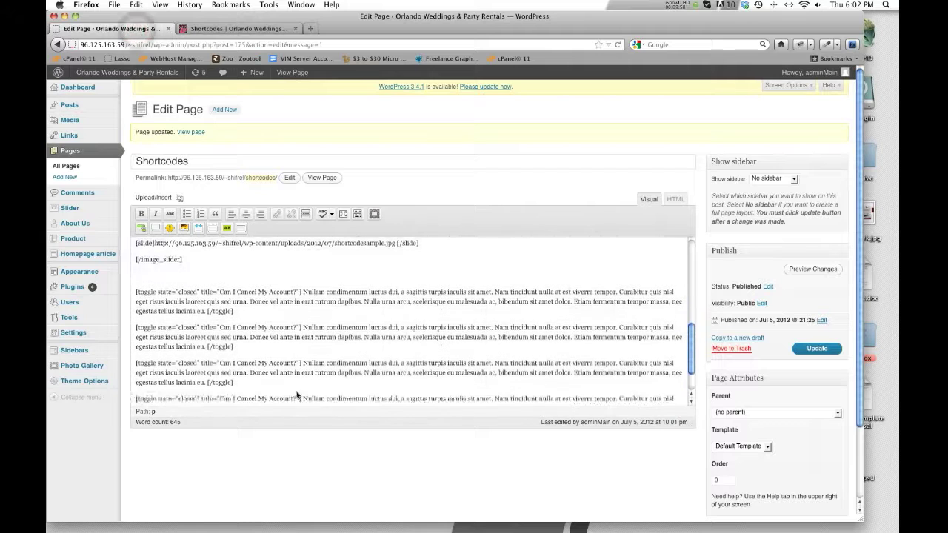
left_click(244, 387)
key("Return")
key("Return")
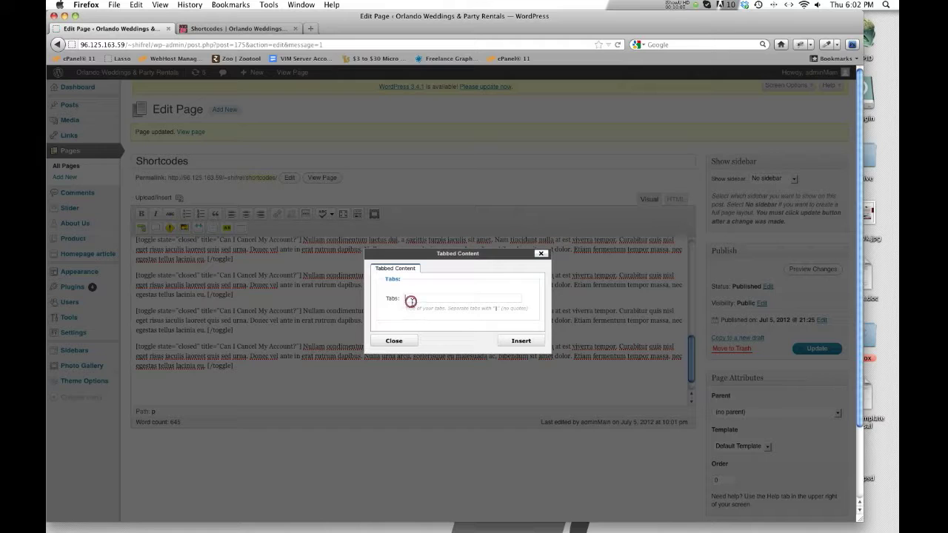
type("Bu")
key("Down")
key("Tab")
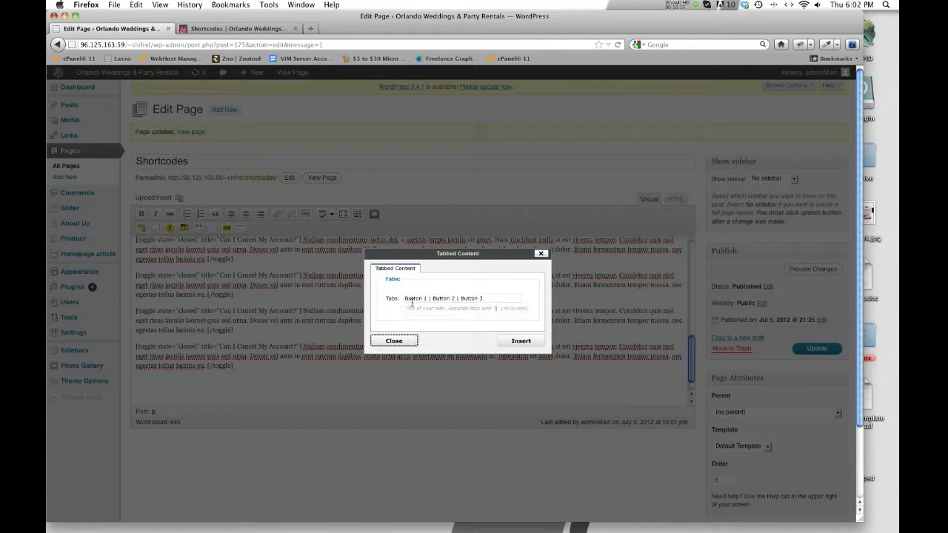
left_click(429, 298)
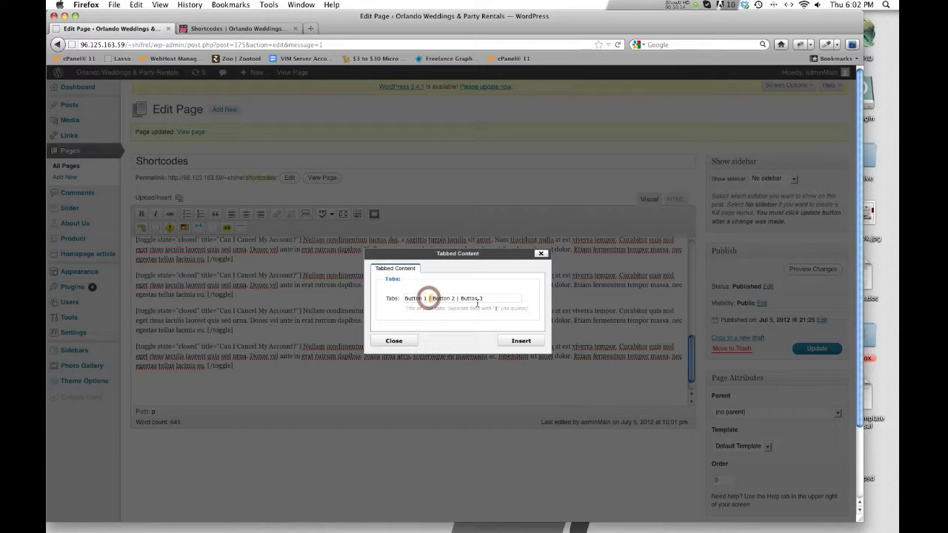
left_click(456, 298)
left_click(457, 322)
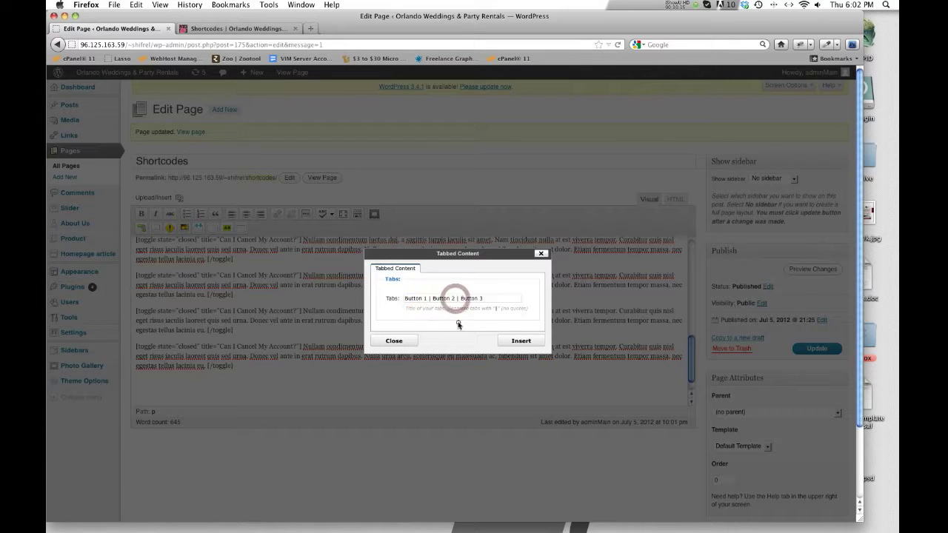
left_click(461, 328)
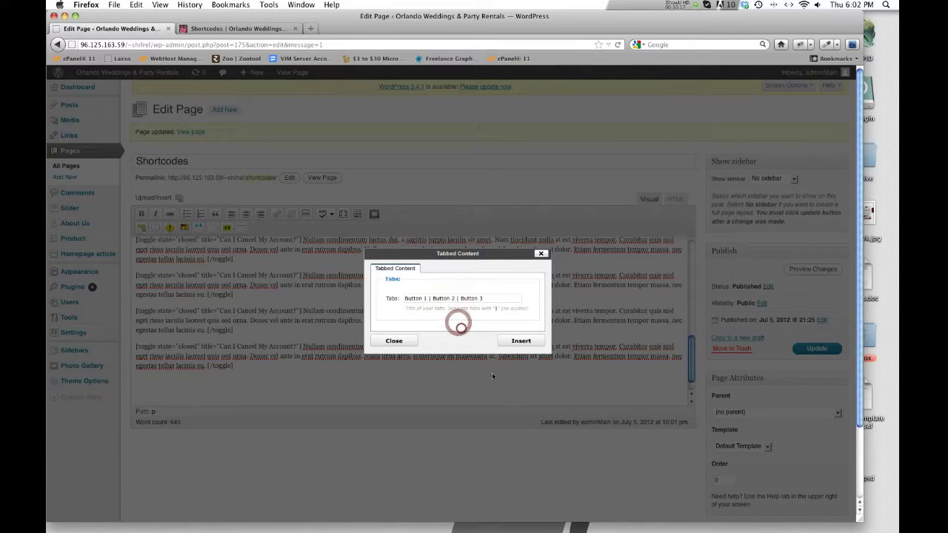
left_click(516, 341)
scroll(425, 377, "down", 1)
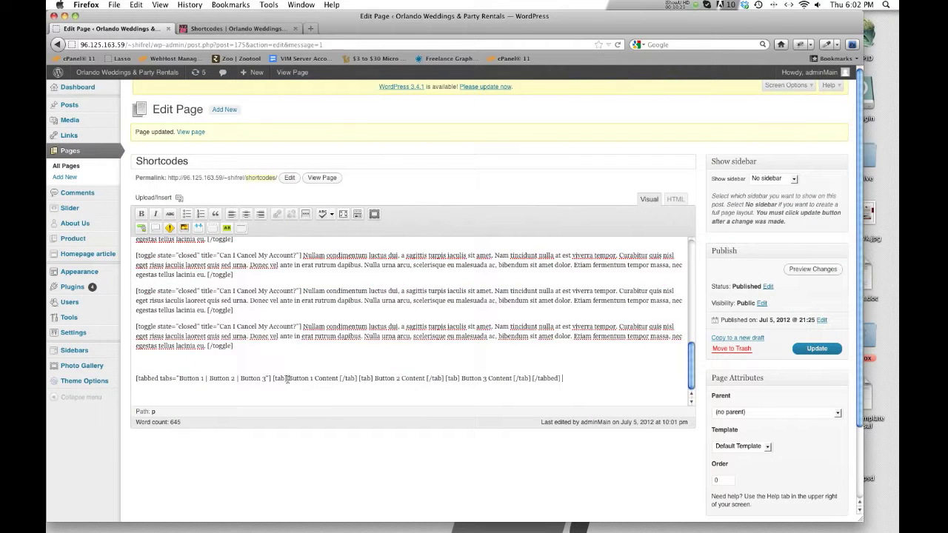
Step: Replace the "Button 1 Content" and "Button 3 Content" placeholders in the tabbed shortcode with the copied "Can I Cancel My Account?" toggle shortcode
left_click_drag(321, 380, 339, 379)
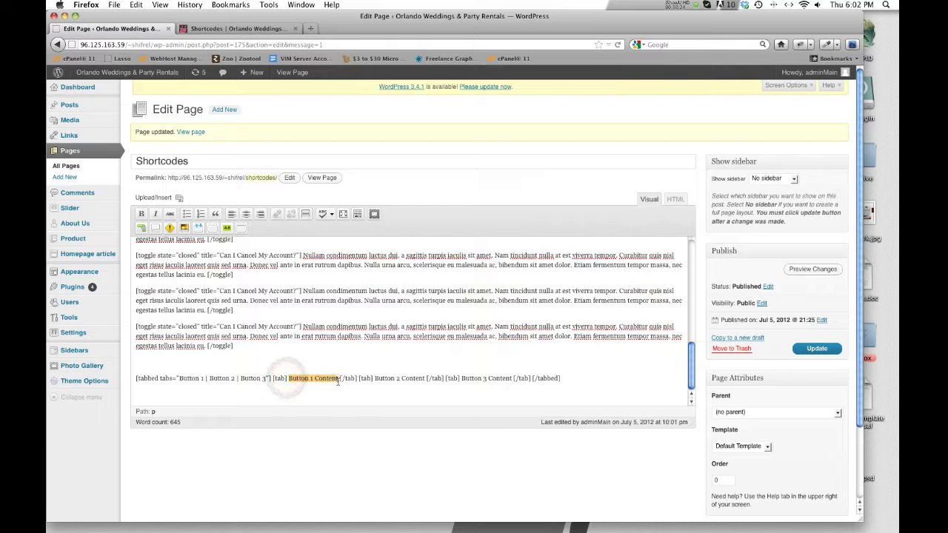
left_click(366, 392)
type("[toggle state=\"closed\" title=\"Can I Cancel My Account?\"] Nullam condimentum luctus dui, a sagittis turpis iaculis sit amet. Nam tincidunt nulla at est viverra tempor. Curabitur quis nisl eget risus iaculis laoreet quis sed urna. Donec vel ante in erat rutrum dapibus. Nulla urna arcu, scelerisque eu malesuada ac, bibendum sit amet dolor. Etiam fermentum tempor massa, nec egestas tellus lacinia eu. [/toggle]")
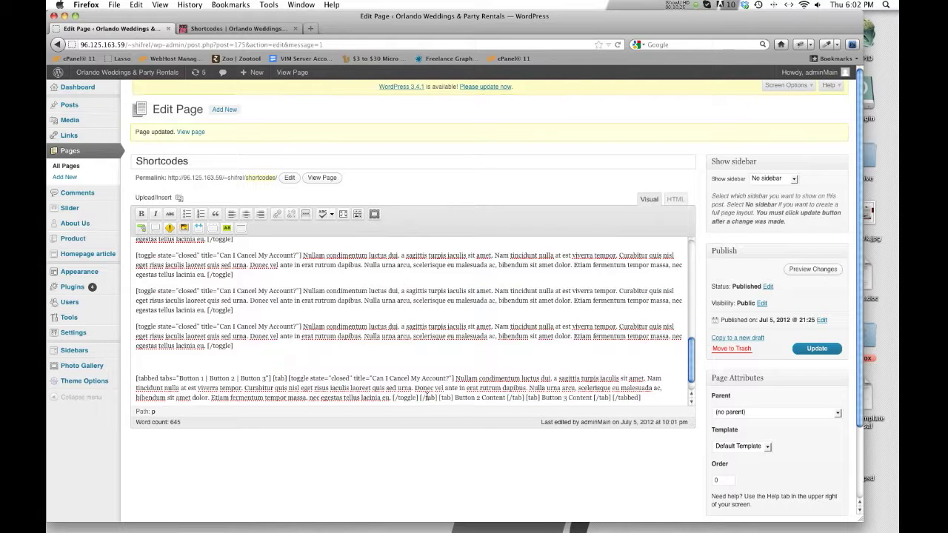
left_click(453, 398, "shift")
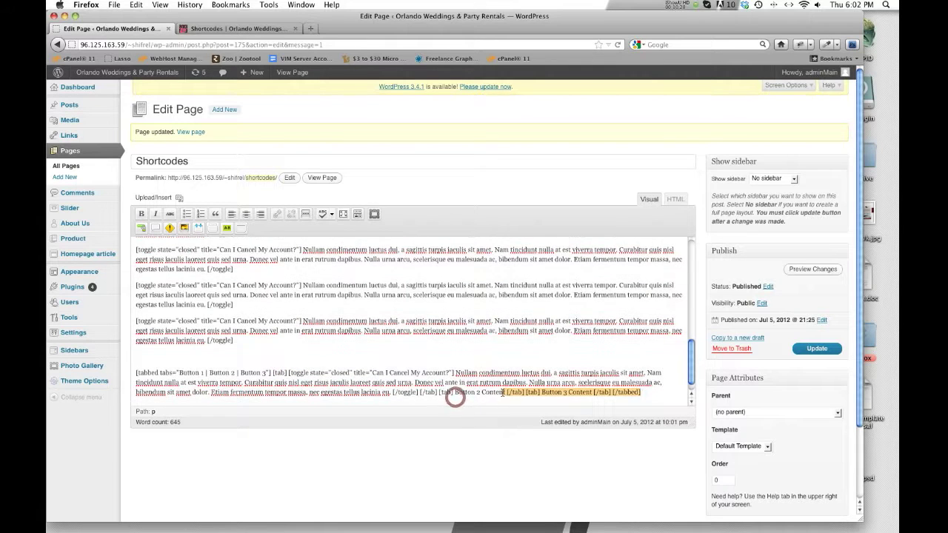
left_click(497, 397)
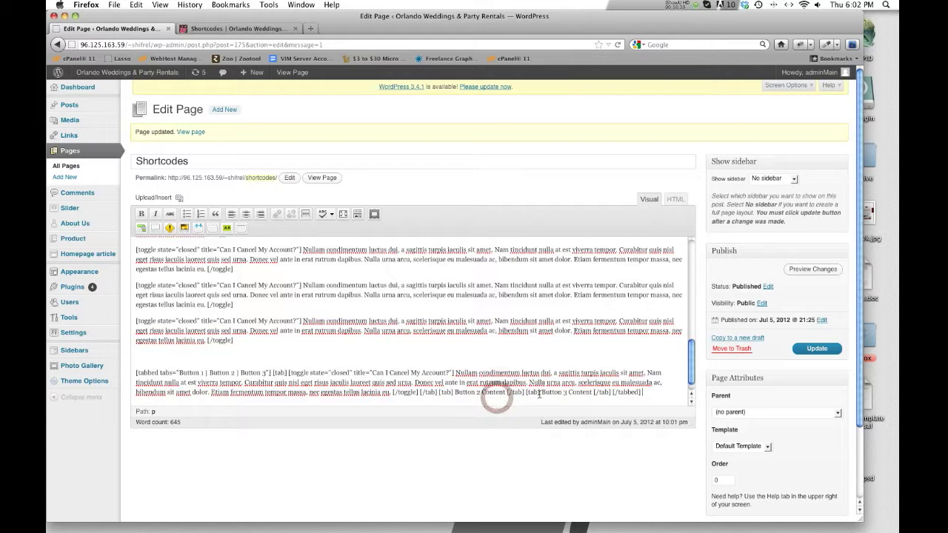
left_click_drag(541, 392, 590, 392)
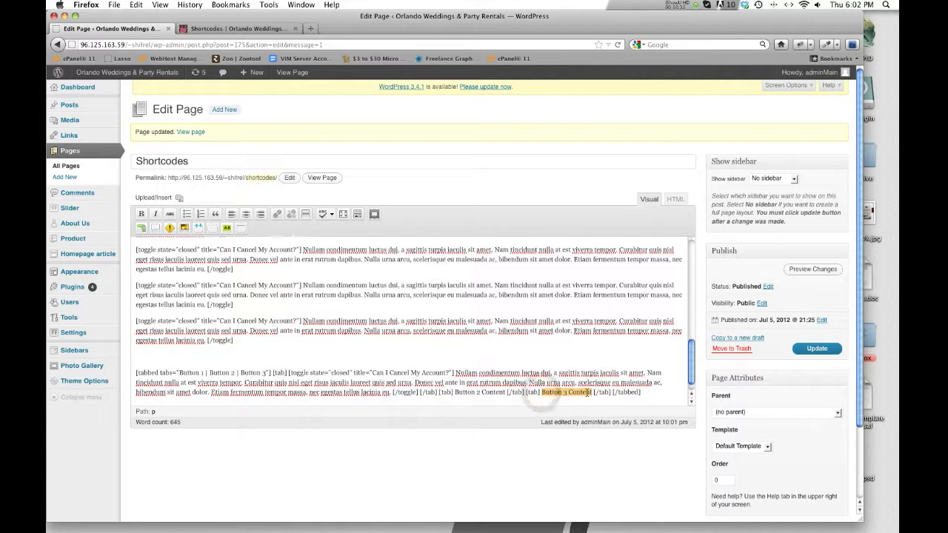
type("[toggle state=\"closed\" title=\"Can I Cancel My Account?\"] Nullam condimentum luctus dui, a sagittis turpis iaculis sit amet. Nam tincidunt nulla at est viverra tempor. Curabitur quis nisl eget risus iaculis laoreet quis sed urna. Donec vel ante in erat rutrum dapibus. Nulla urna arcu, scelerisque eu malesuada ac, bibendum sit amet dolor. Etiam fermentum tempor massa, nec egestas tellus lacinia eu. [/toggle]")
Step: Delete the "Etiam fermentum tempor massa" sentence from the toggle in the third tab and update the page
left_click_drag(440, 398, 627, 397)
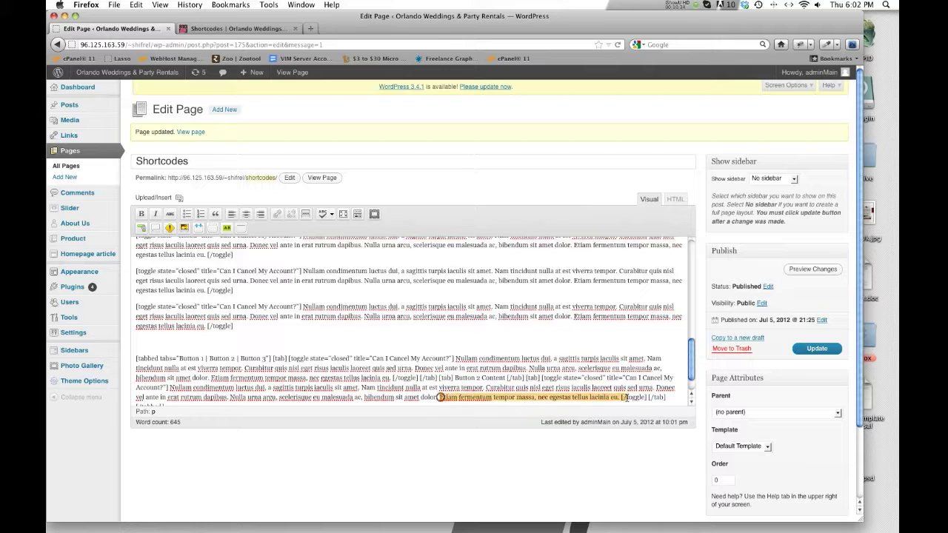
key("BackSpace")
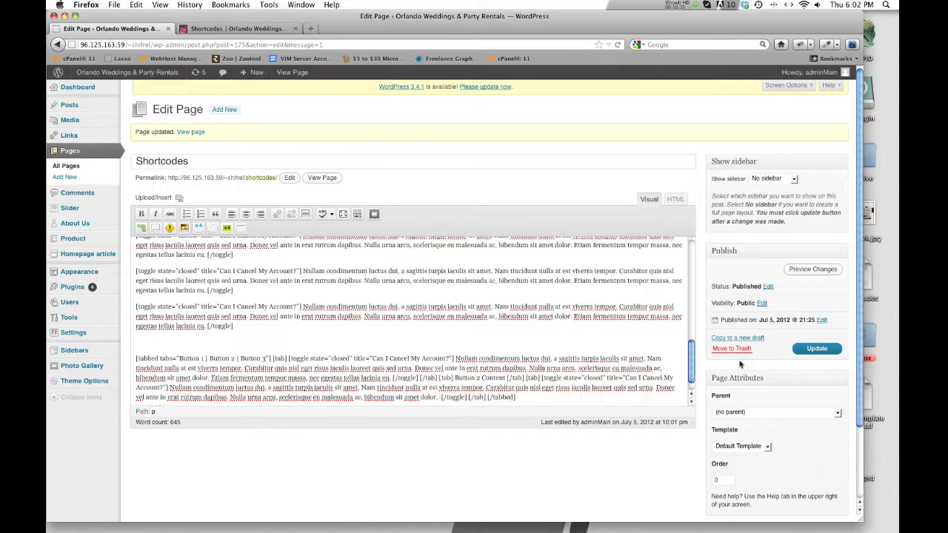
left_click(796, 349)
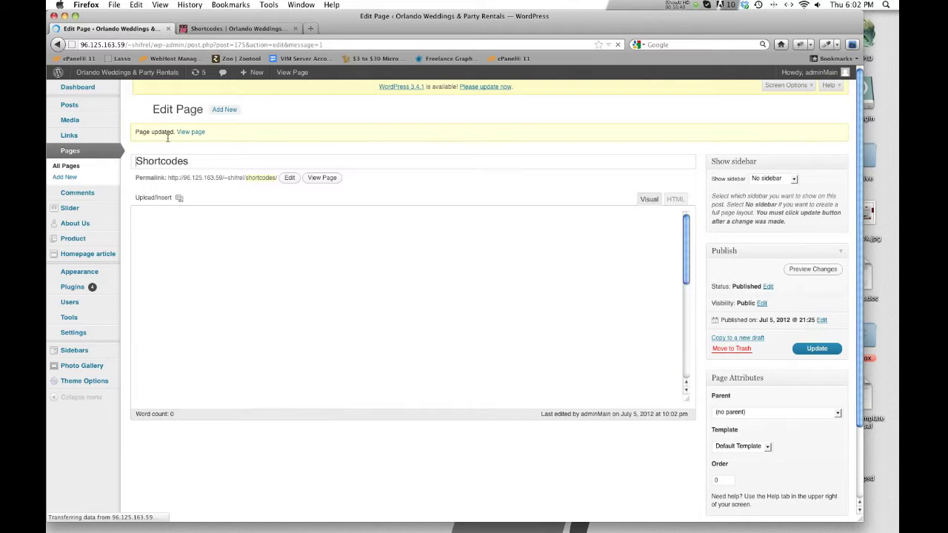
Step: Reload the live page, then expand and collapse the toggle inside the Button 1 tab
key("ctrl+Tab")
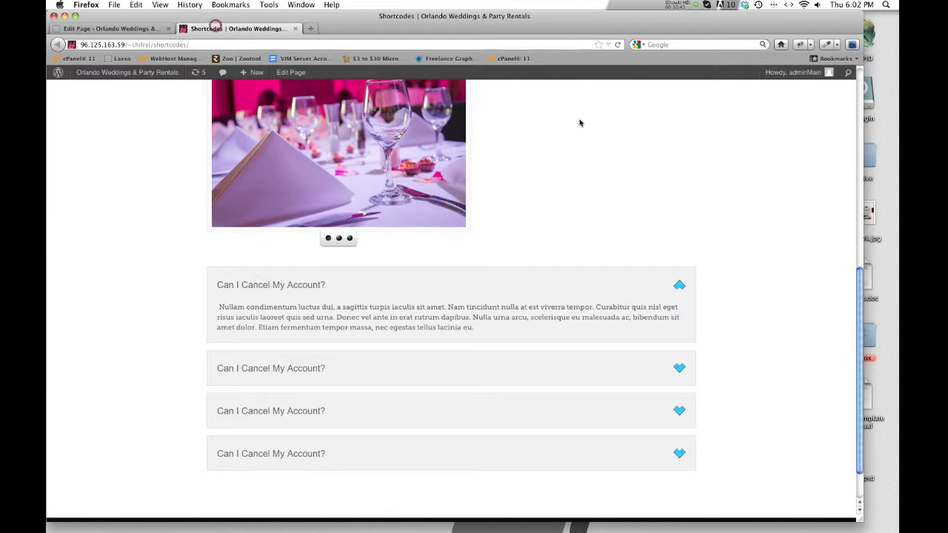
left_click(617, 44)
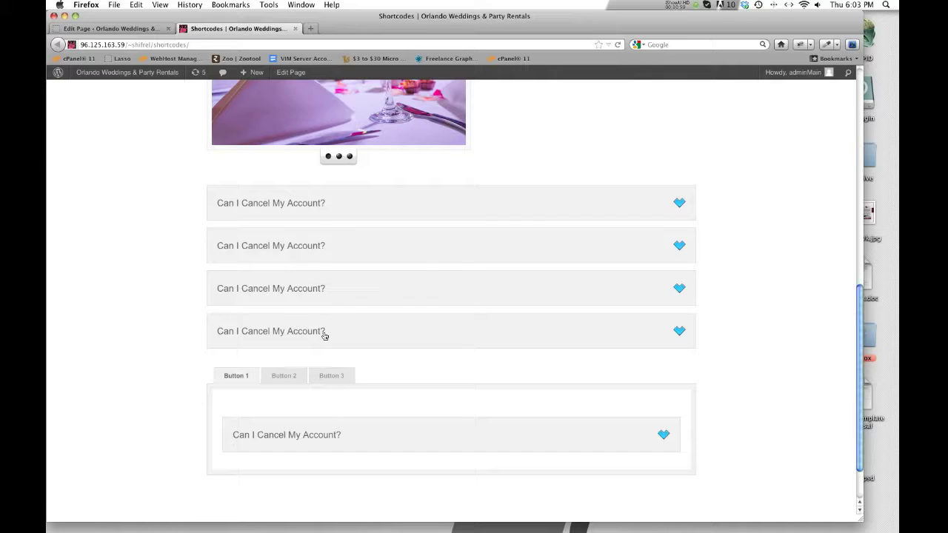
left_click(664, 436)
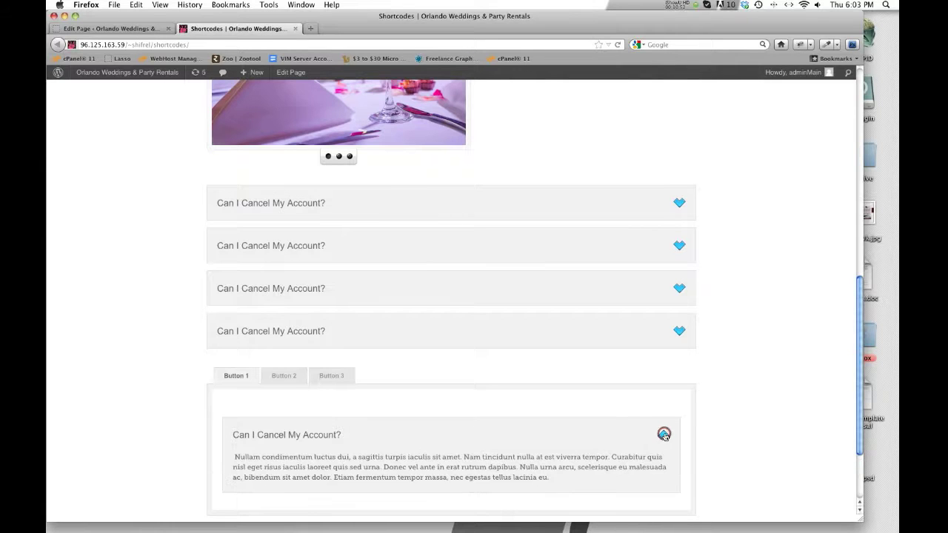
left_click(663, 435)
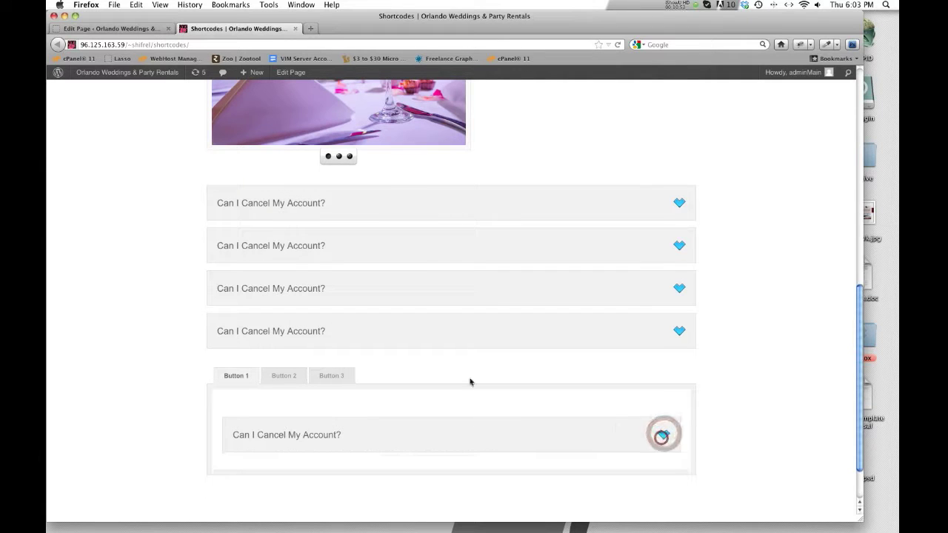
Step: Back in the page editor, delete the entire tabbed shortcode below the toggles
left_click(143, 29)
scroll(340, 382, "down", 15)
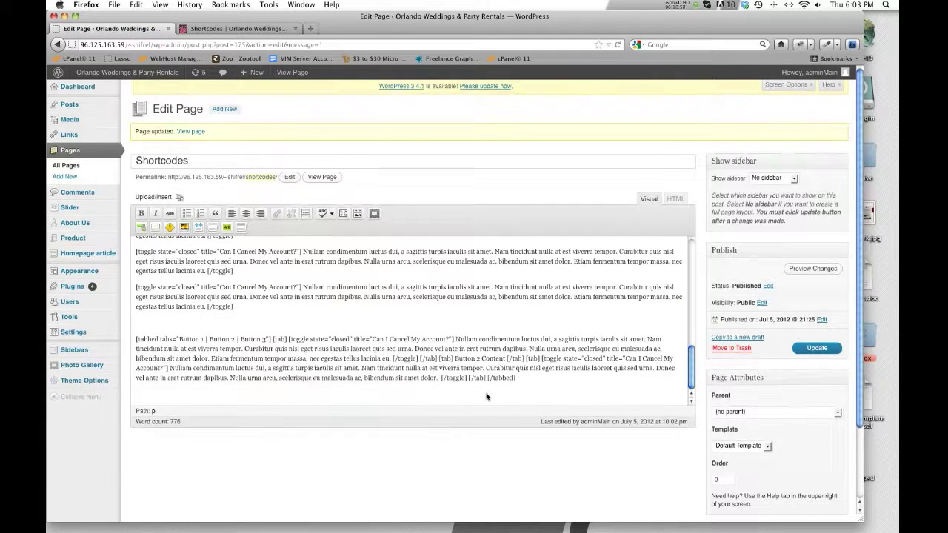
left_click_drag(528, 383, 95, 343)
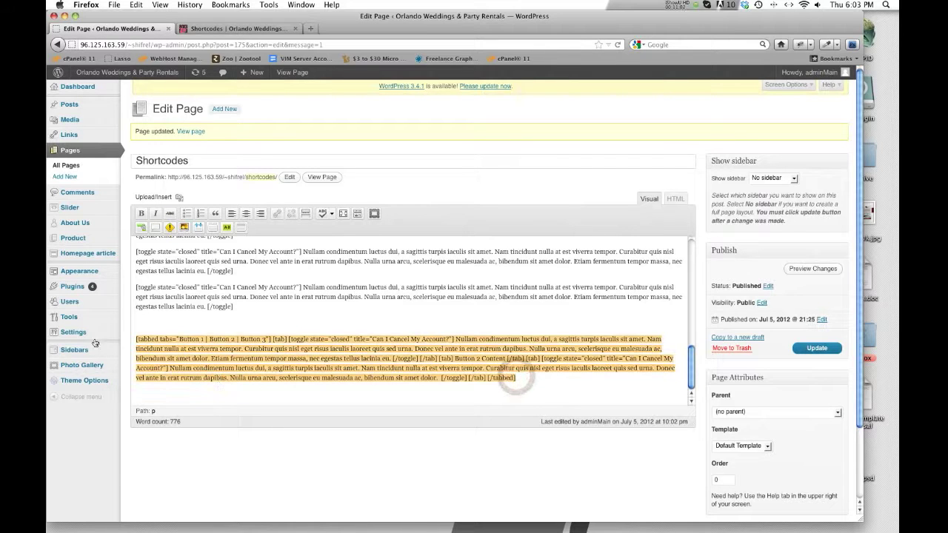
key("BackSpace")
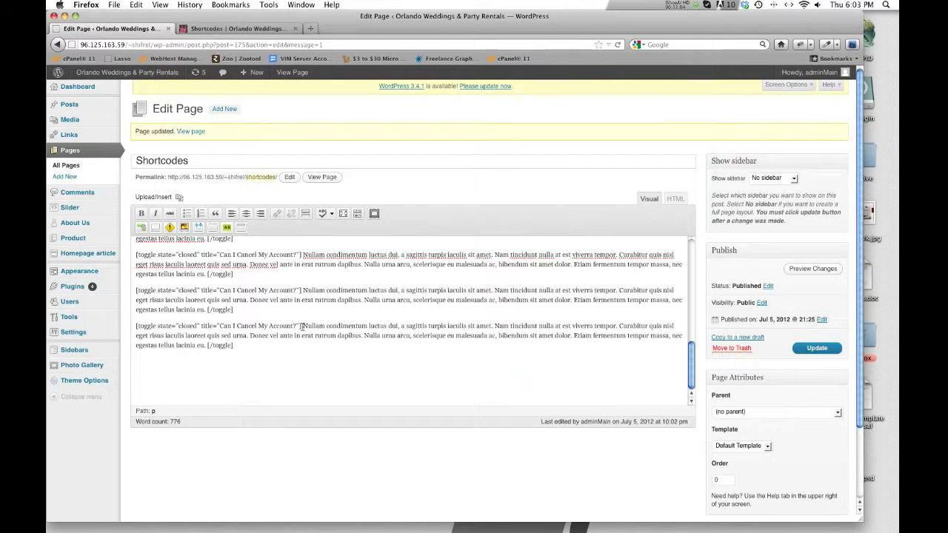
Step: Copy the last toggle's text from "Nullam" to "amet dolor." and insert a tabbed content shortcode with "Button 1 | Button 2 | Button 3" below that toggle
left_click_drag(302, 326, 583, 334)
key("ctrl+c")
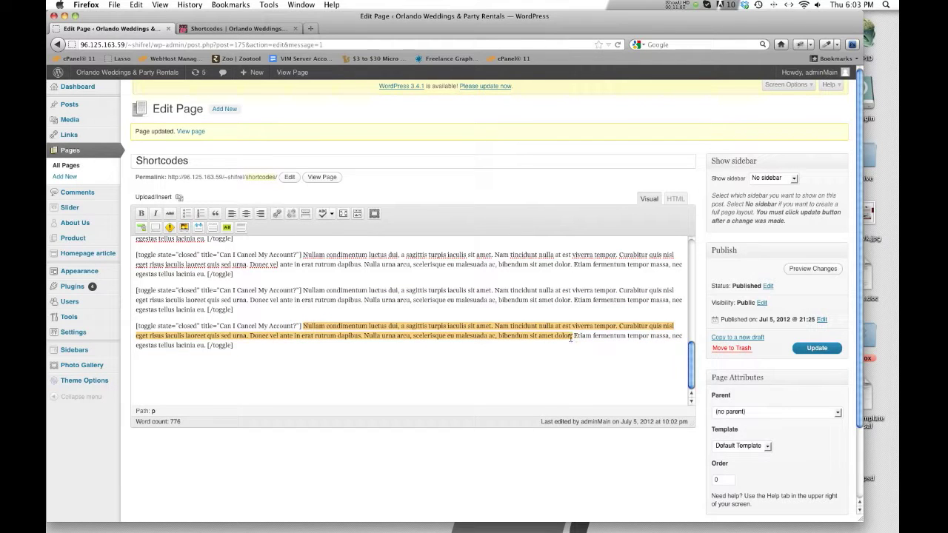
left_click(335, 365)
key("Return")
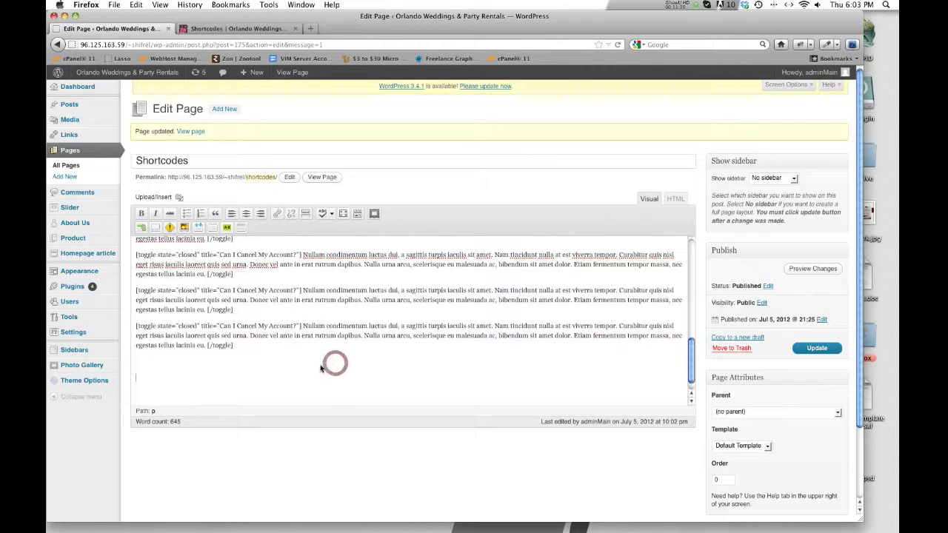
left_click(211, 228)
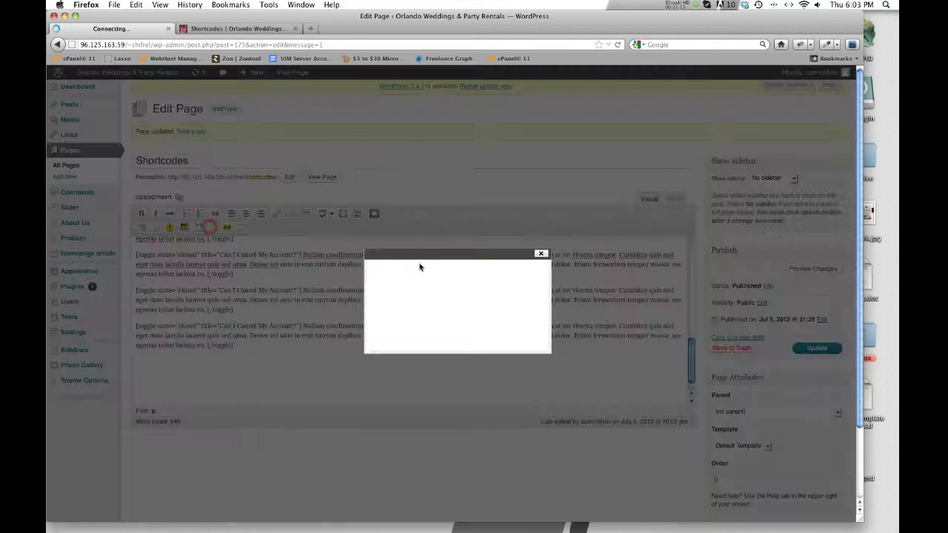
left_click(427, 298)
left_click(426, 306)
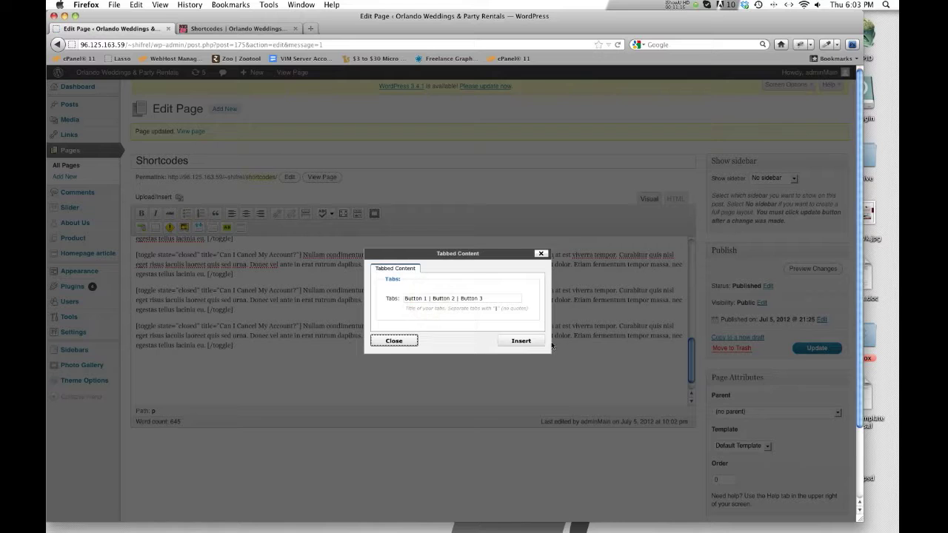
left_click(528, 341)
scroll(444, 348, "down", 2)
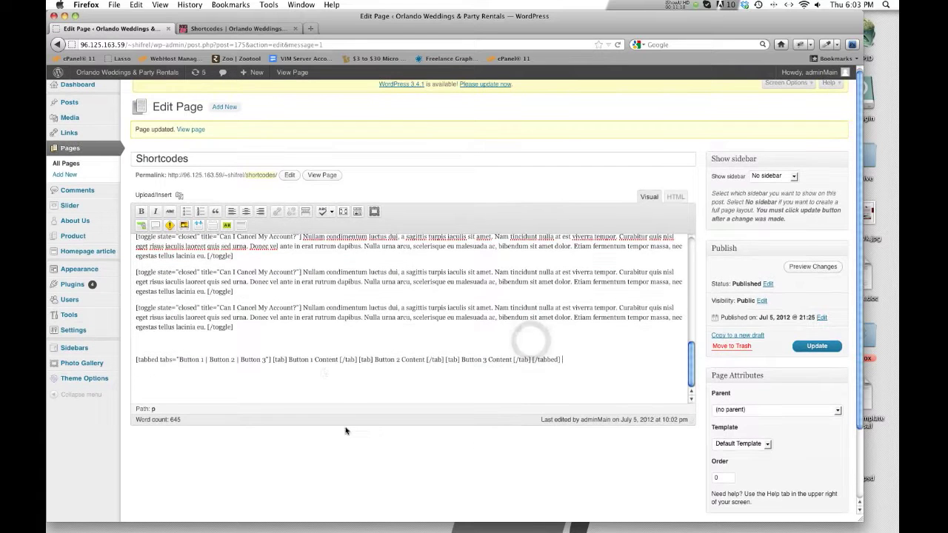
Step: Replace the "Button 1 Content" and "Button 3 Content" placeholders with the copied paragraph text and update the page
left_click_drag(287, 360, 338, 360)
key("ctrl+v")
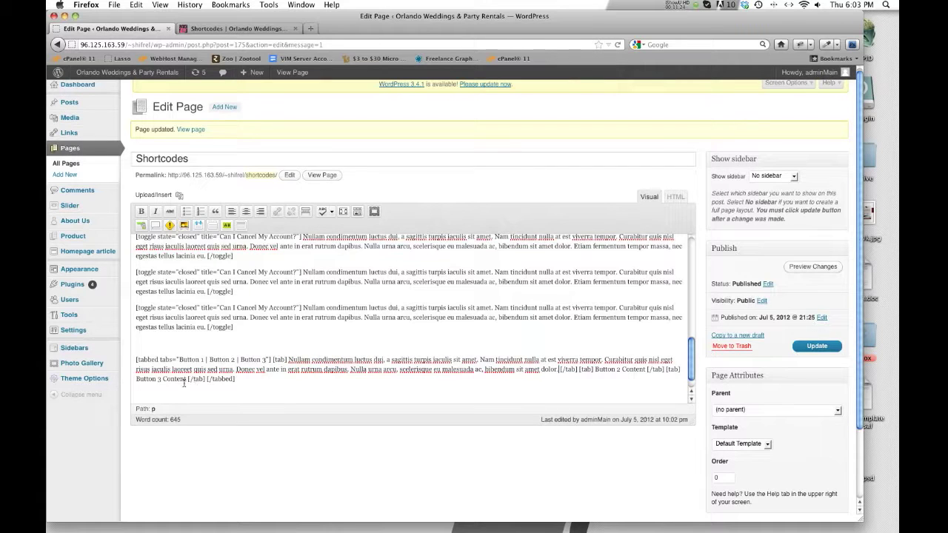
left_click_drag(162, 380, 184, 376)
key("ctrl+v")
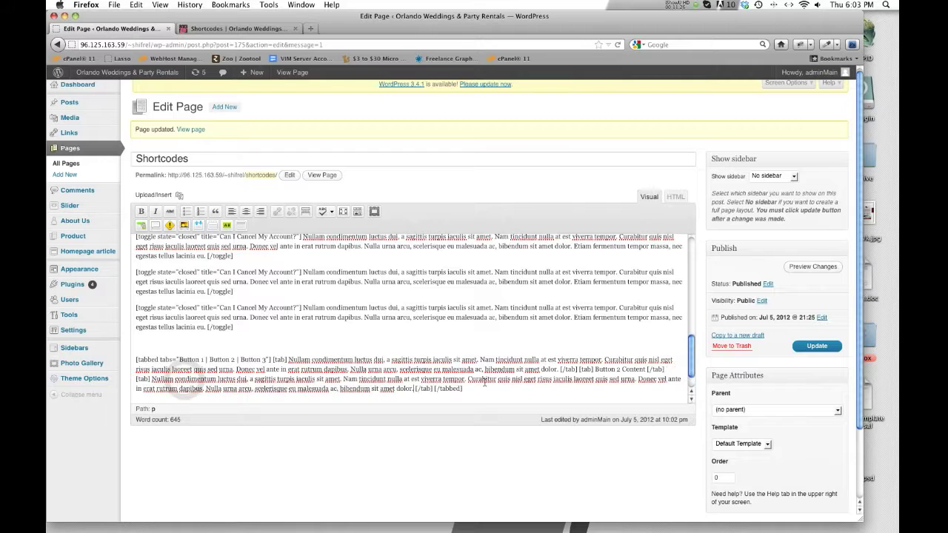
left_click(796, 345)
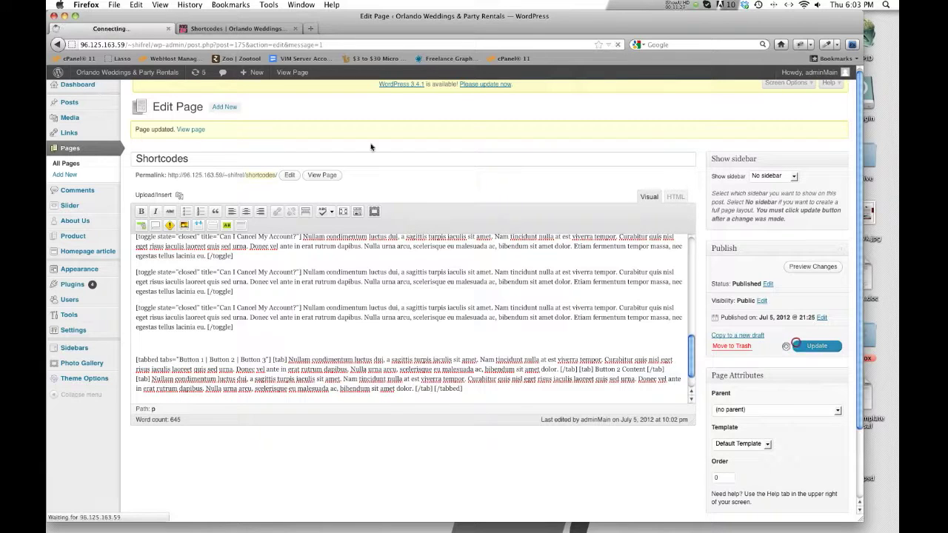
Step: Reload the live page and switch through the Button 1, Button 2 and Button 3 tabs to check their content
left_click(233, 29)
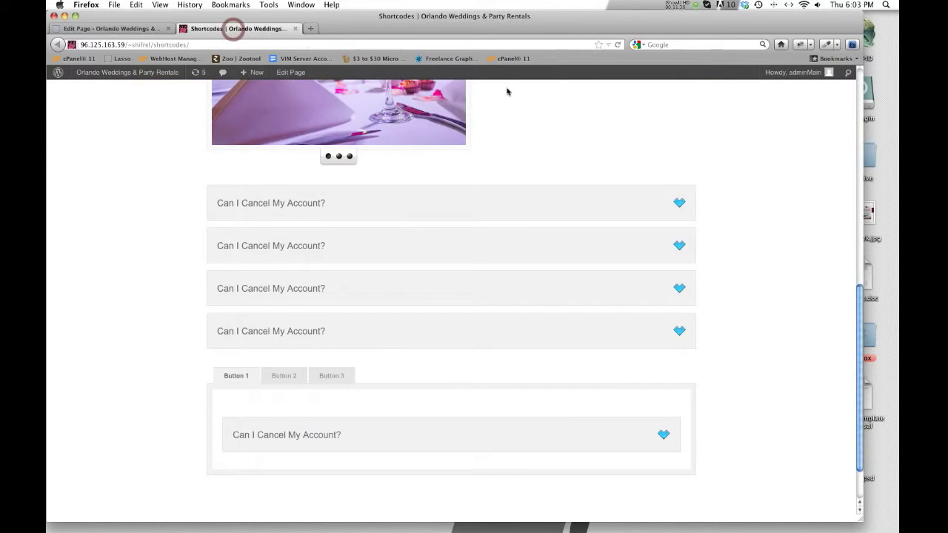
left_click(618, 45)
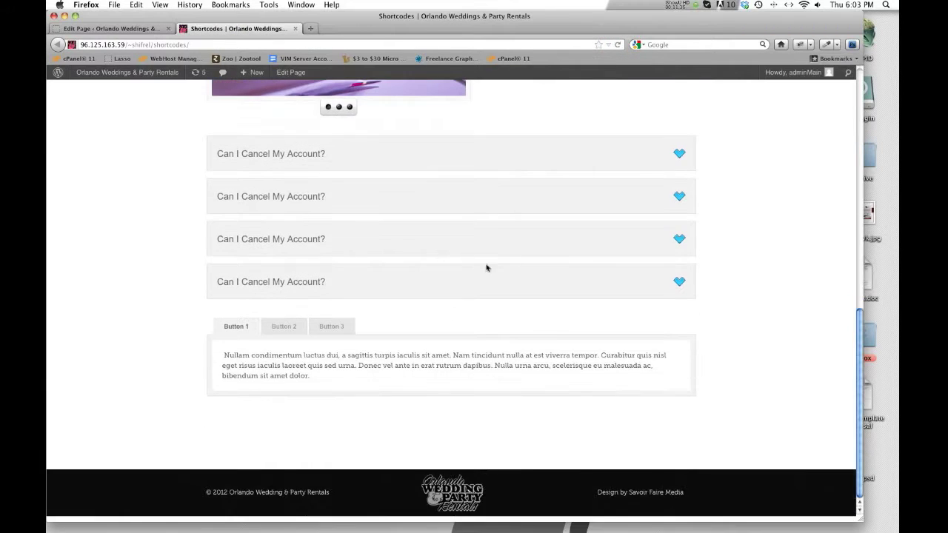
left_click(288, 327)
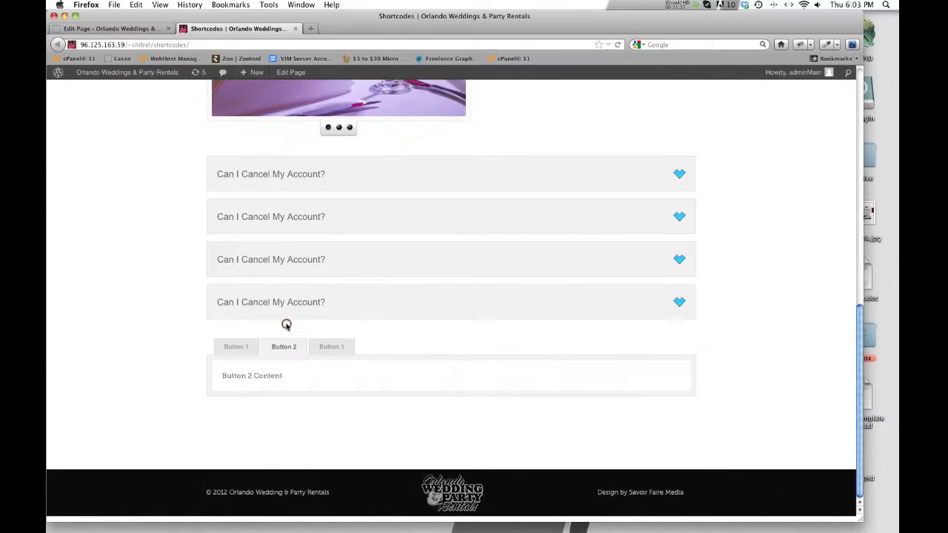
left_click(329, 347)
left_click(281, 349)
left_click(245, 349)
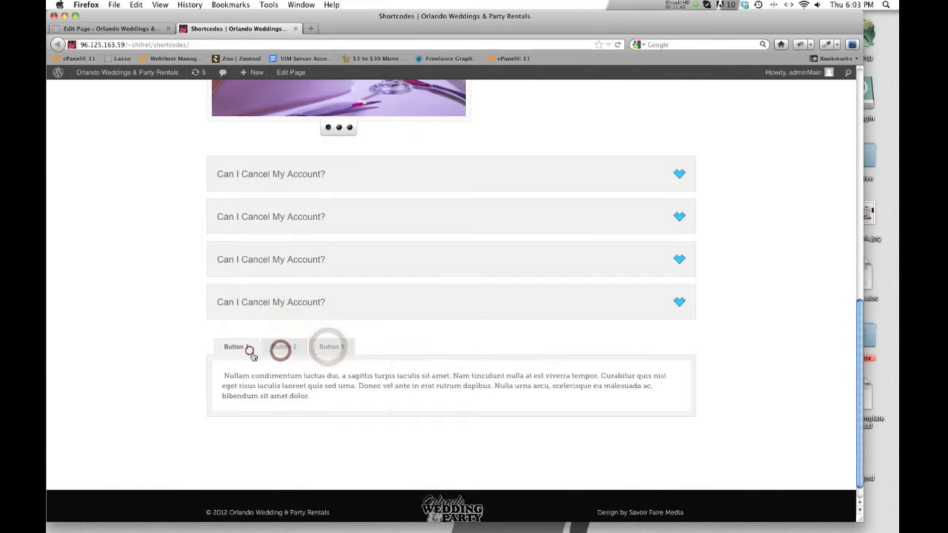
scroll(360, 159, "up", 5)
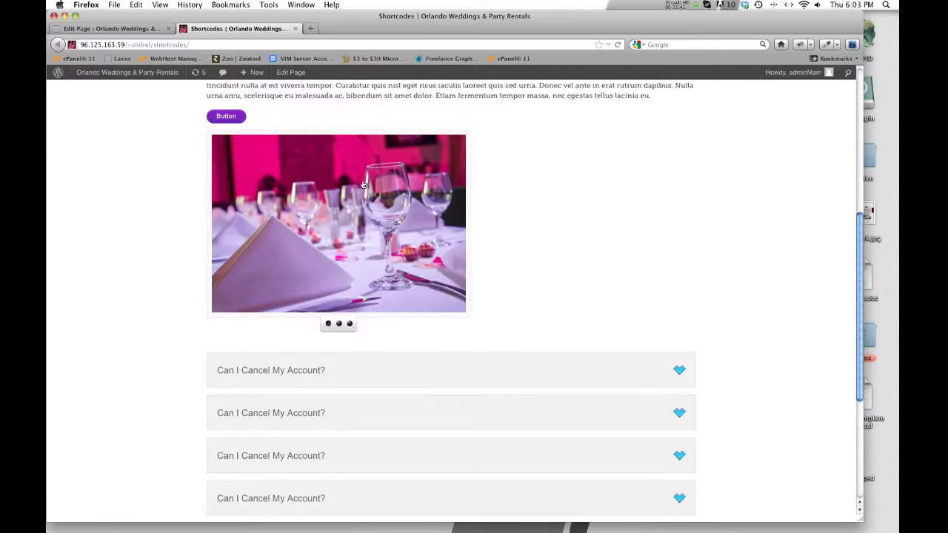
Step: Expand and collapse the second "Can I Cancel My Account?" toggle on the live page to check it
scroll(402, 253, "down", 6)
left_click(676, 198)
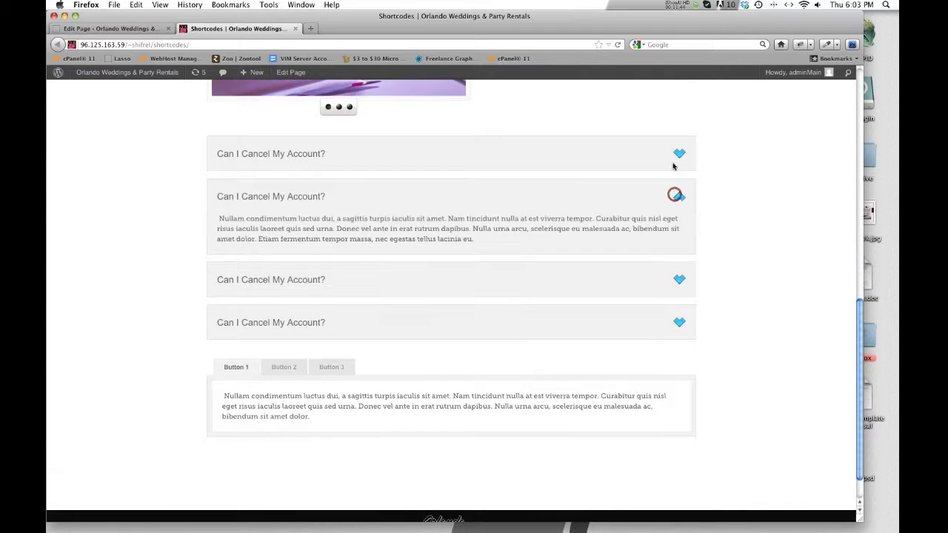
left_click(676, 197)
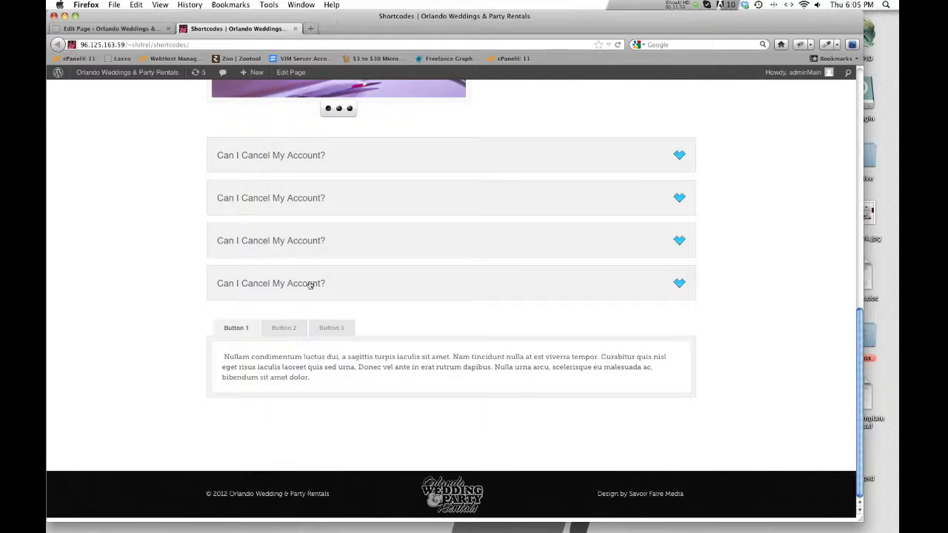
Step: Return to the page editor and show the HTML source of the content after the tabbed shortcode
left_click(135, 29)
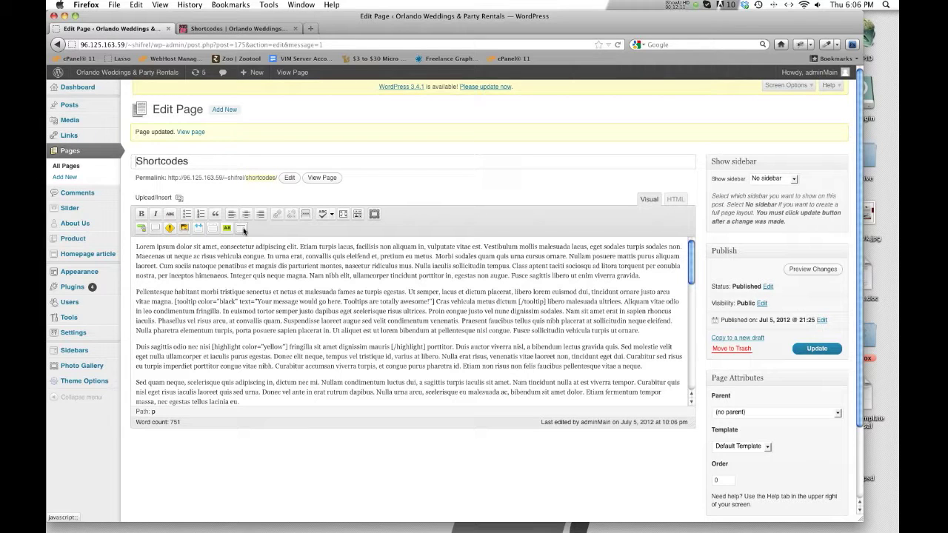
scroll(414, 350, "down", 10)
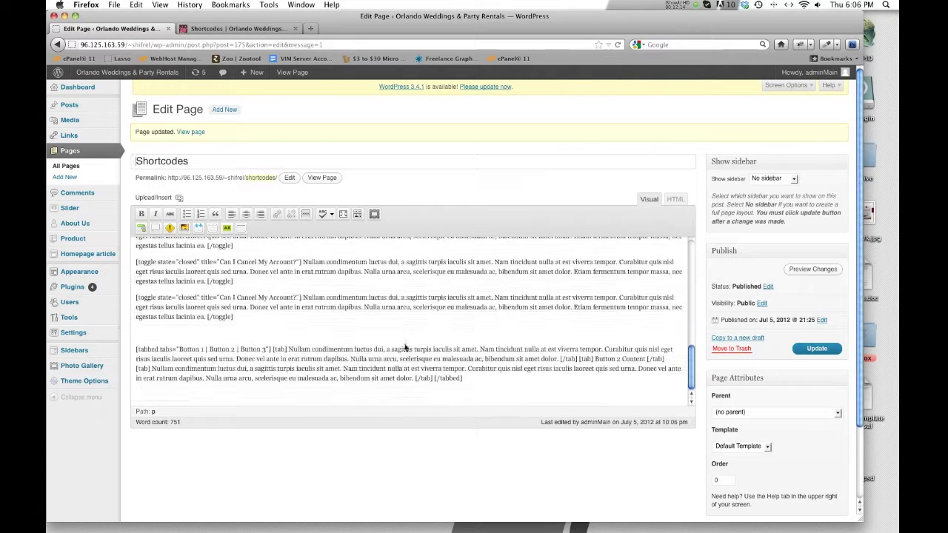
left_click(474, 320)
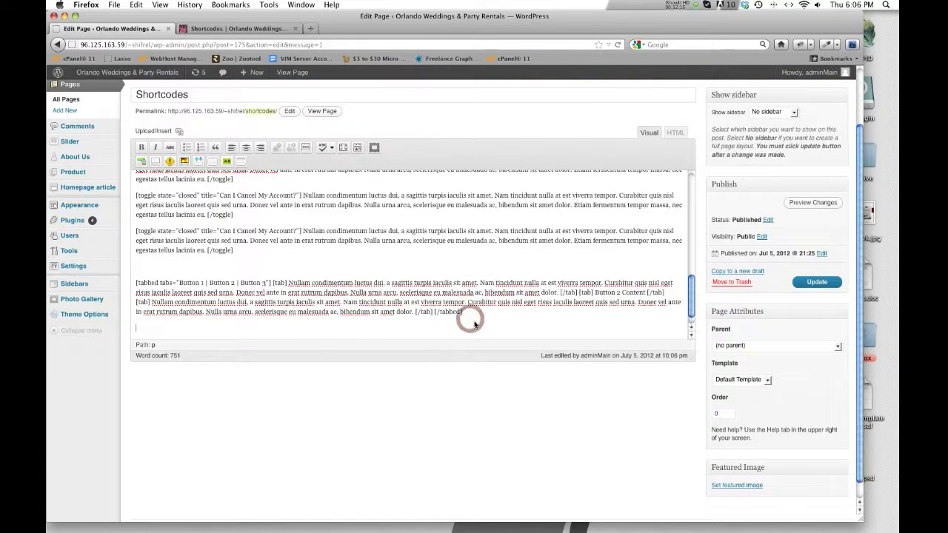
left_click(673, 134)
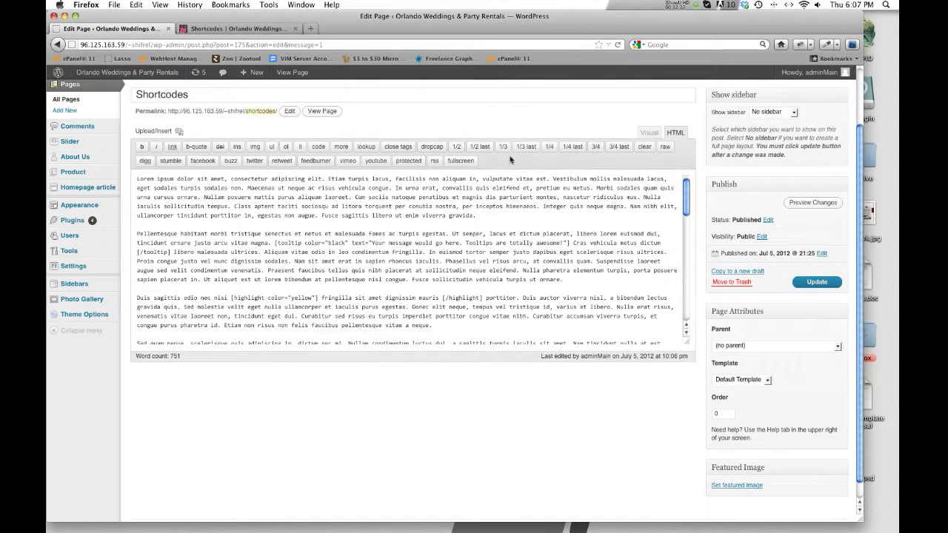
scroll(464, 220, "down", 15)
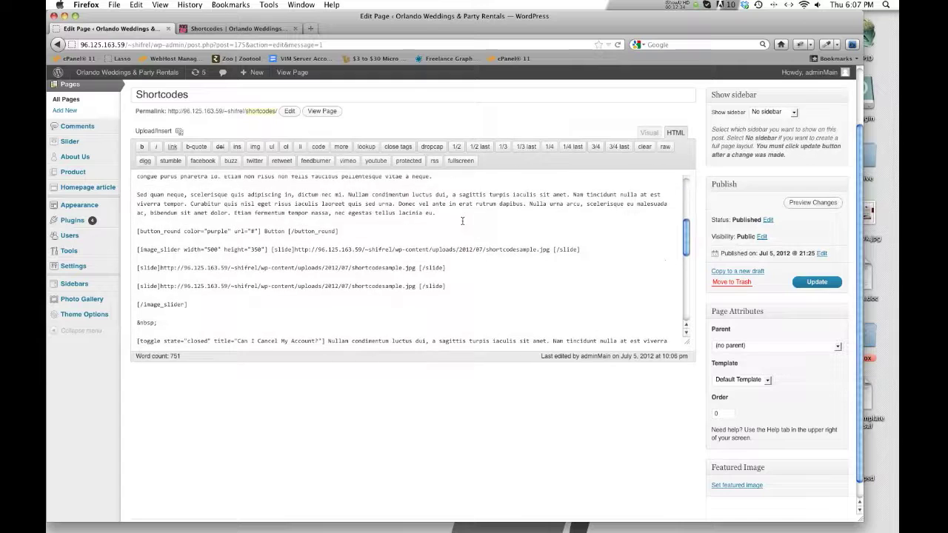
scroll(459, 214, "down", 2)
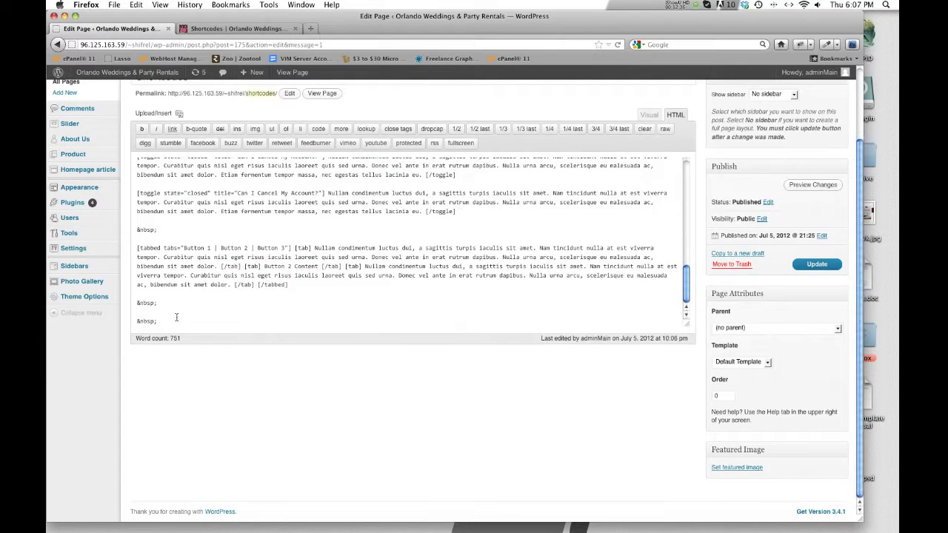
Step: Copy the "Curabitur quis nisl" to "rutrum dapibus." text below the tabbed shortcode, wrap its initial C in a dropcap shortcode and update the page
key("BackSpace")
left_click_drag(162, 258, 499, 259)
key("super+c")
left_click(149, 318)
key("super+v")
left_click_drag(136, 313, 142, 313)
left_click(432, 130)
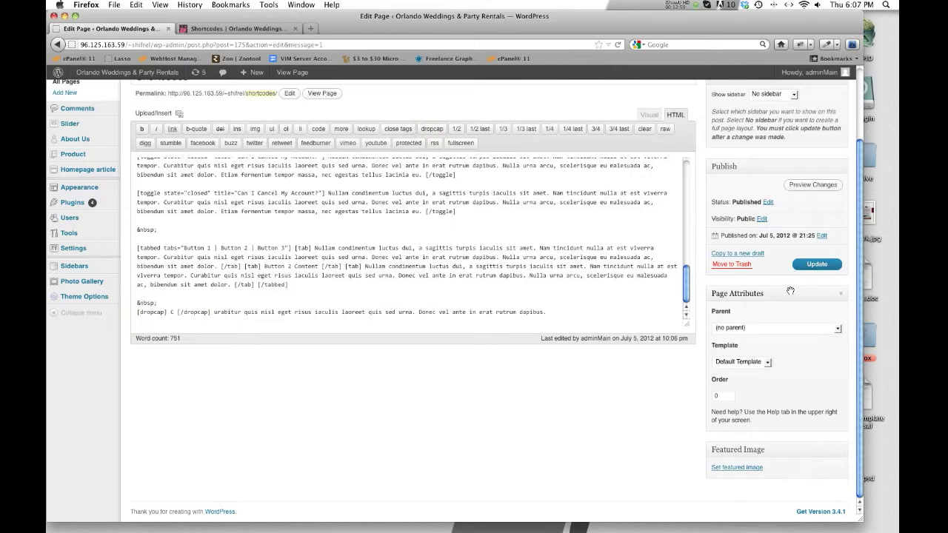
left_click(814, 265)
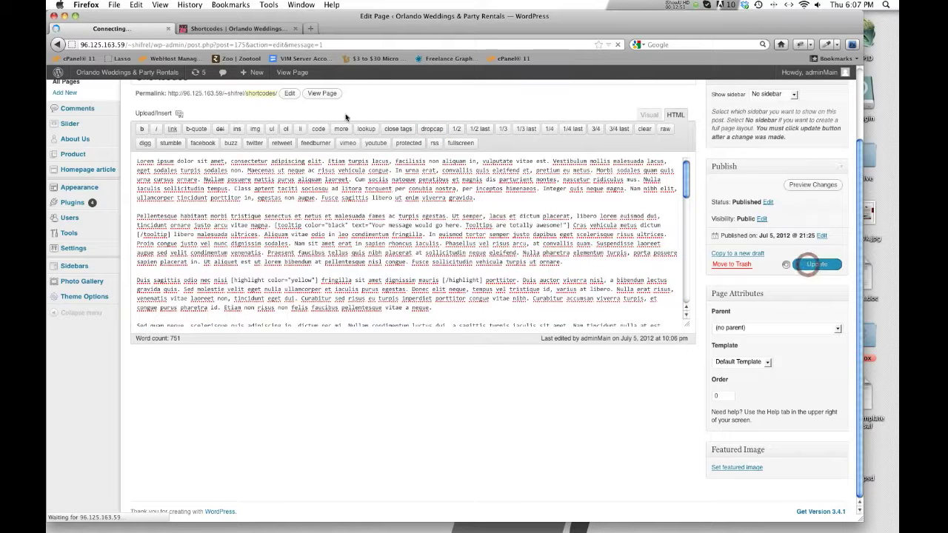
Step: Reload the live page and examine the drop cap paragraph below the tabs
left_click(254, 28)
key("super+r")
left_click(614, 44)
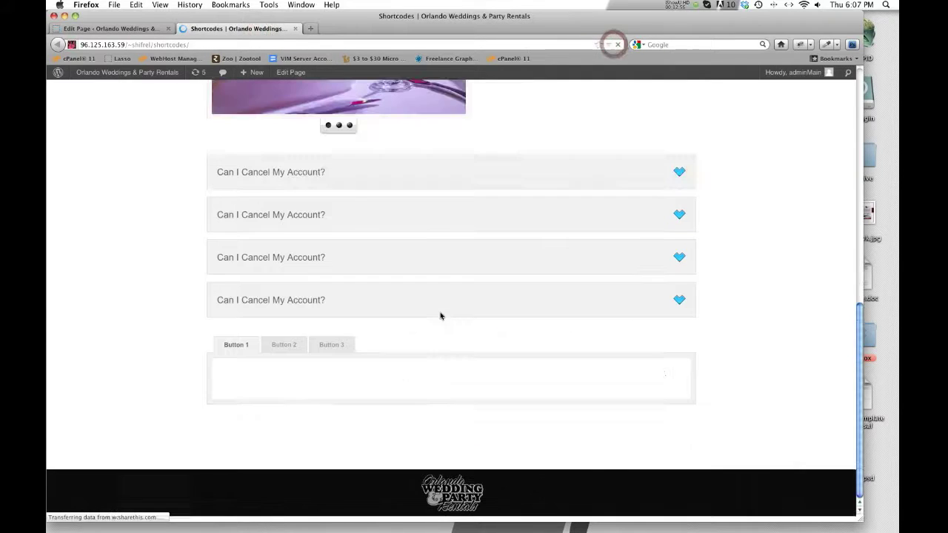
left_click_drag(220, 442, 215, 445)
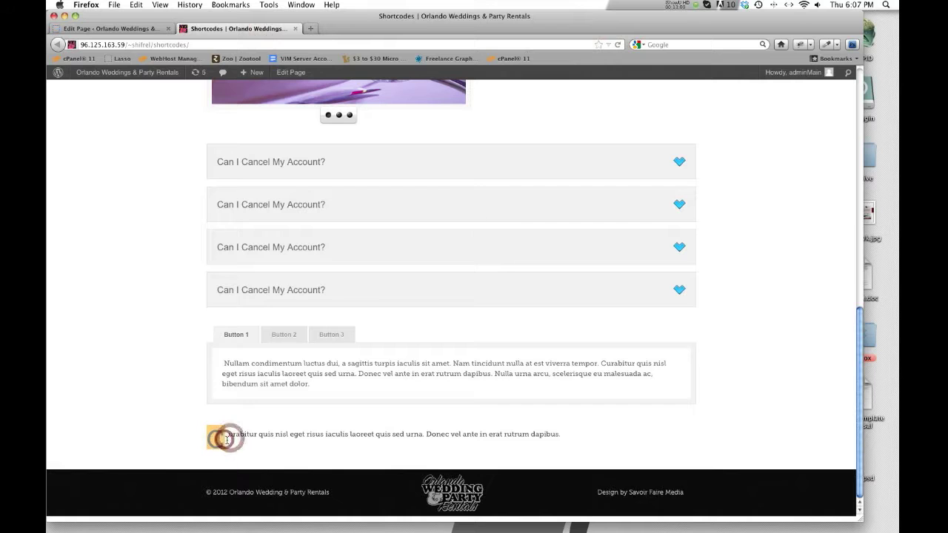
Step: Extend the drop cap paragraph with Lorem ipsum text ending in "pretium eu metus.", update the page and reload the live page
left_click(98, 28)
scroll(361, 322, "down", 15)
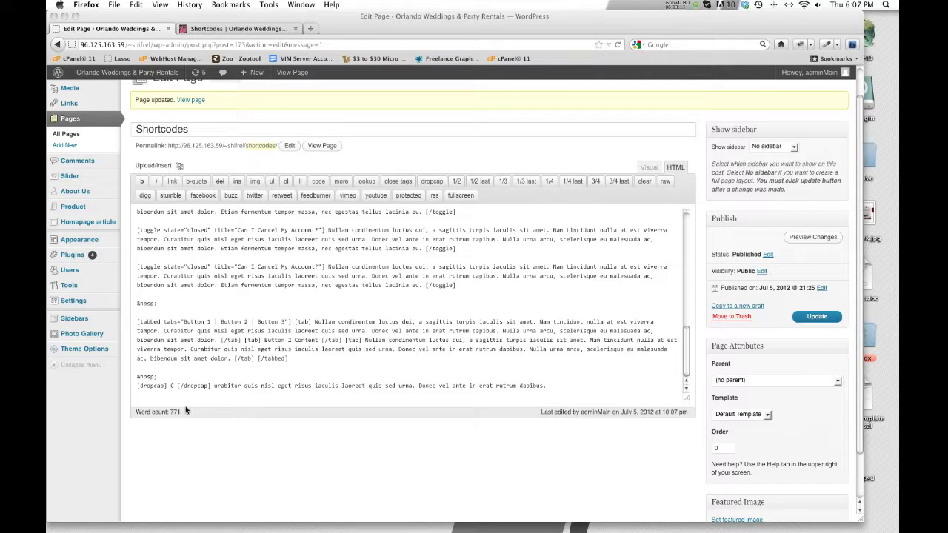
left_click(570, 392)
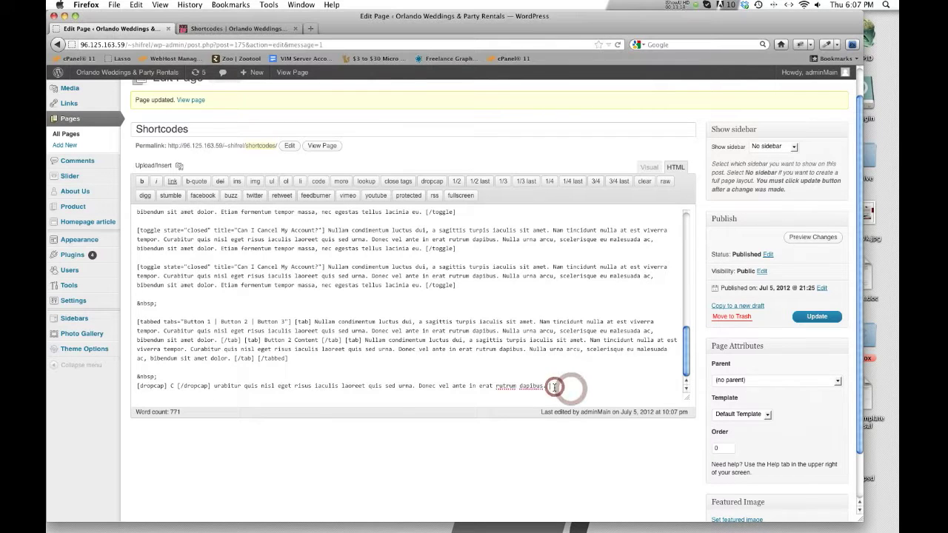
type("Lorem ipsum dolor sit amet, consectetur adipiscing elit. Etiam turpis lacus, facilisis non aliquam in, vulputate vitae est. Vestibulum mollis malesuada lacus, eget sodales turpis sodales non. Maecenas ut neque ac risus vehicula congue. In urna erat, convallis quis eleifend et, pretium eu metus.")
left_click(810, 316)
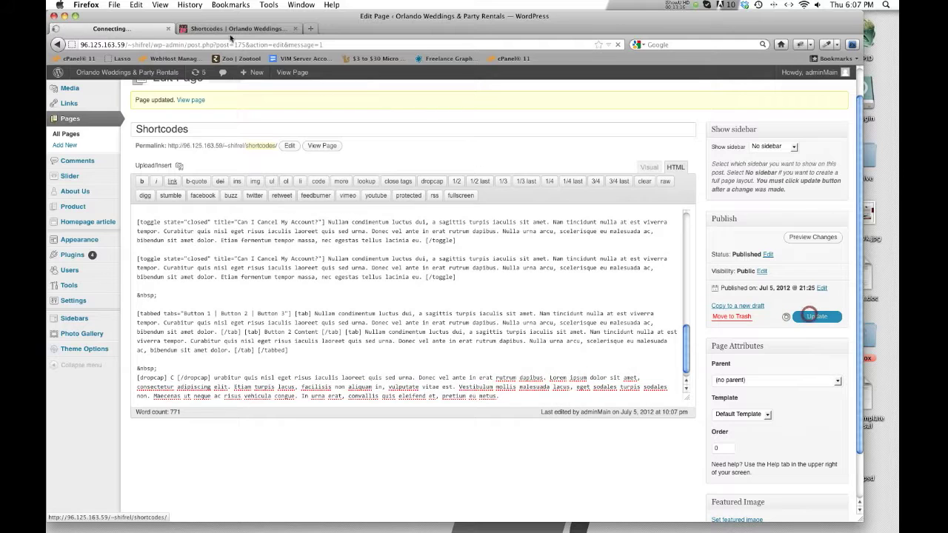
left_click(243, 29)
left_click(618, 45)
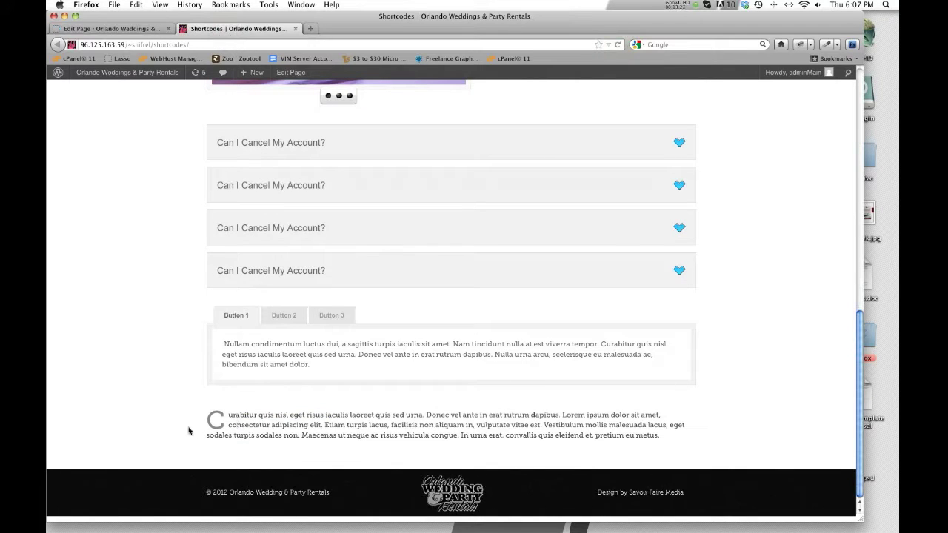
Step: Back in the page editor, insert a clear shortcode below the drop cap paragraph
left_click(107, 29)
scroll(432, 293, "down", 10)
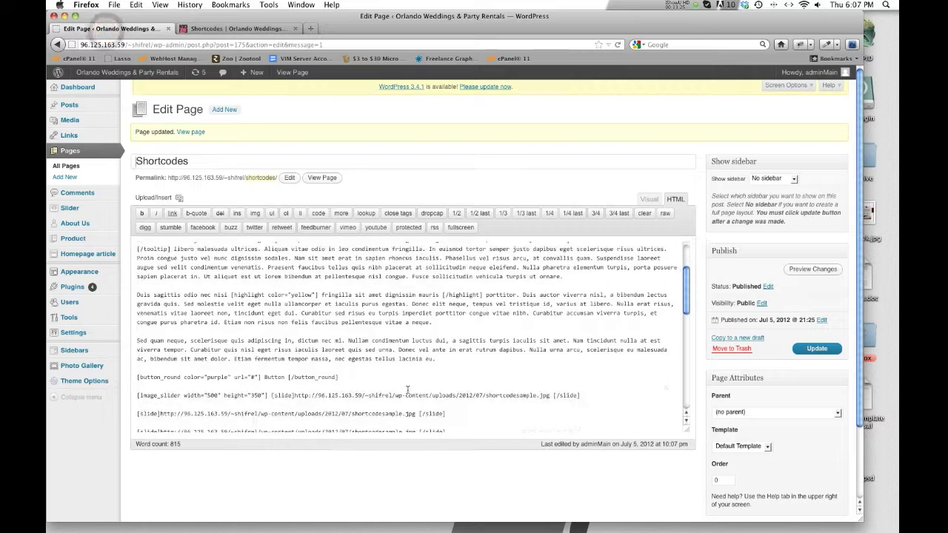
scroll(409, 398, "down", 5)
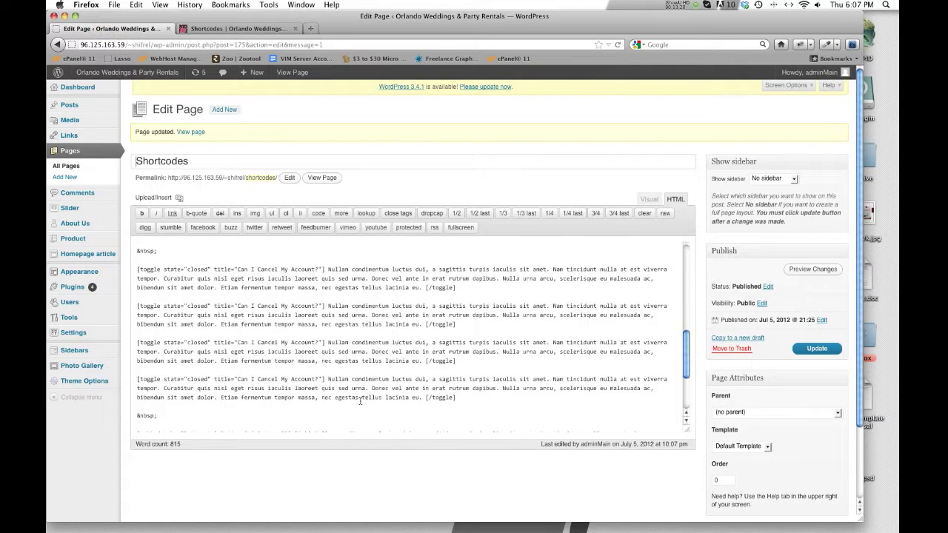
left_click(508, 425)
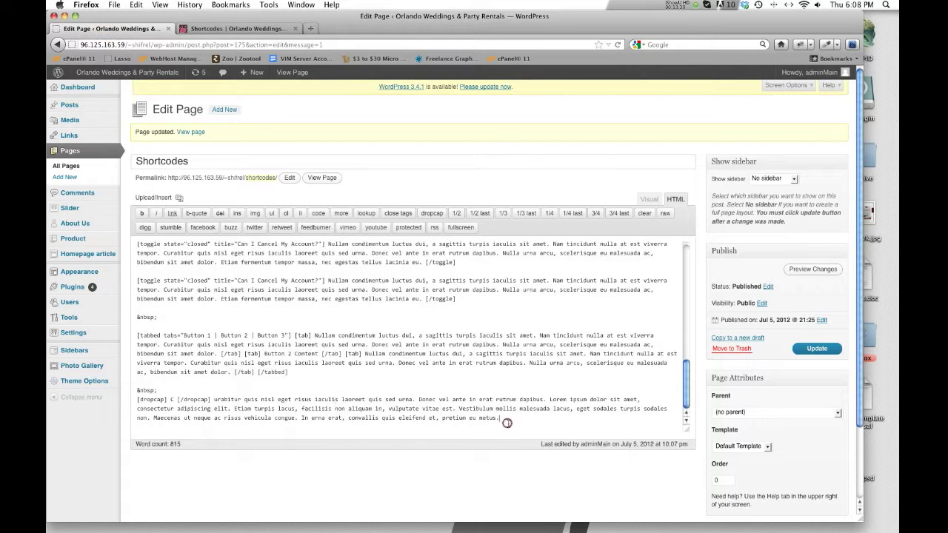
key("Return")
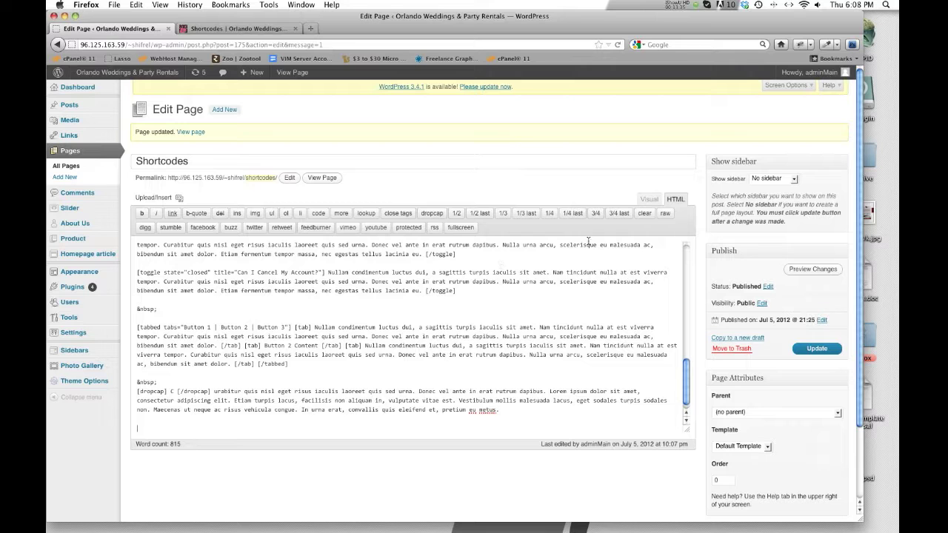
left_click(643, 213)
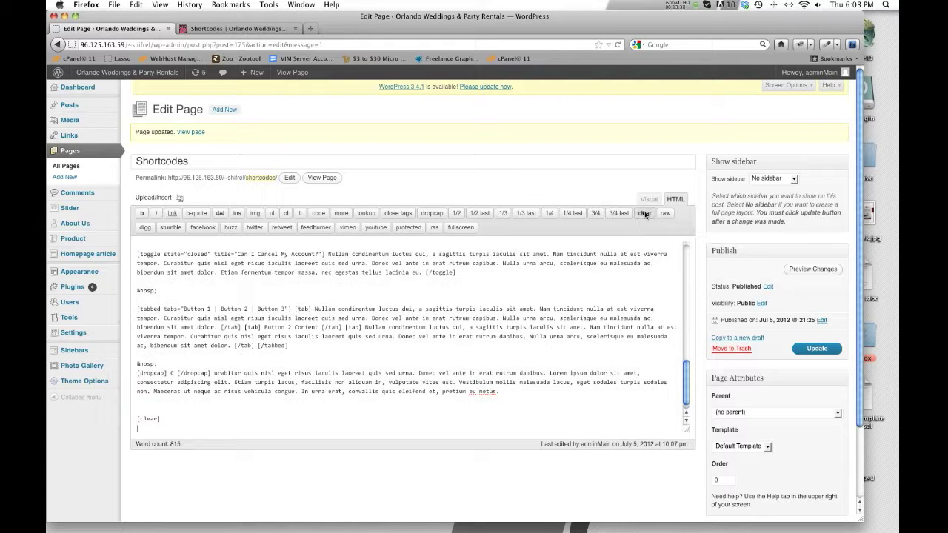
key("Return")
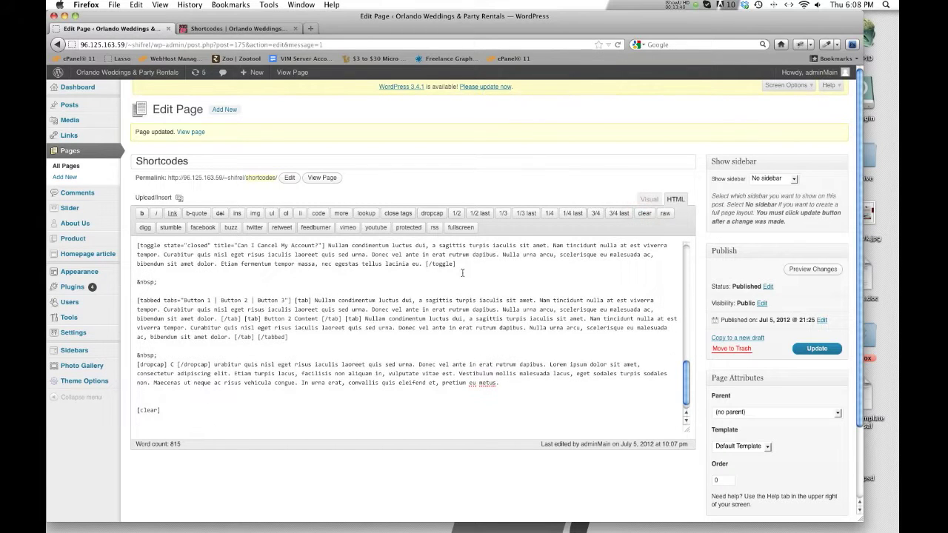
Step: Below the clear shortcode, add a one_half column containing "Here goes our content" followed by the Lorem ipsum text
left_click(456, 214)
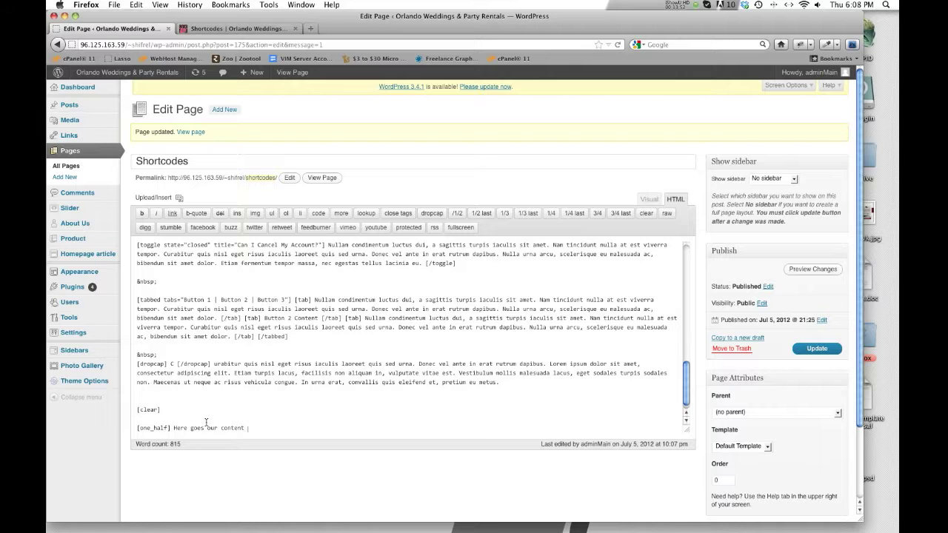
type("Here goes our content")
type("Lorem ipsum dolor sit amet, consectetur adipiscing elit. Etiam turpis lacus, facilisis non aliquam in, vulputate vitae est. Vestibulum mollis malesuada lacus, eget sodales turpis sodales non. Maecenas ut neque ac risus vehicula congue. In urna erat, convallis quis eleifend et, pretium eu metus.")
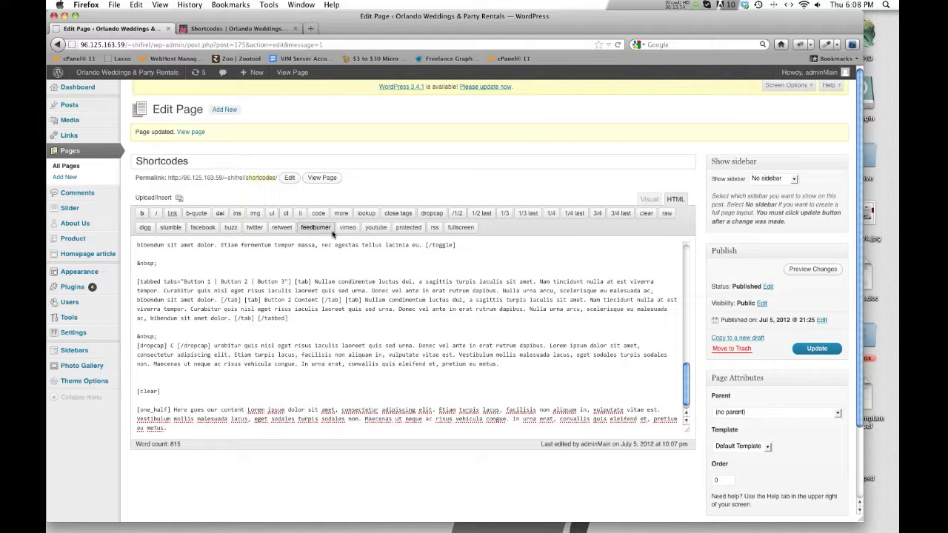
left_click(454, 214)
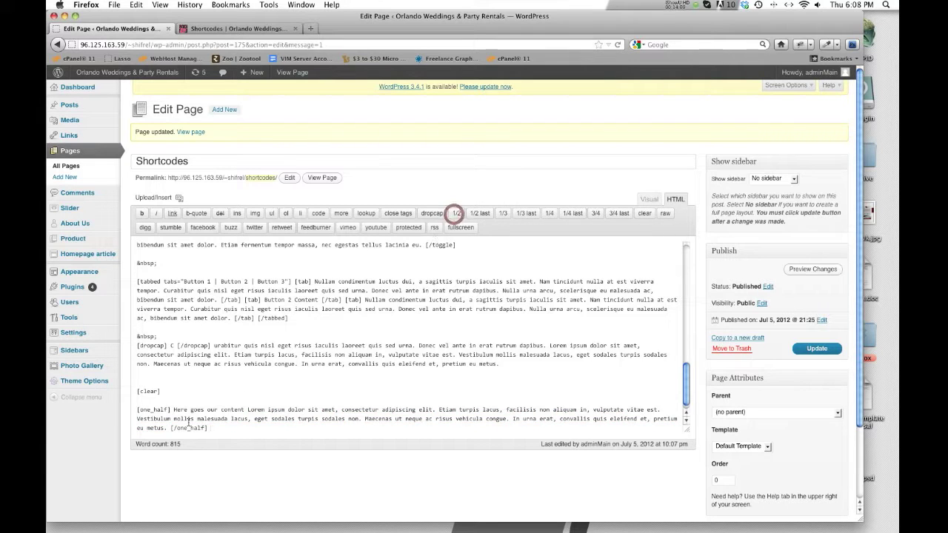
Step: After the first half column, add a one_half last="last" column filled with the Lorem ipsum text
left_click_drag(172, 409, 168, 429)
key("super+c")
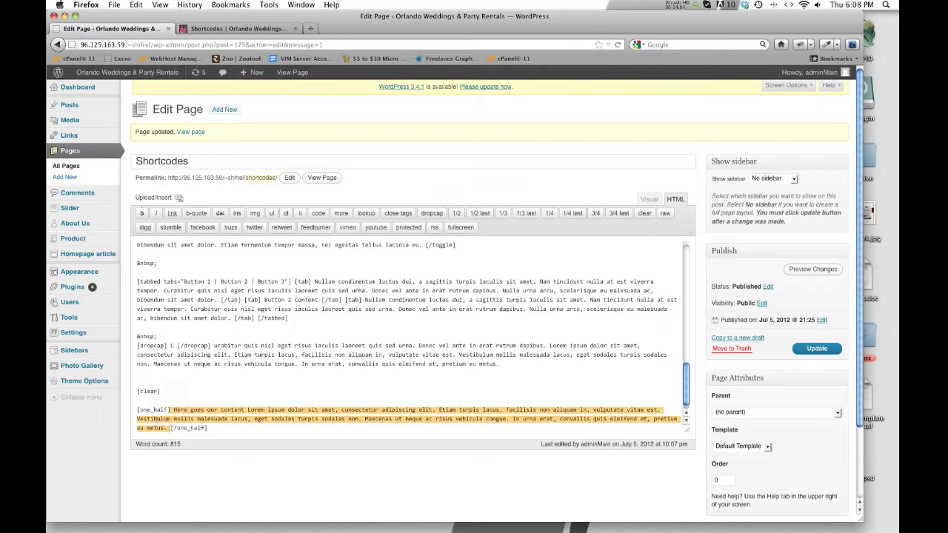
left_click(220, 430)
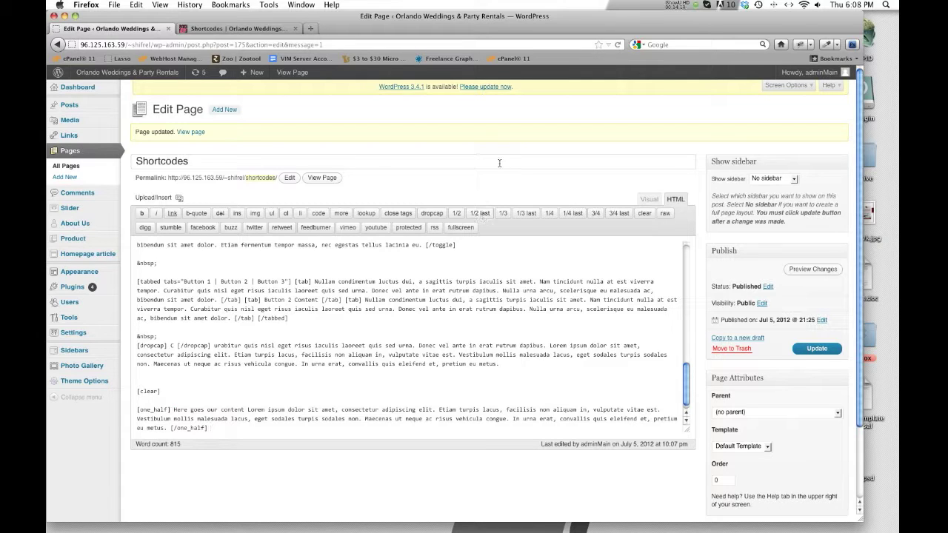
left_click(478, 215)
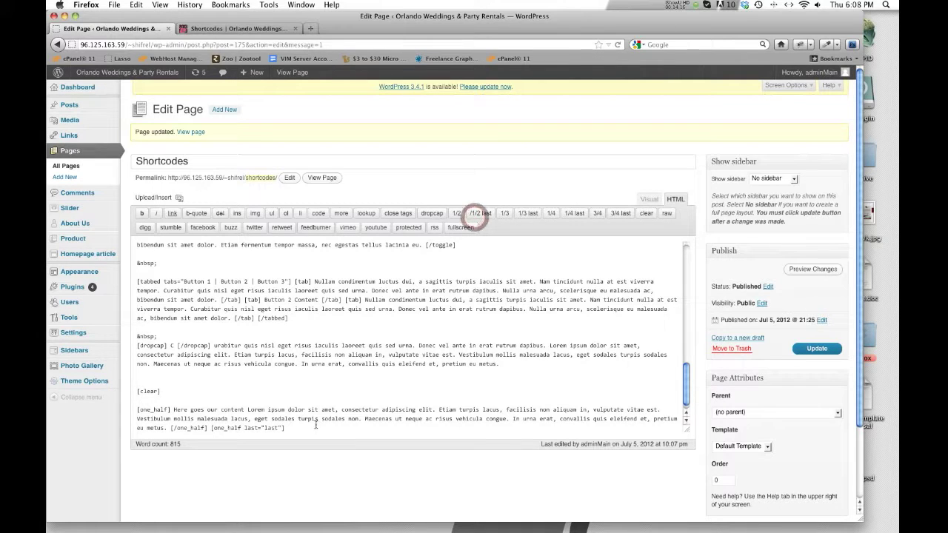
key("super+v")
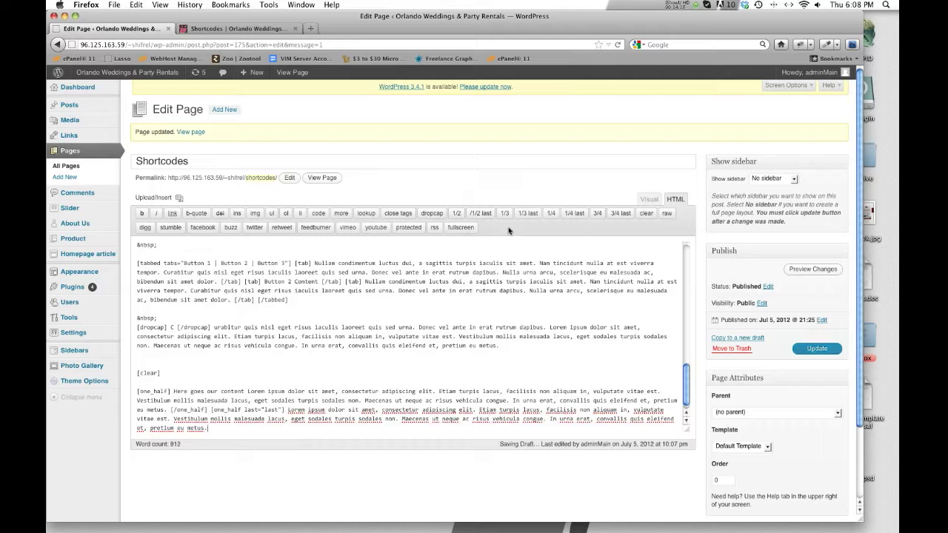
left_click(473, 214)
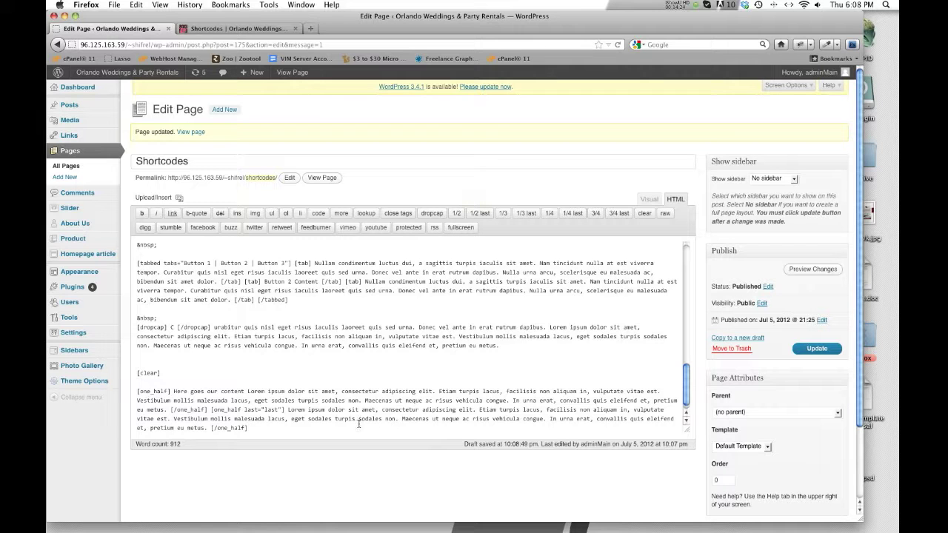
Step: Undo the last column's closing tag and insert the 1/2 last opening and closing tags again after its text
key("super+z")
left_click(260, 432)
left_click(477, 214)
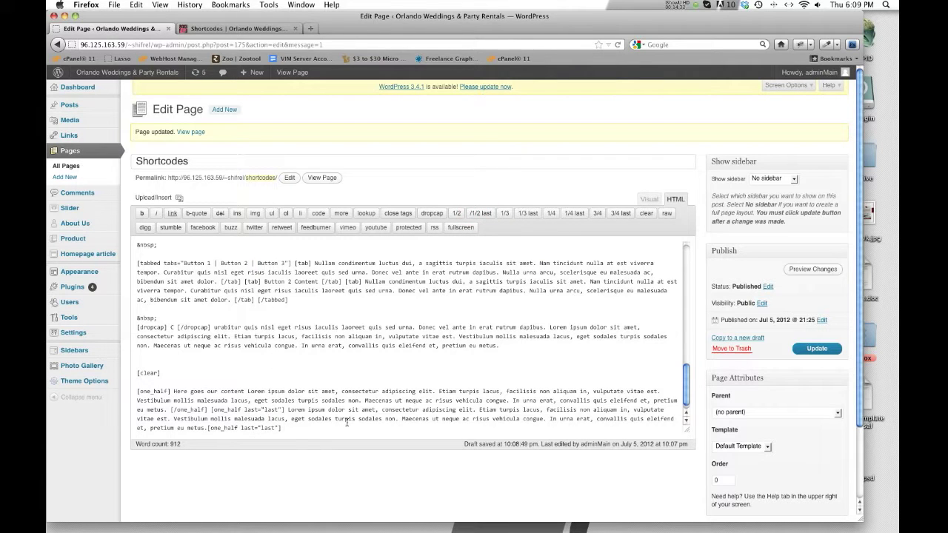
left_click(210, 429)
left_click(301, 428)
left_click(485, 214)
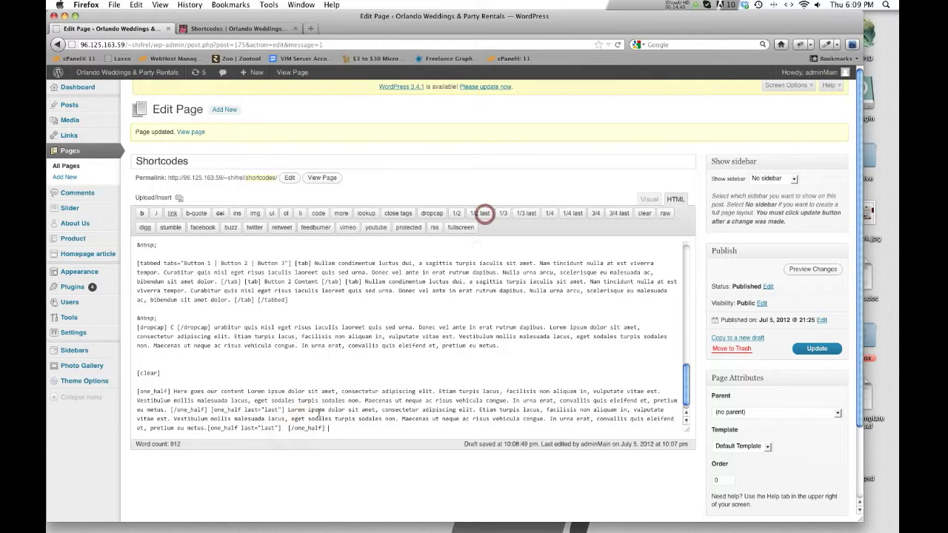
Step: Delete the duplicate [one_half last="last"] tag before the final closing tag and update the page
left_click(286, 428)
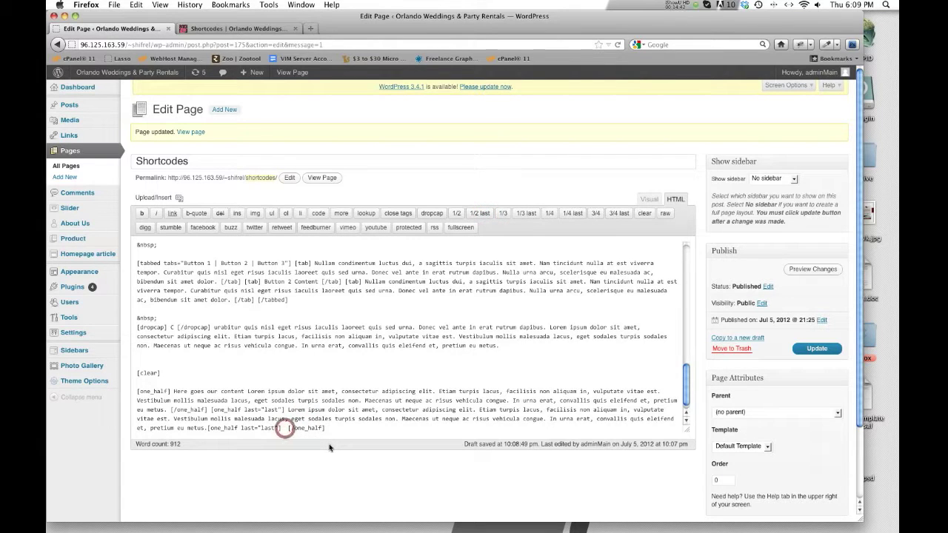
key("BackSpace")
key("BackSpace")
key("BackSpace")
key("BackSpace")
key("BackSpace")
key("BackSpace")
key("BackSpace")
key("BackSpace")
key("BackSpace")
key("BackSpace")
key("BackSpace")
key("BackSpace")
key("BackSpace")
key("BackSpace")
key("BackSpace")
key("BackSpace")
key("BackSpace")
key("BackSpace")
key("BackSpace")
key("BackSpace")
key("BackSpace")
key("BackSpace")
key("BackSpace")
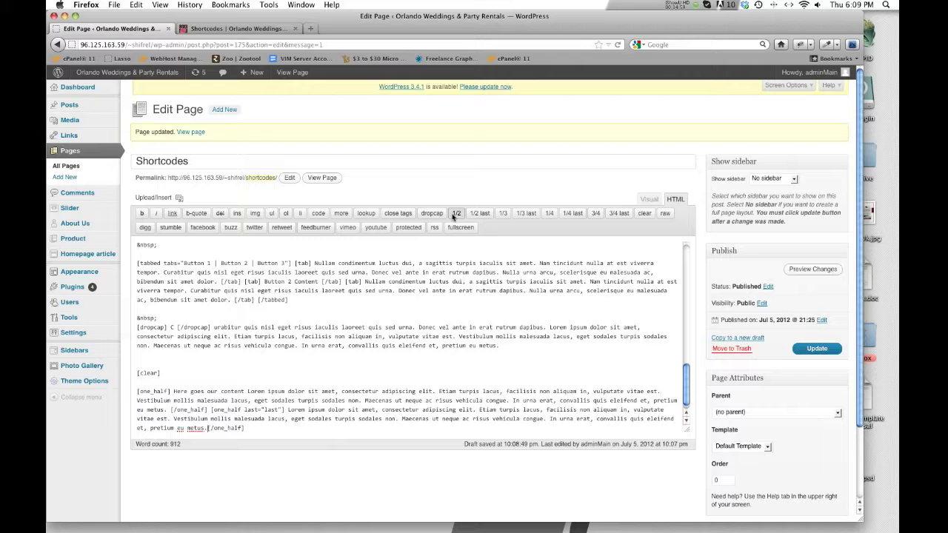
left_click(810, 351)
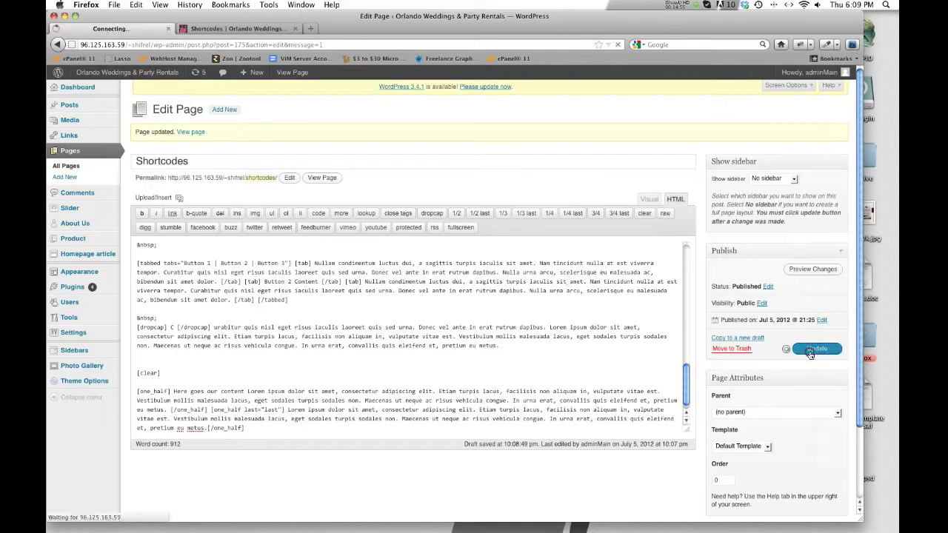
Step: Reload the live Shortcodes page and check the two half-width columns below the drop cap paragraph
key("ctrl+Tab")
left_click(617, 45)
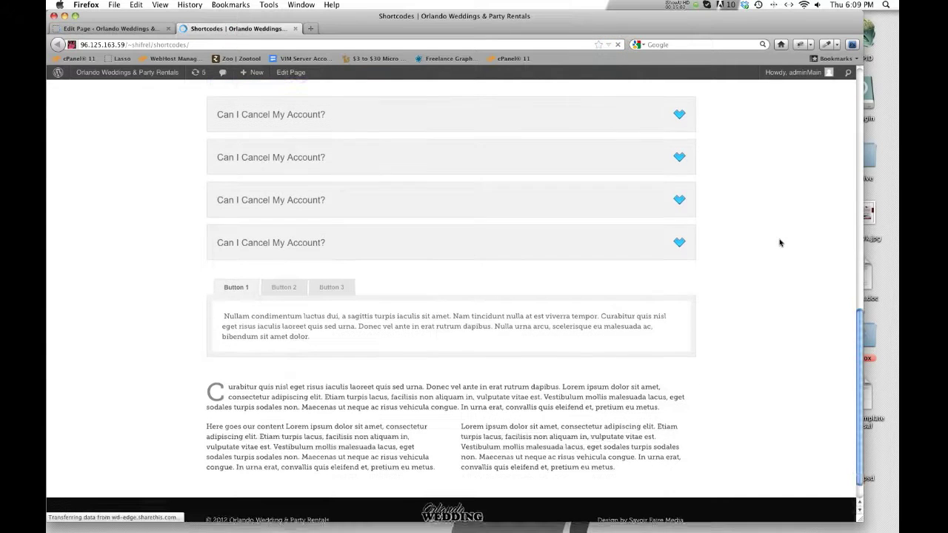
left_click(224, 406)
left_click(533, 406)
Step: Back in the page editor, insert a [clear] shortcode on its own line below the one_half columns
left_click(138, 29)
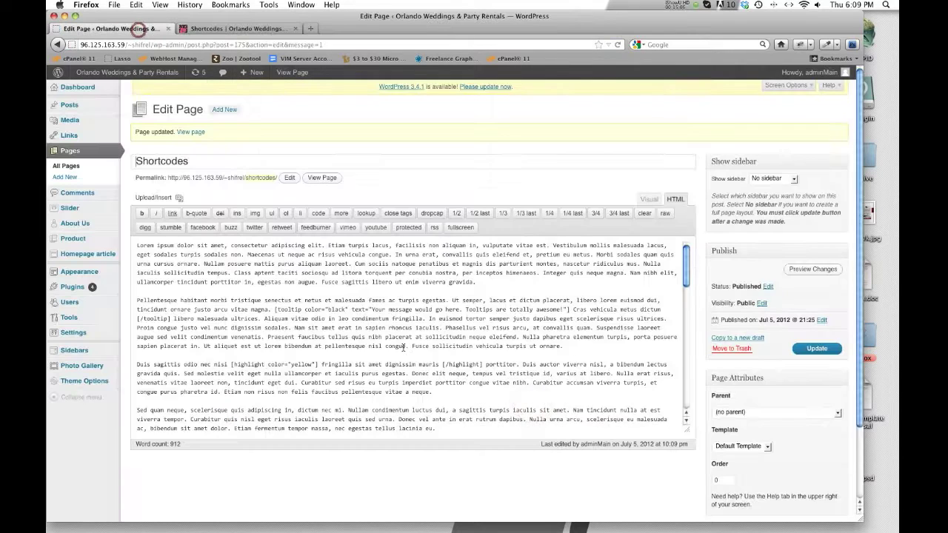
scroll(404, 346, "down", 10)
scroll(412, 368, "down", 10)
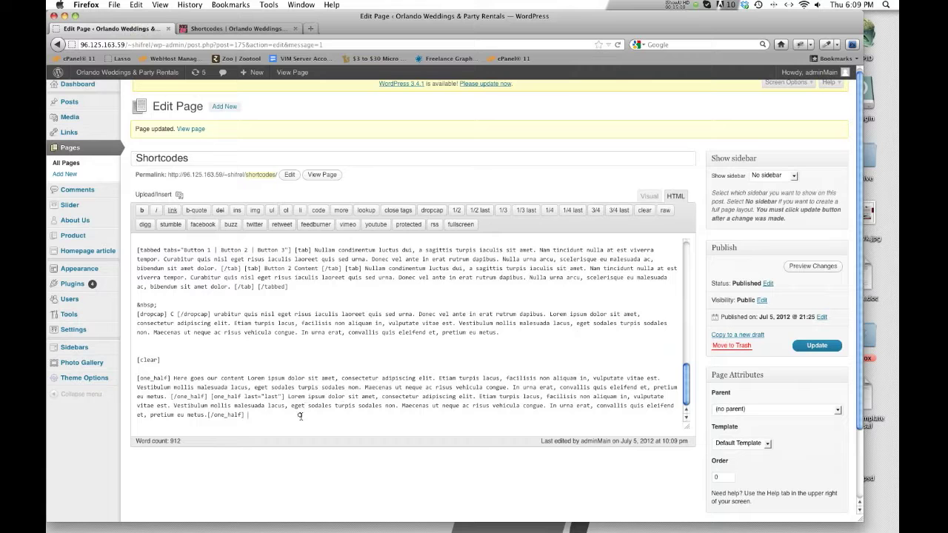
scroll(297, 413, "down", 1)
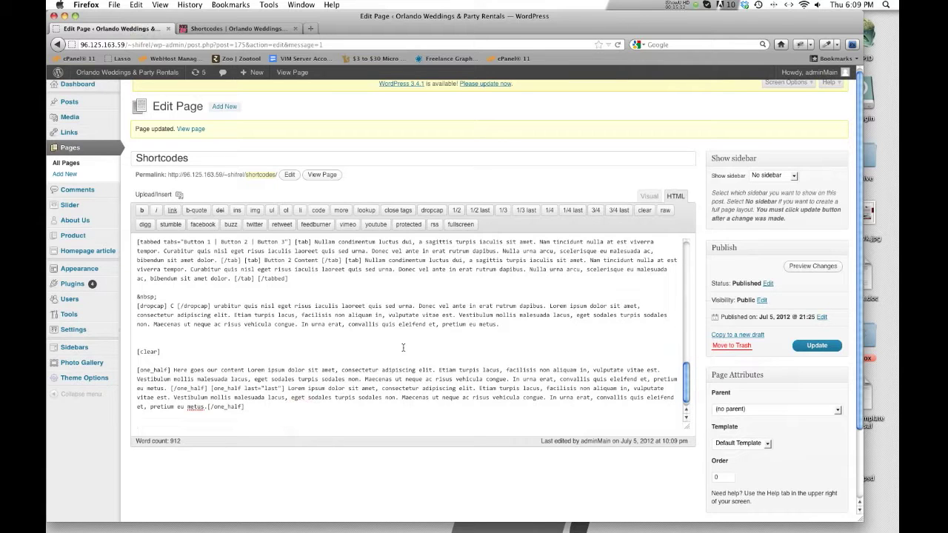
left_click(644, 210)
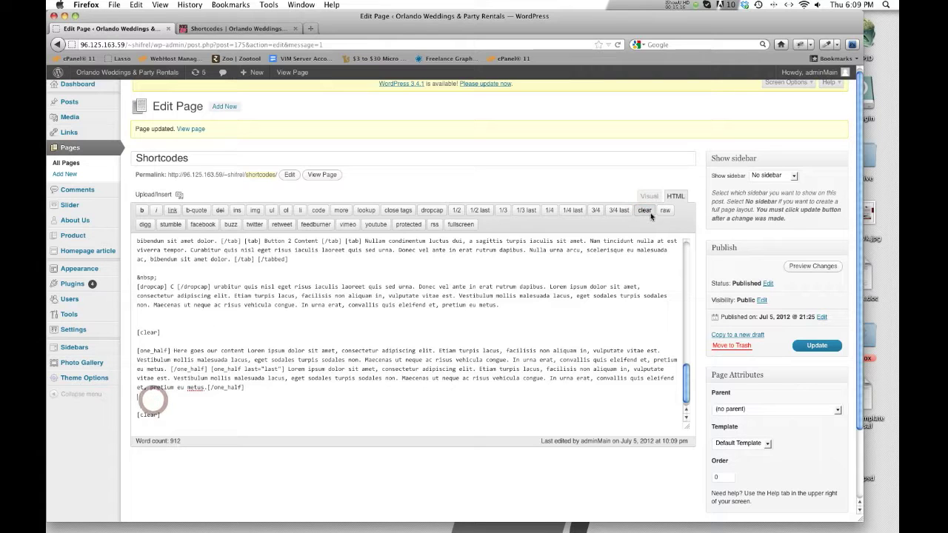
key("BackSpace")
left_click(547, 234)
Step: Below the new clear shortcode, add two consecutive one_third columns, each filled with the Lorem ipsum text and closed
left_click(502, 210)
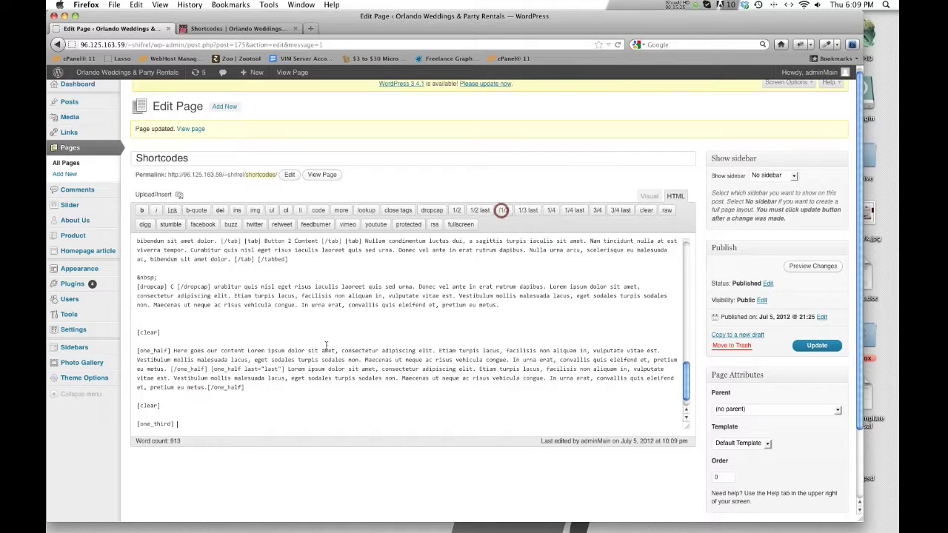
type("Lorem ipsum dolor sit amet, consectetur adipiscing elit. Etiam turpis lacus, facilisis non aliquam in, vulputate vitae est. Vestibulum mollis malesuada lacus, eget sodales turpis sodales non. Maecenas ut neque ac risus vehicula congue. In urna erat, convallis quis eleifend et, pretium eu metus.")
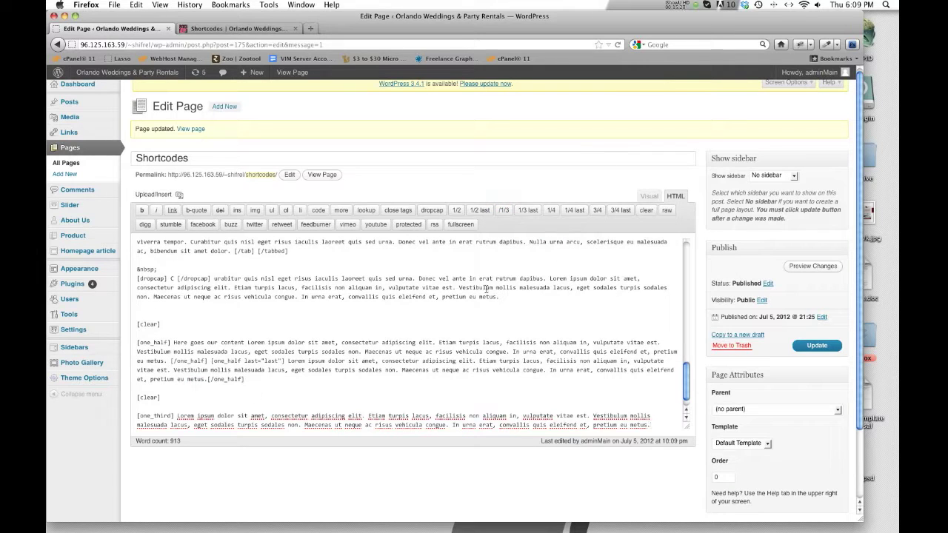
left_click(503, 211)
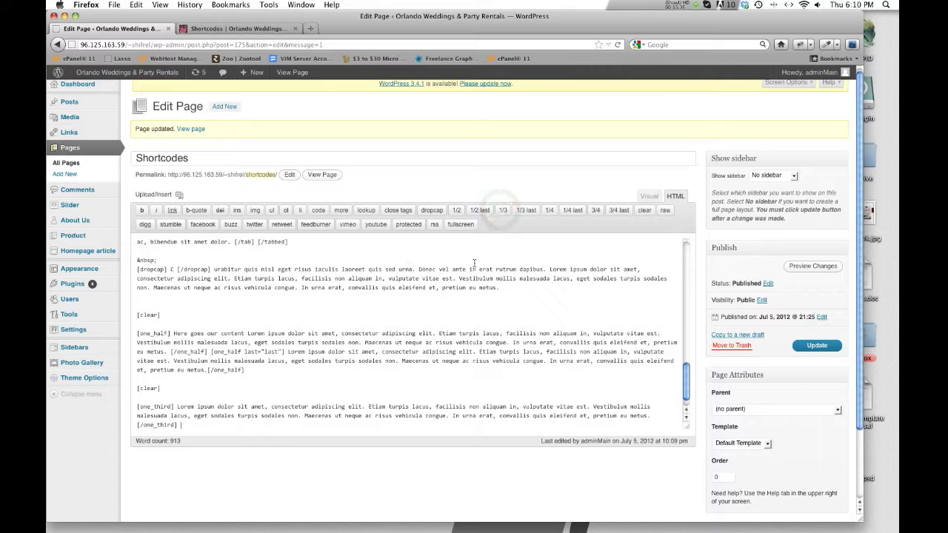
left_click(502, 210)
type("Lorem ipsum dolor sit amet, consectetur adipiscing elit. Etiam turpis lacus, facilisis non aliquam in, vulputate vitae est. Vestibulum mollis malesuada lacus, eget sodales turpis sodales non. Maecenas ut neque ac risus vehicula congue. In urna erat, convallis quis eleifend et, pretium eu metus.")
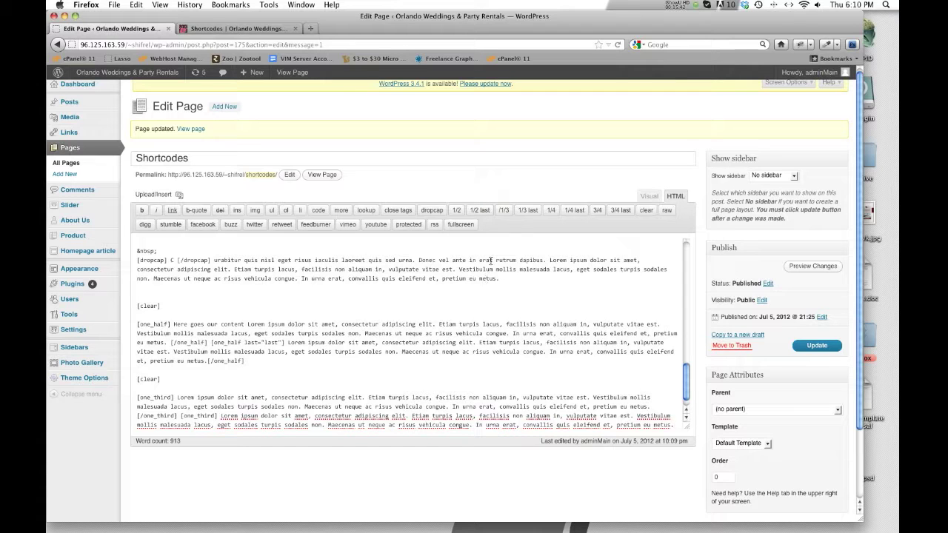
left_click(503, 211)
left_click(499, 211)
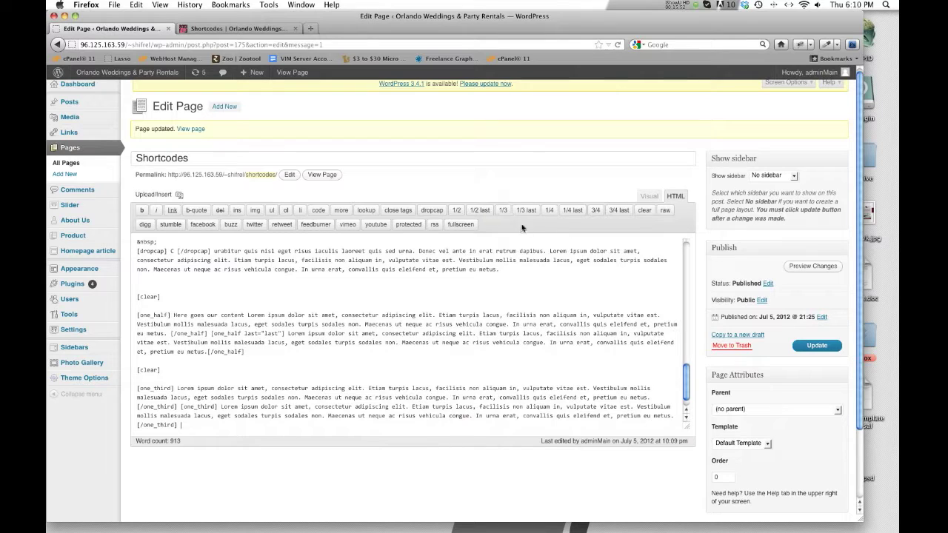
Step: Add a closing one_third last="last" column filled with the Lorem ipsum text, and update the page
left_click(527, 211)
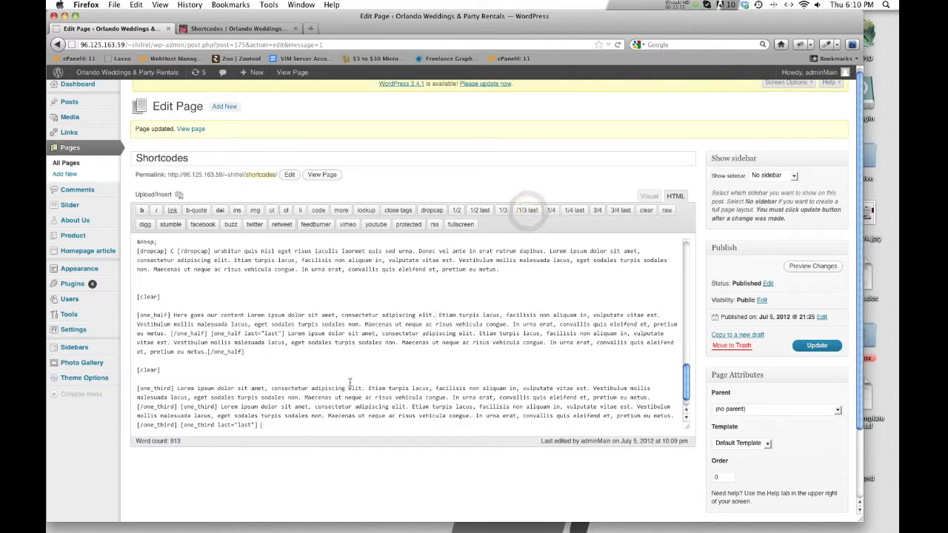
type("Lorem ipsum dolor sit amet, consectetur adipiscing elit. Etiam turpis lacus, facilisis non aliquam in, vulputate vitae est. Vestibulum mollis malesuada lacus, eget sodales turpis sodales non. Maecenas ut neque ac risus vehicula congue. In urna erat, convallis quis eleifend et, pretium eu metus.")
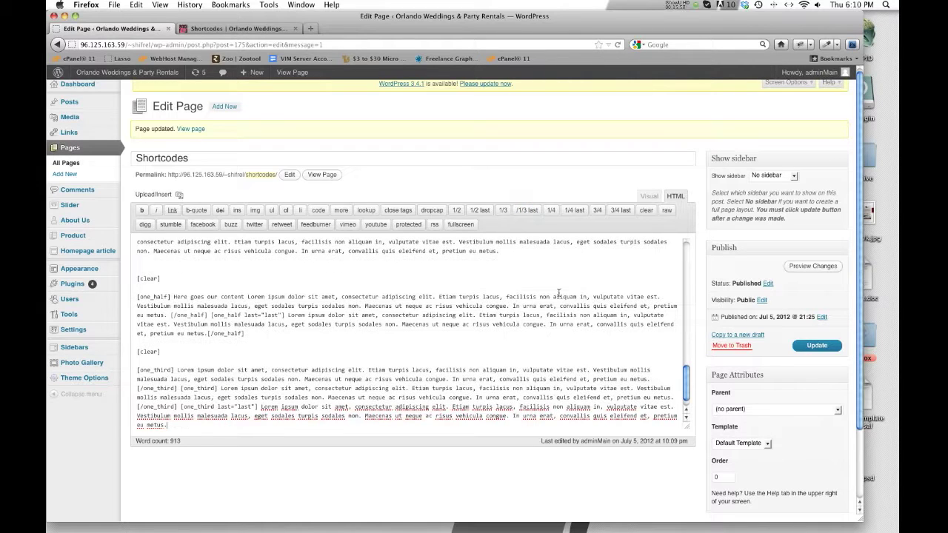
left_click(527, 211)
left_click(815, 345)
Step: Reload the live Shortcodes page and compare the three third-width columns with the half-width columns above them
left_click(207, 28)
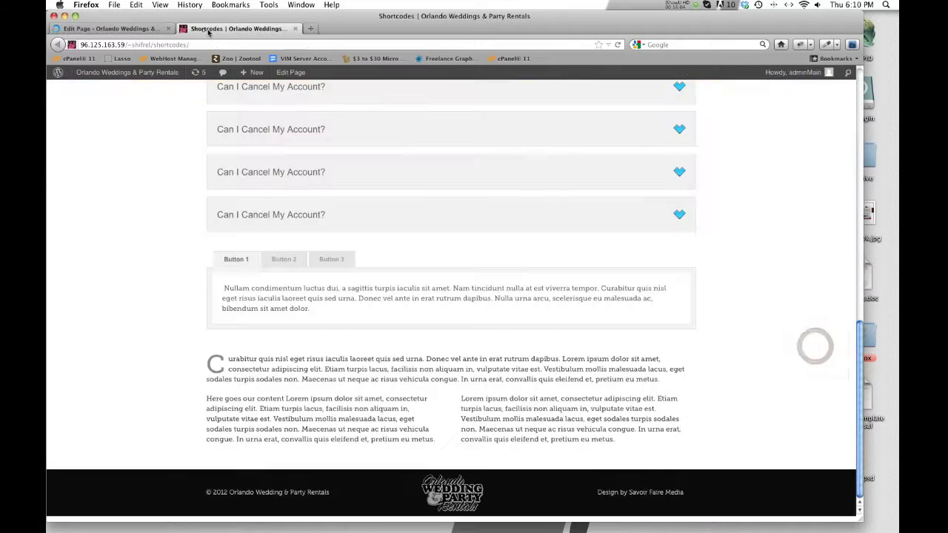
left_click(616, 45)
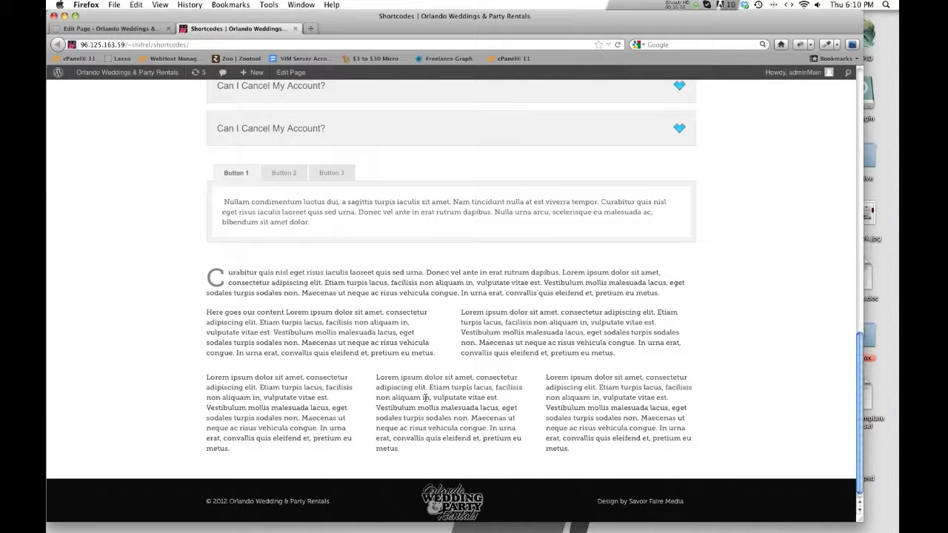
left_click_drag(296, 312, 339, 332)
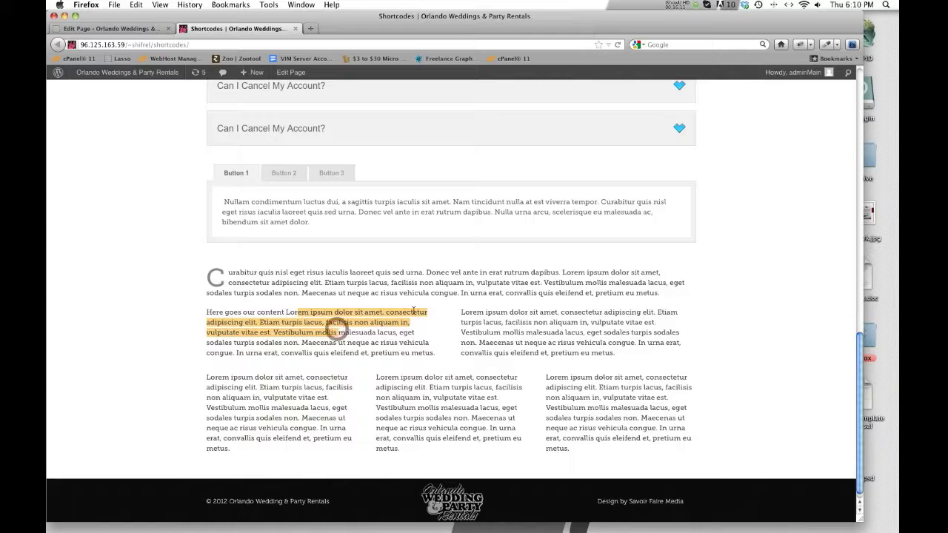
Step: In the page editor, highlight the [clear] shortcodes above the one_third columns and above the one_half columns
left_click(126, 29)
scroll(415, 363, "down", 15)
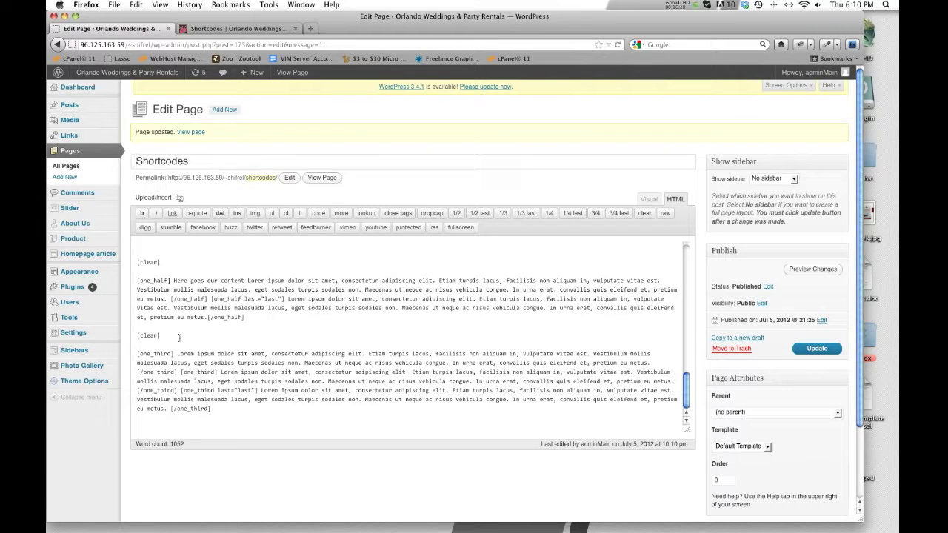
left_click_drag(168, 336, 125, 336)
left_click_drag(165, 262, 136, 263)
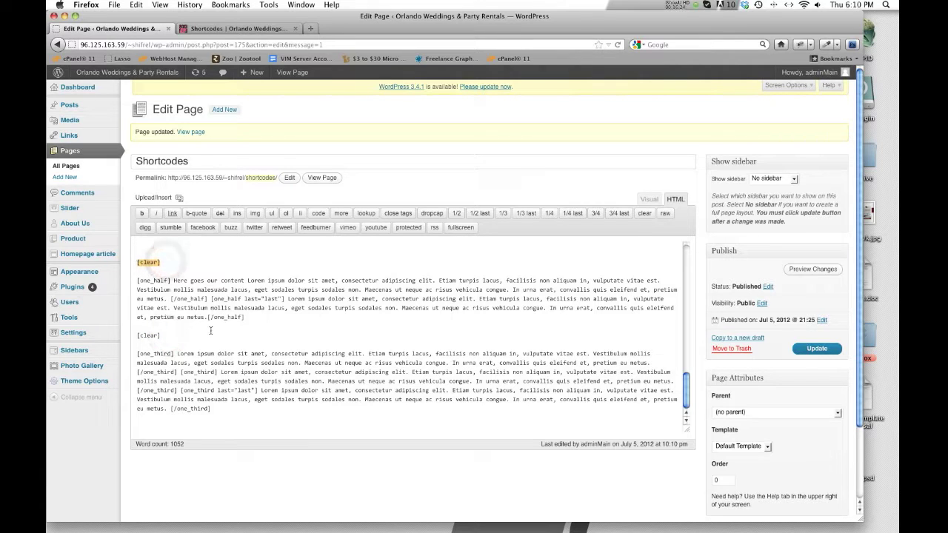